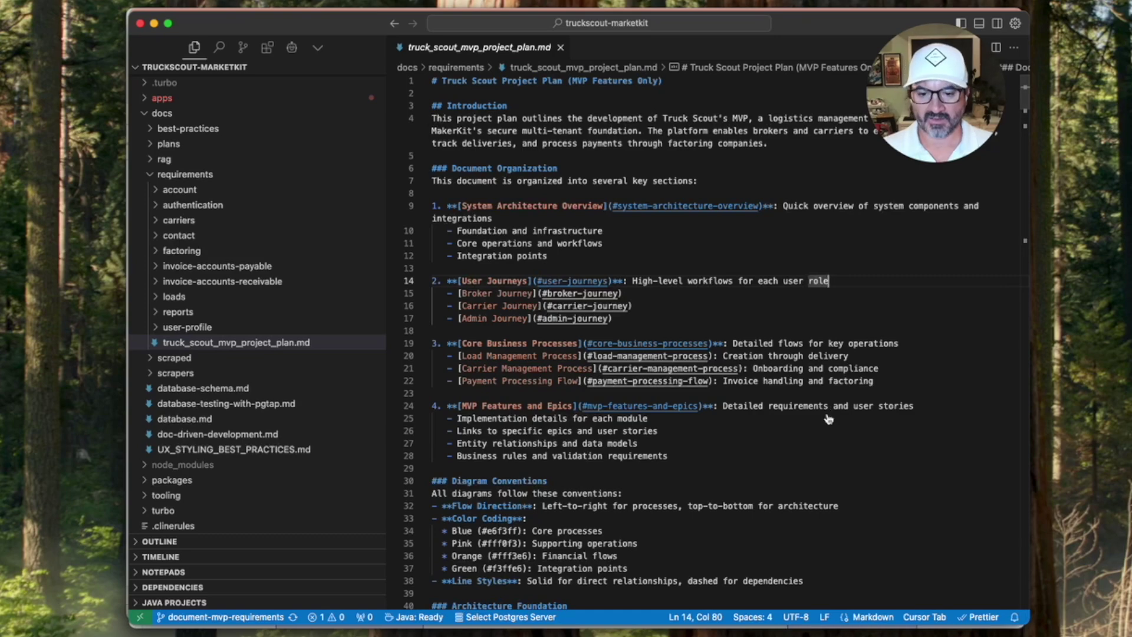
Switch from Cursor to Chrome and bring up the docdd.ai Document Driven Development tab
key(super+Tab)
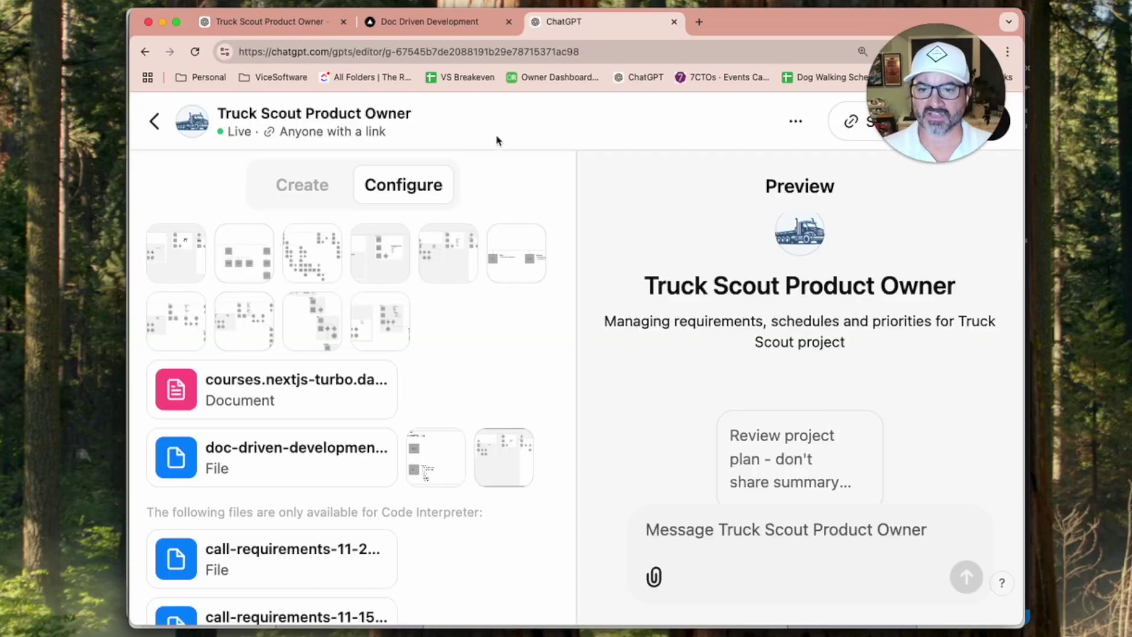
key(ctrl+shift+Tab)
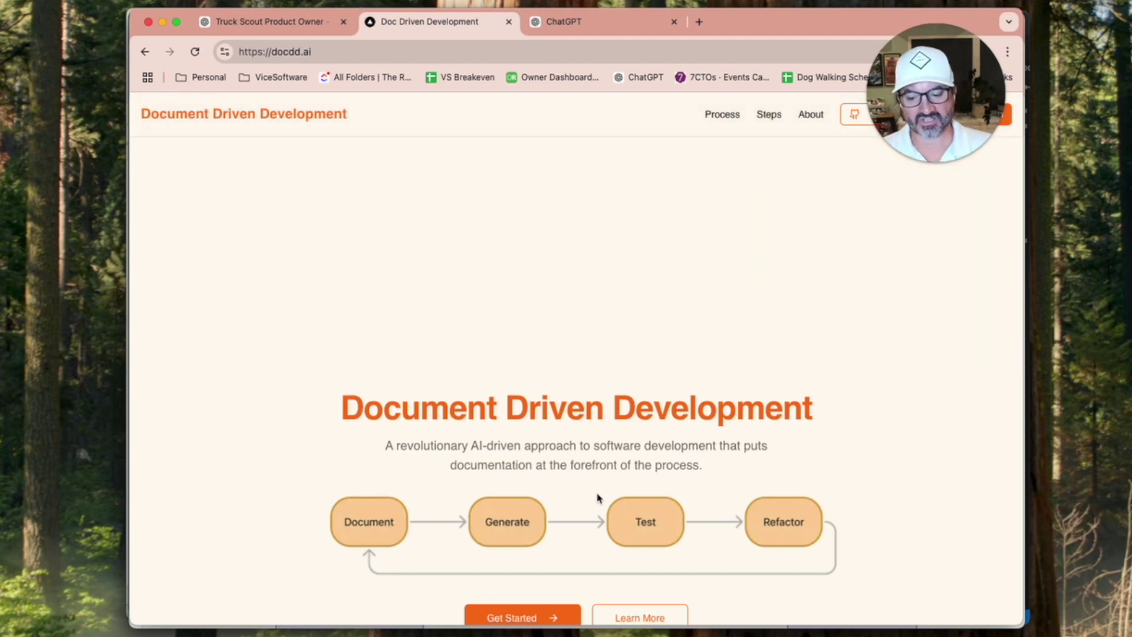
Bring up the Truck Scout Product Owner ChatGPT conversation showing the Factoring Companies .md files
scroll(435, 516, down, 1)
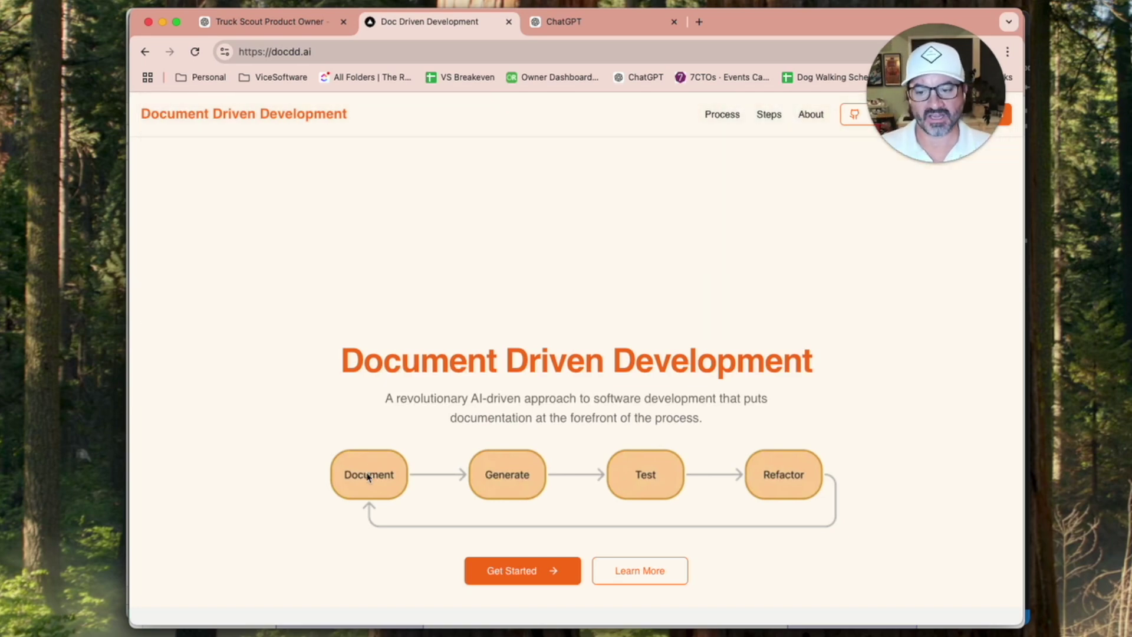
click(296, 22)
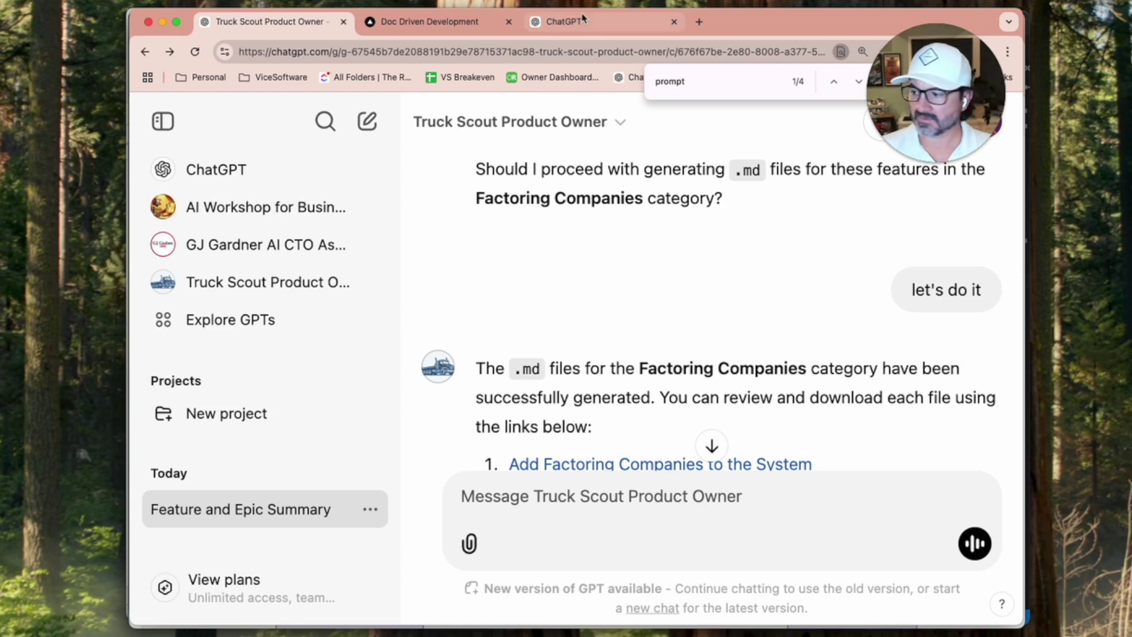
Reopen the truck-scout carriers requirements folder on GitHub from the chrome://history page
click(697, 23)
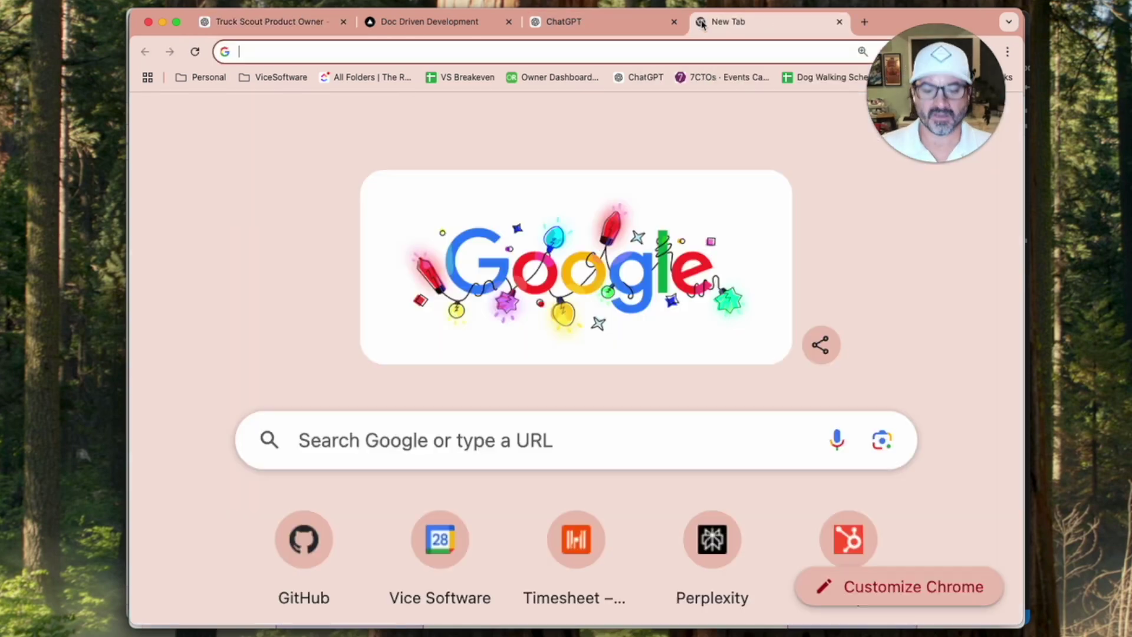
text(chrome://history)
key(Return)
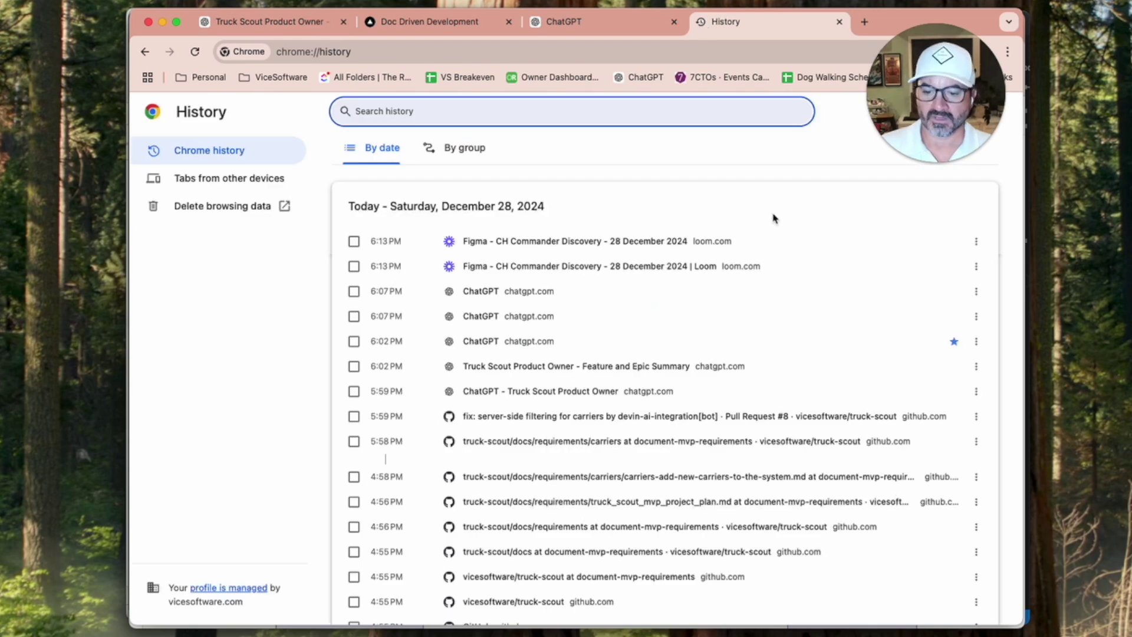
click(561, 442)
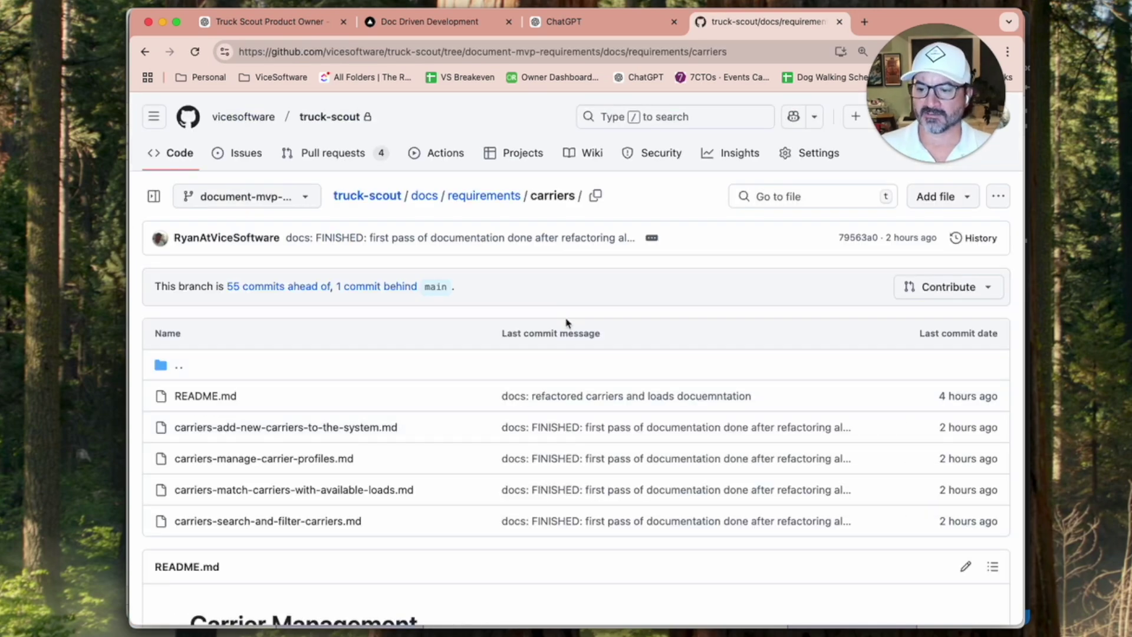
Go up to the requirements folder and open truck_scout_mvp_project_plan.md
scroll(565, 322, down, 5)
scroll(564, 321, up, 5)
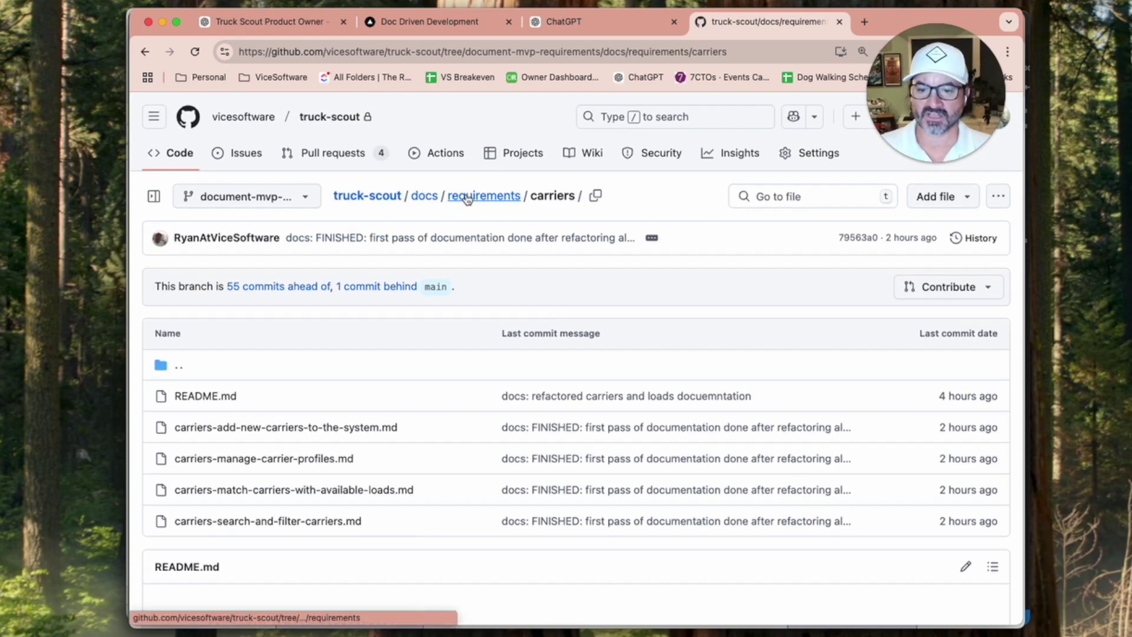
click(466, 197)
scroll(543, 409, down, 3)
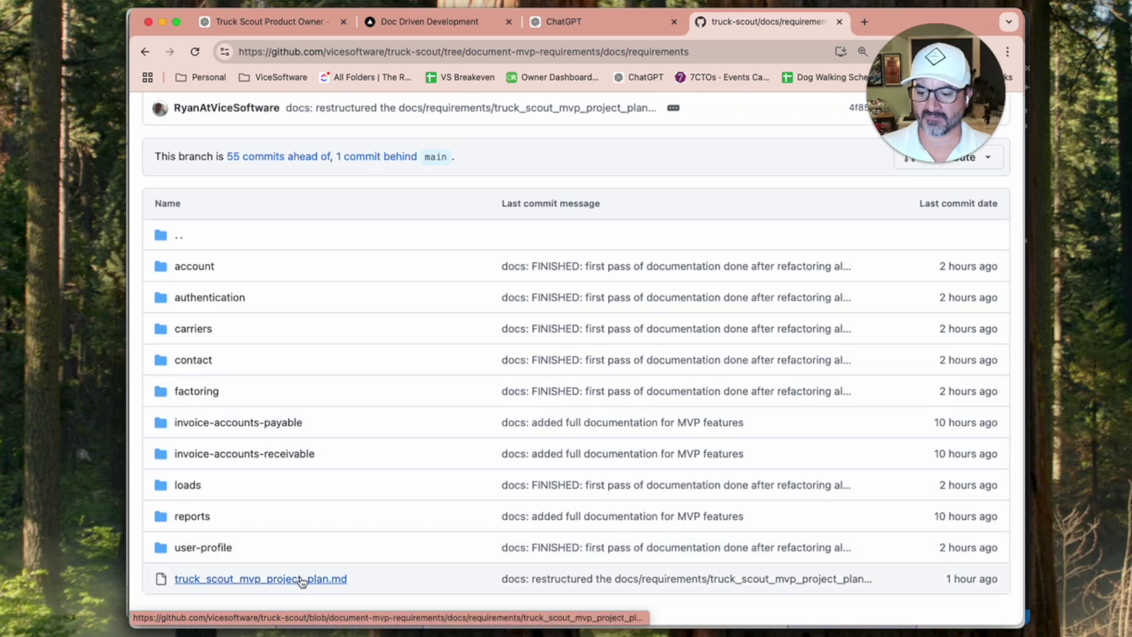
click(298, 577)
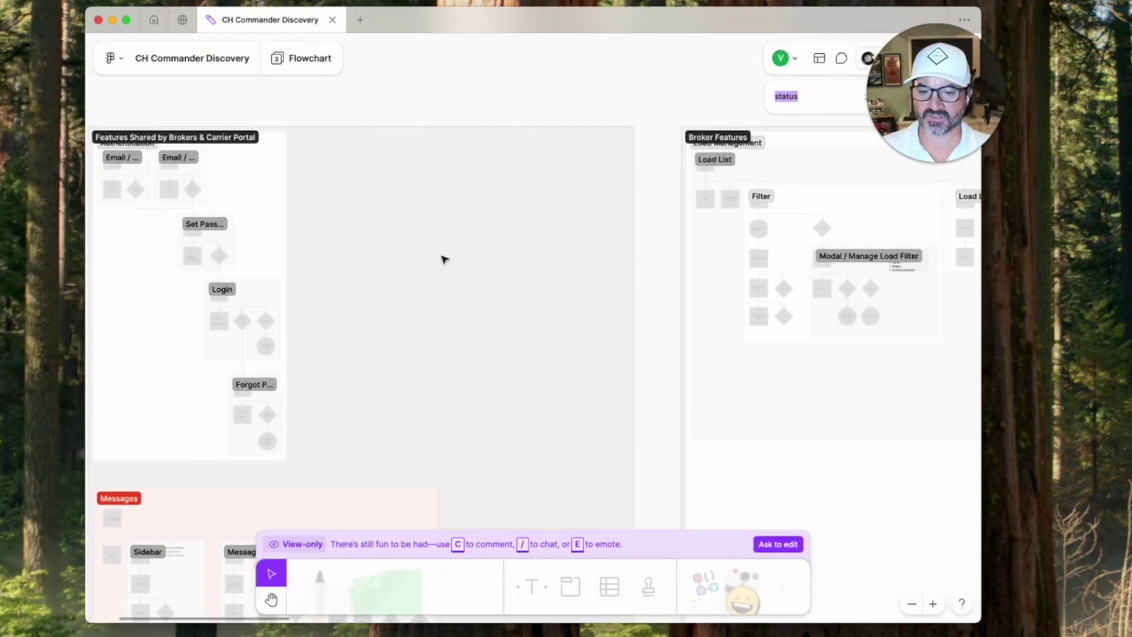
Pan around the CH Commander Discovery FigJam flowchart, then return to the GitHub project plan
scroll(444, 260, down, 5)
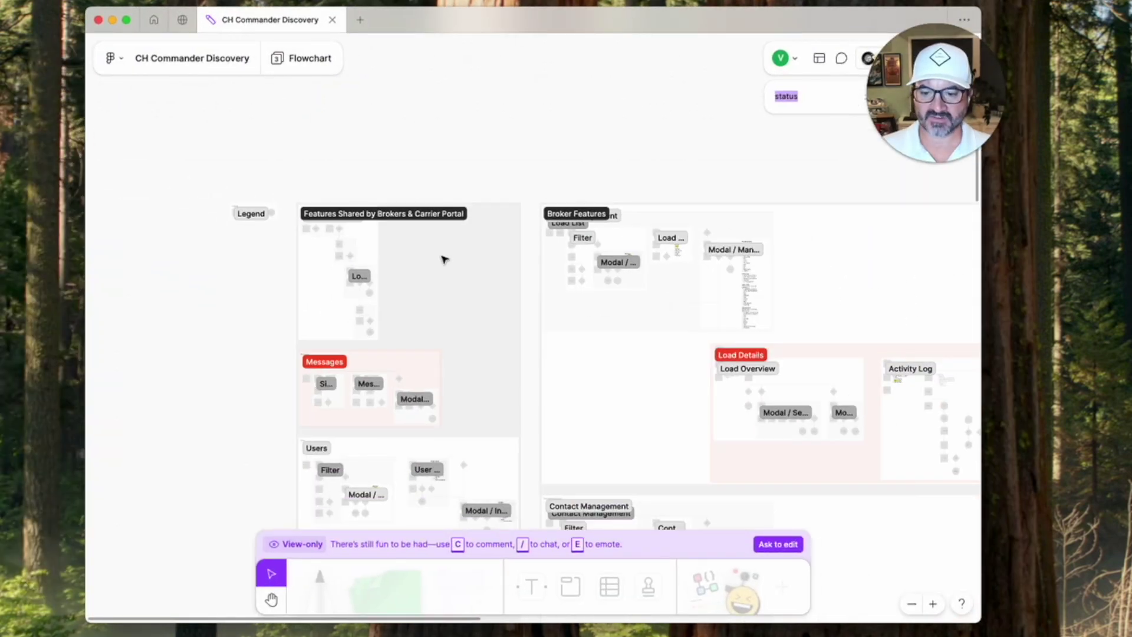
scroll(443, 257, up, 6)
scroll(444, 257, up, 10)
scroll(444, 257, left, 5)
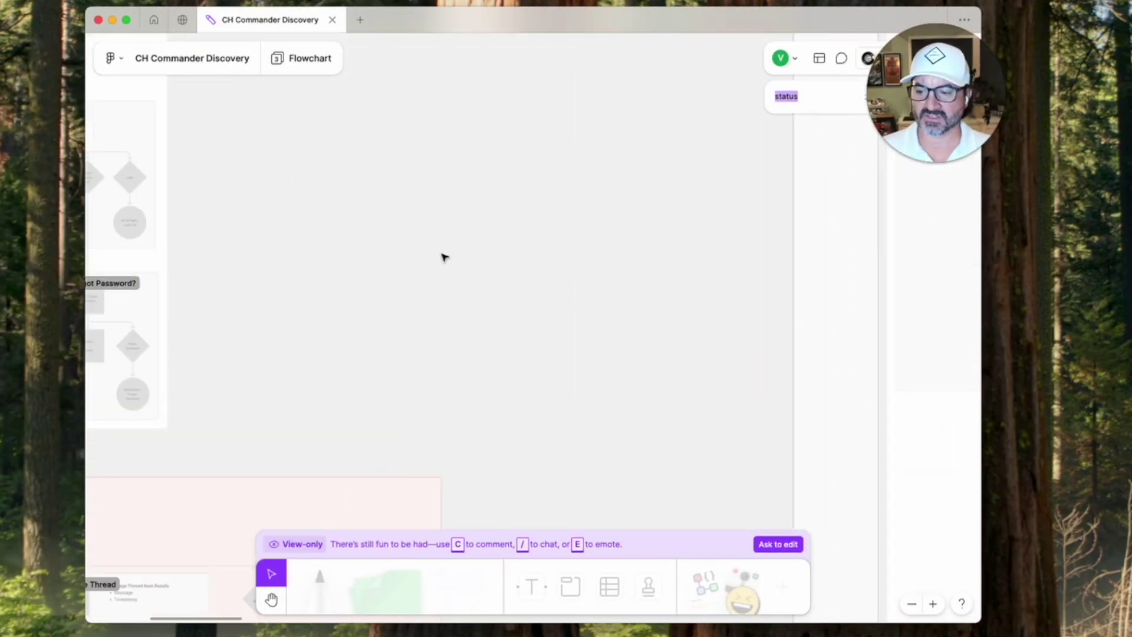
scroll(444, 257, up, 1)
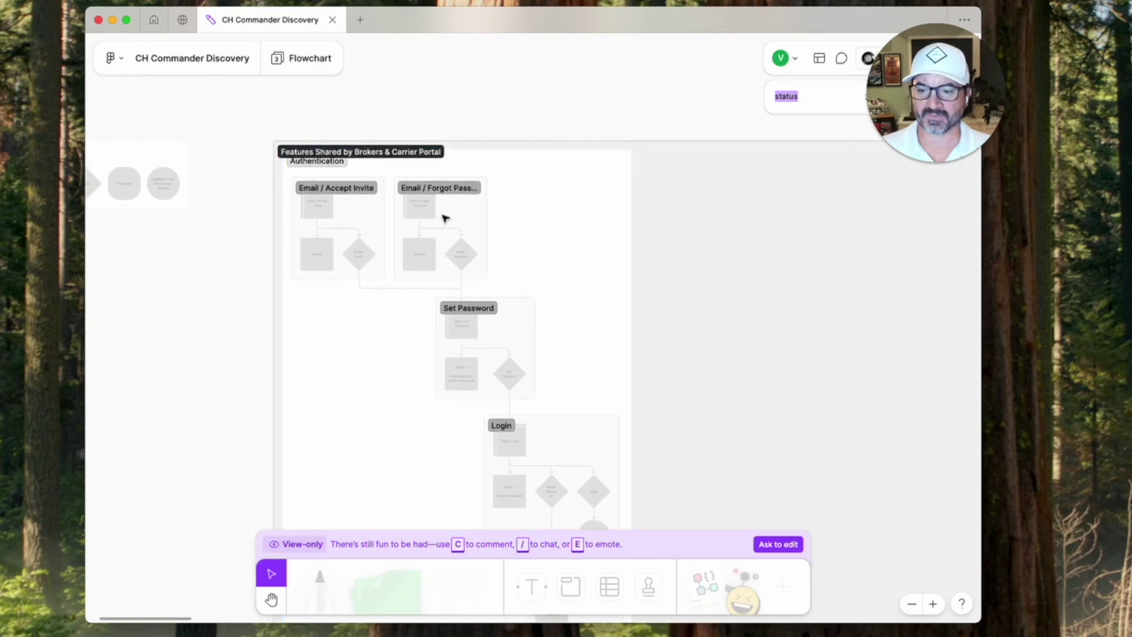
scroll(488, 360, down, 4)
scroll(488, 366, up, 3)
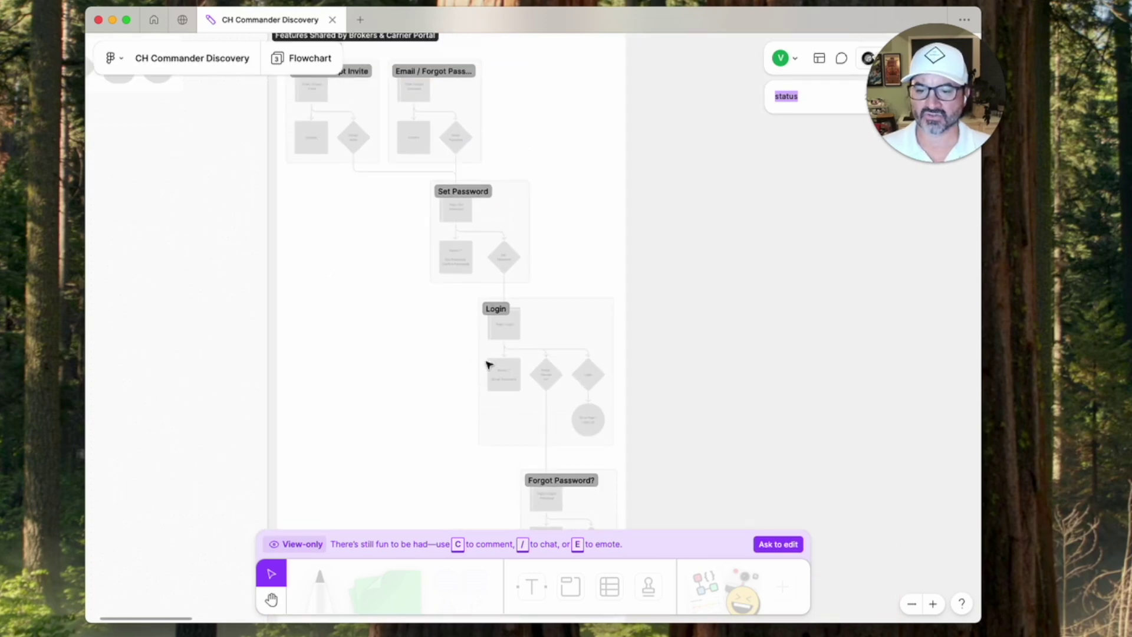
scroll(459, 330, left, 1)
scroll(472, 128, right, 15)
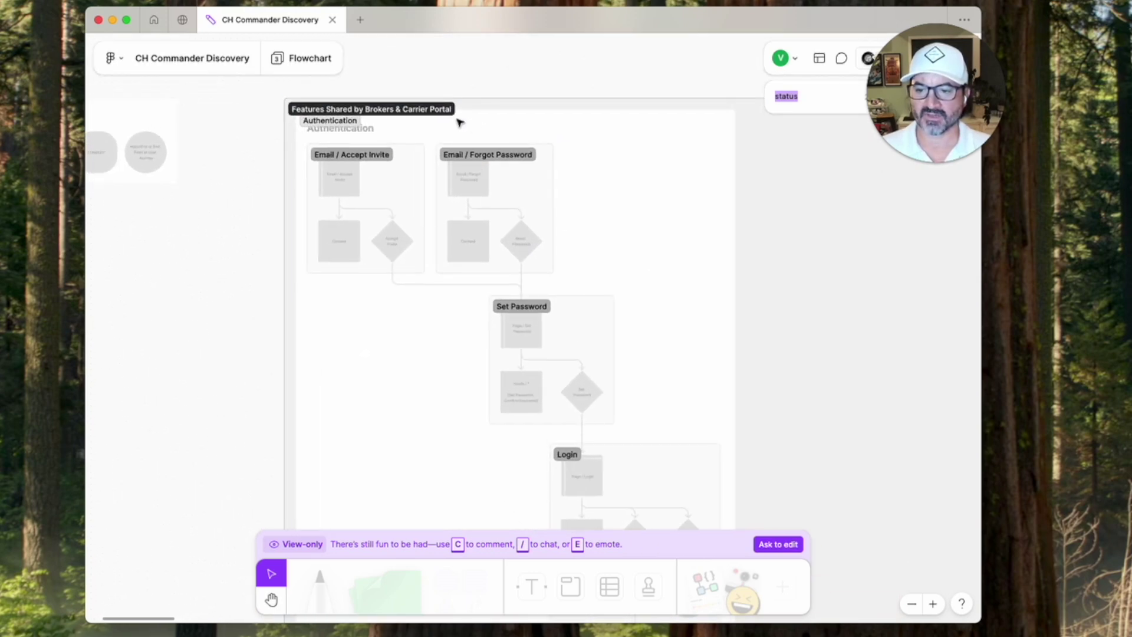
scroll(509, 162, right, 6)
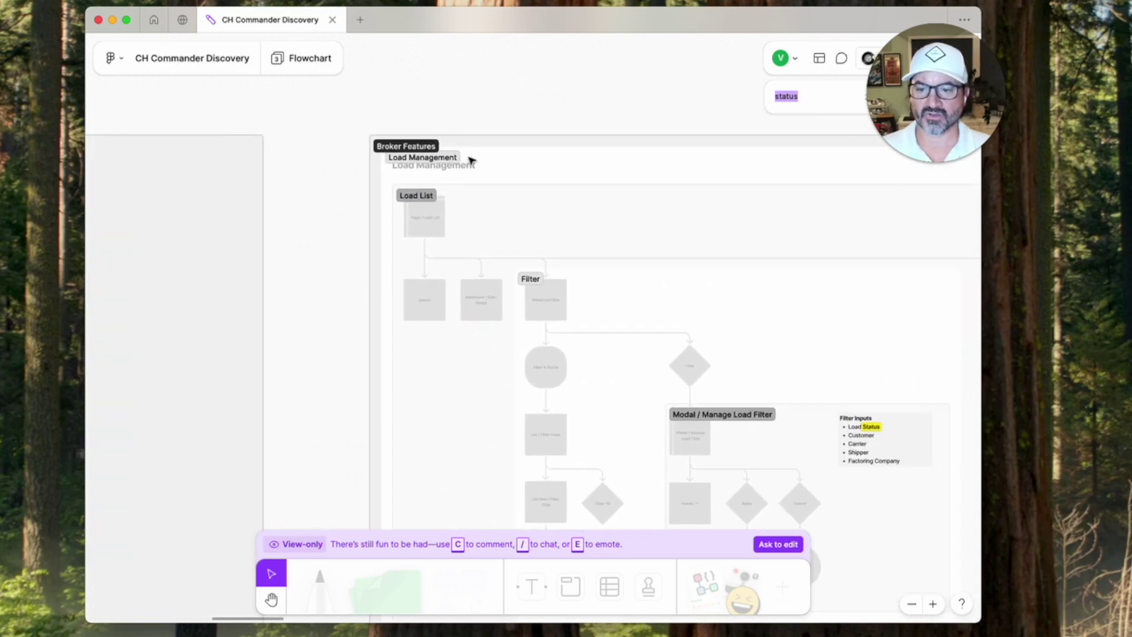
scroll(447, 245, down, 5)
scroll(550, 157, up, 4)
scroll(550, 156, right, 4)
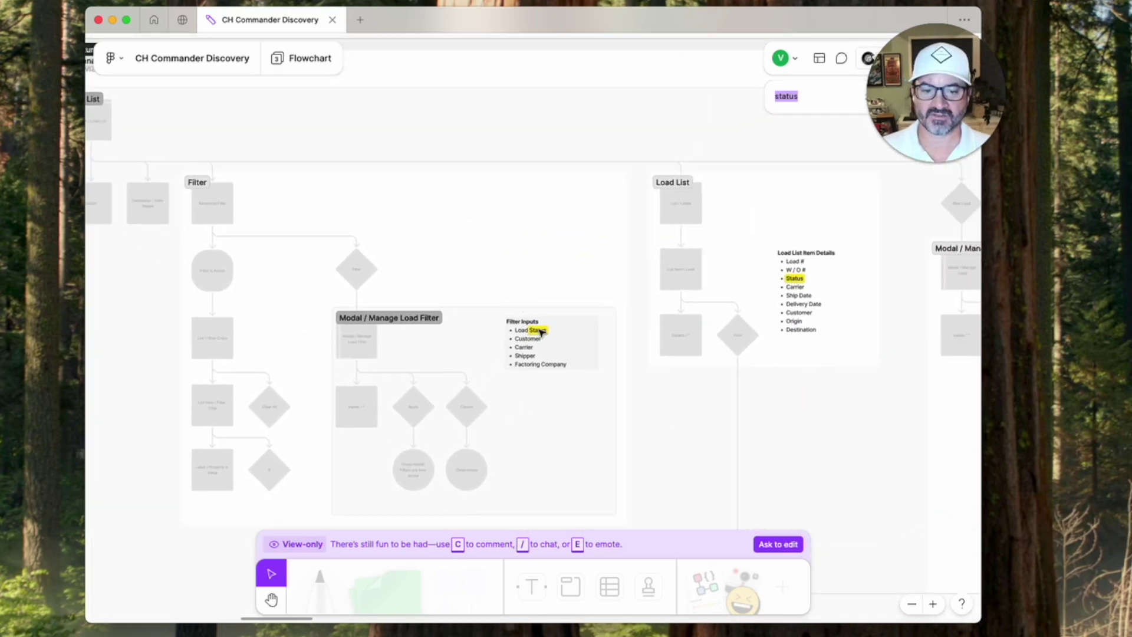
scroll(595, 336, up, 1)
scroll(596, 336, right, 7)
scroll(435, 331, down, 4)
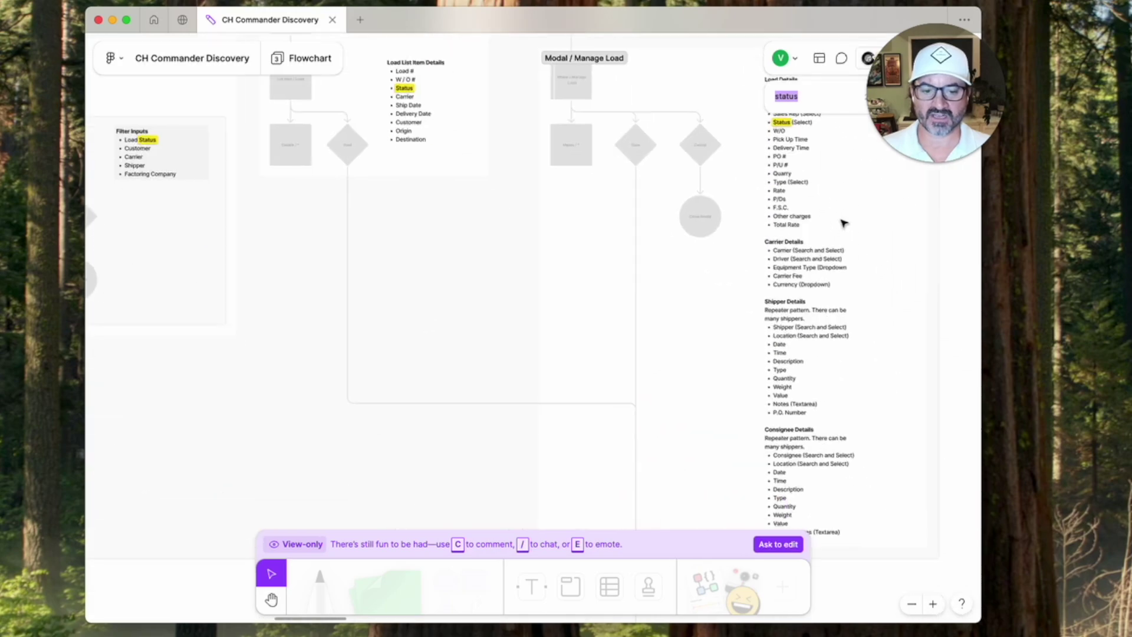
scroll(817, 255, down, 6)
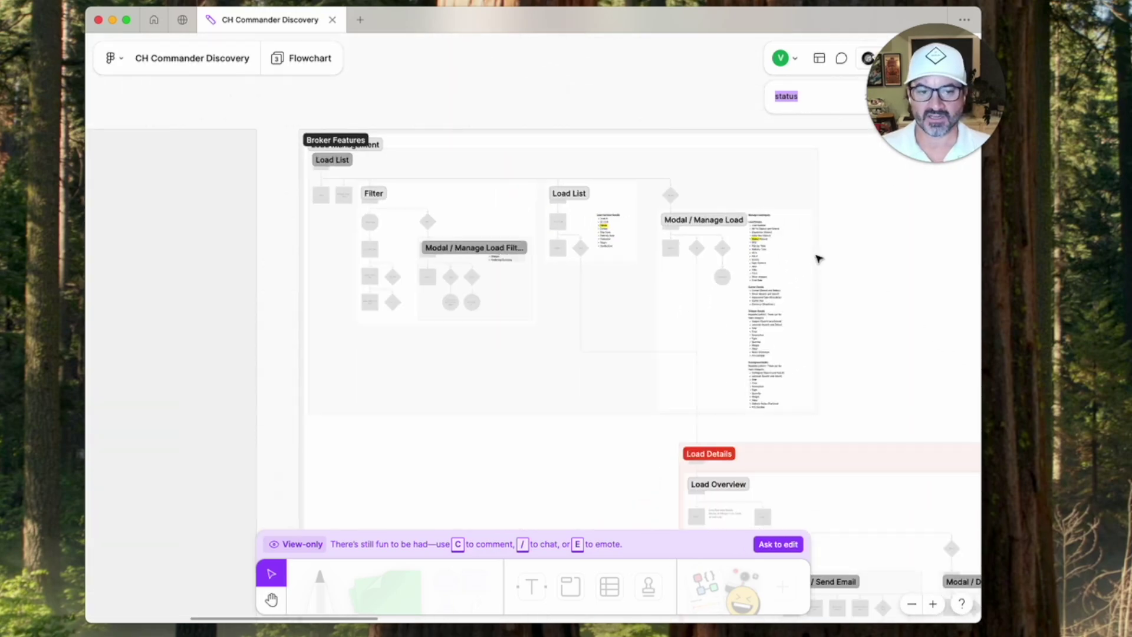
key(super+Tab)
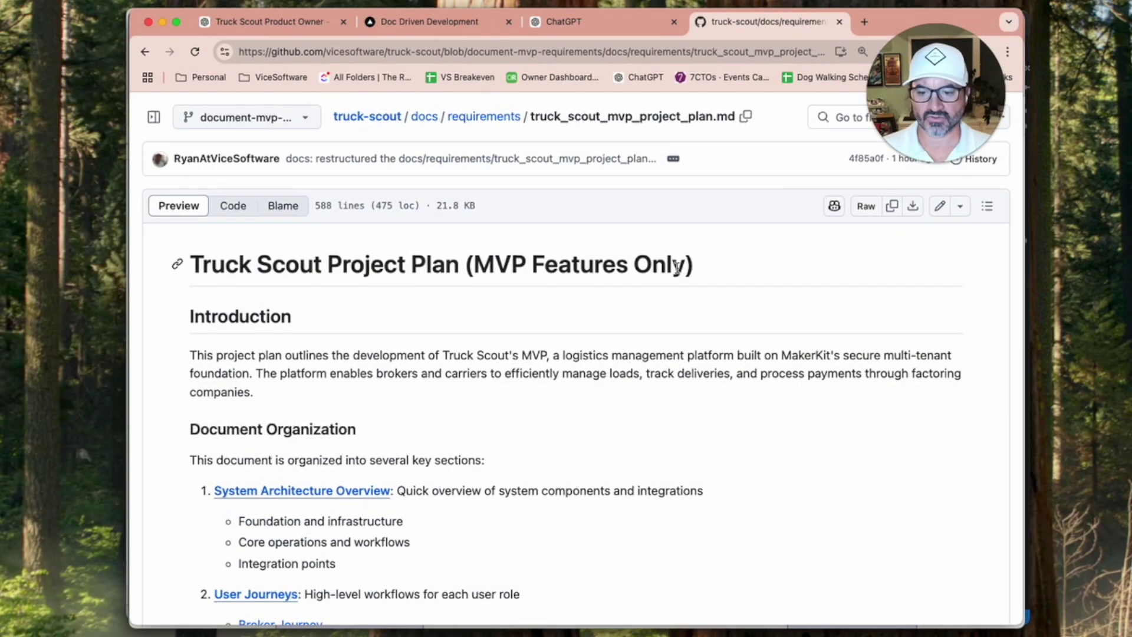
scroll(721, 339, down, 3)
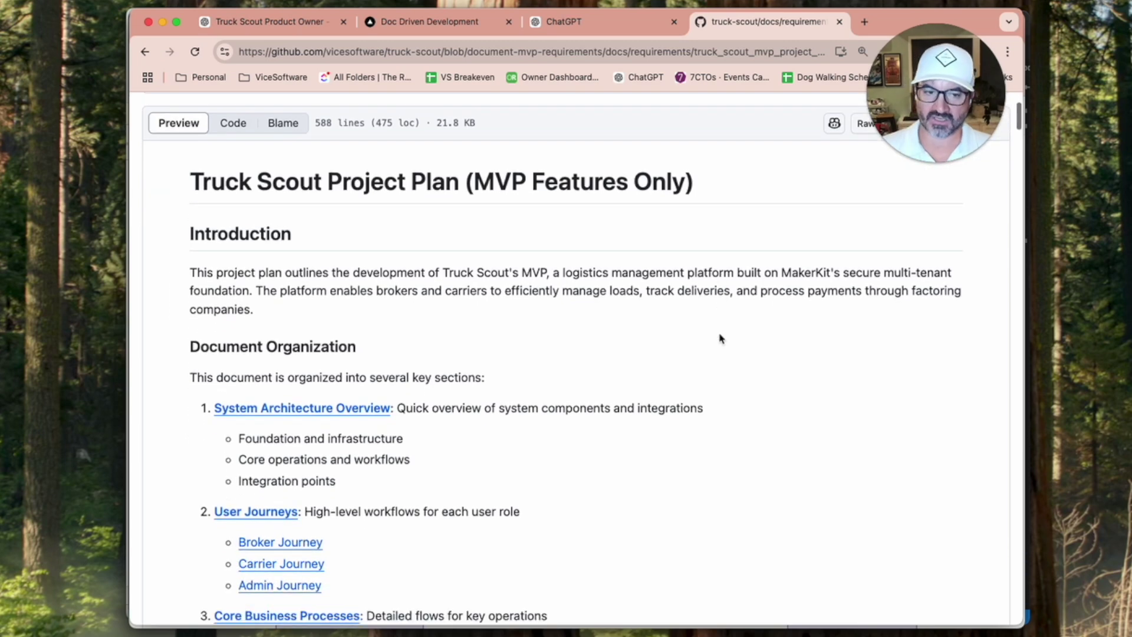
scroll(720, 339, down, 5)
scroll(720, 338, up, 5)
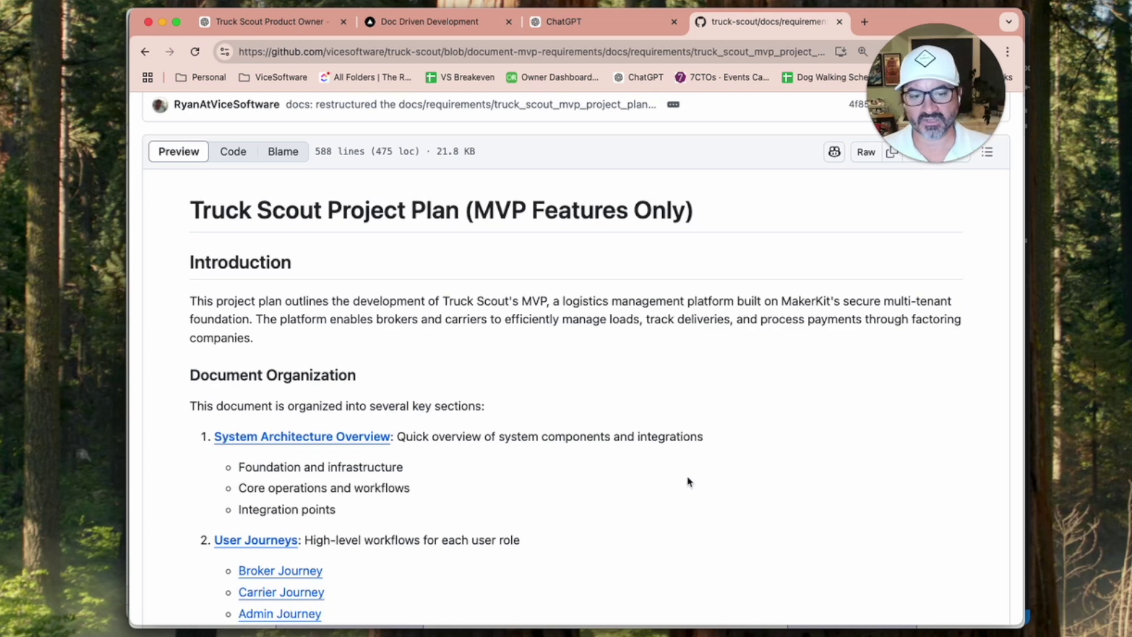
scroll(688, 481, down, 1)
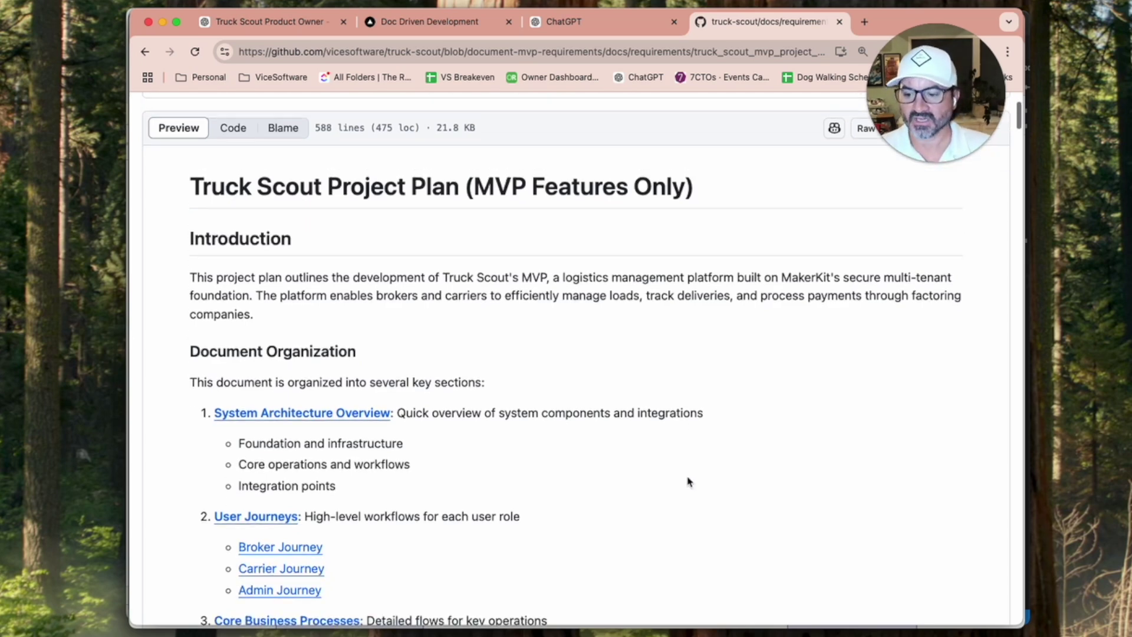
scroll(688, 481, down, 1)
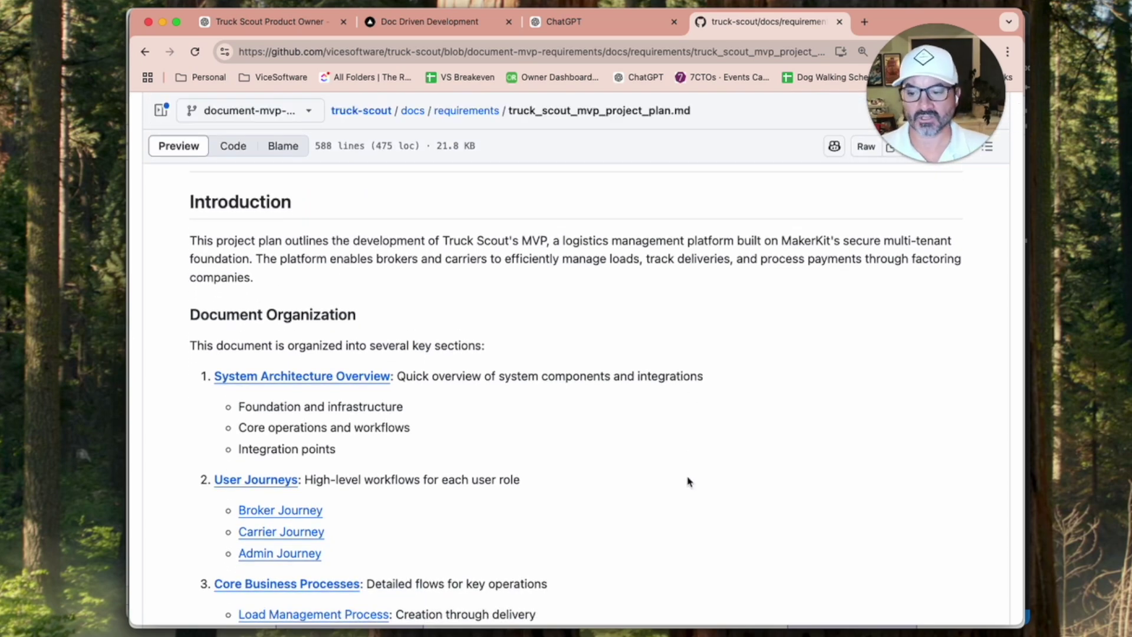
scroll(688, 482, down, 1)
scroll(287, 242, up, 3)
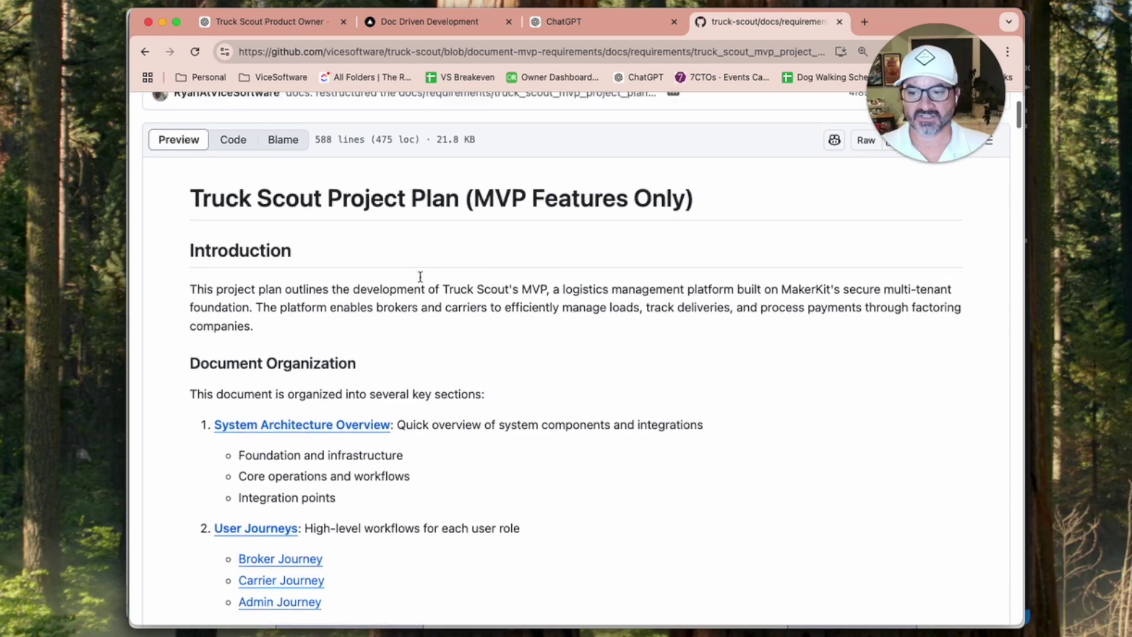
scroll(653, 328, down, 1)
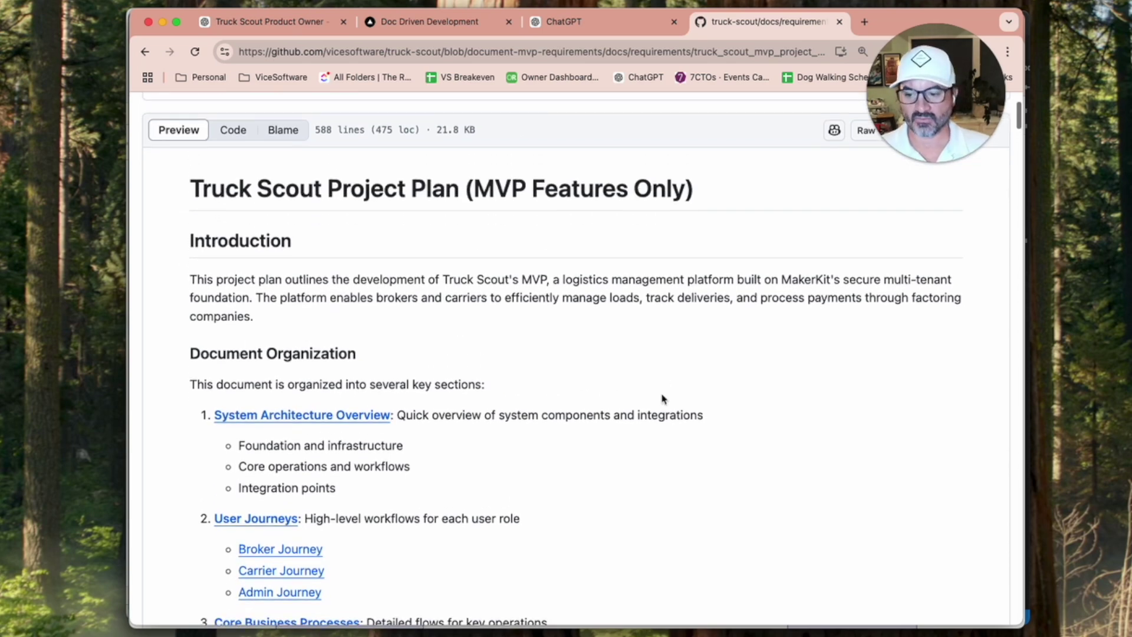
drag(191, 274, 341, 307)
click(342, 308)
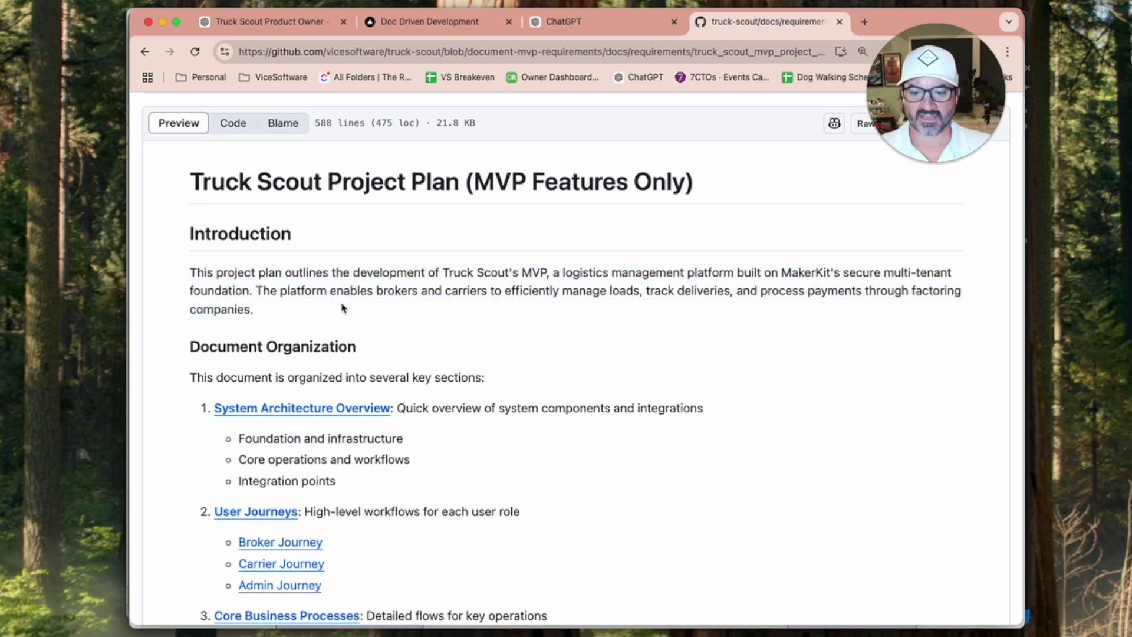
drag(439, 267, 541, 272)
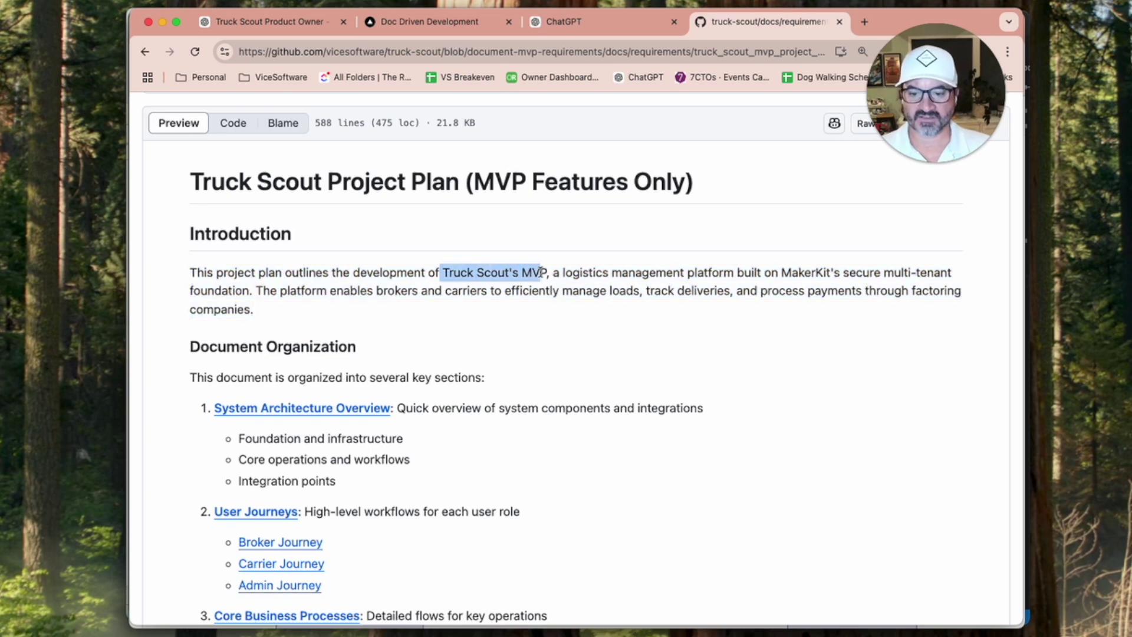
click(544, 273)
scroll(543, 370, down, 5)
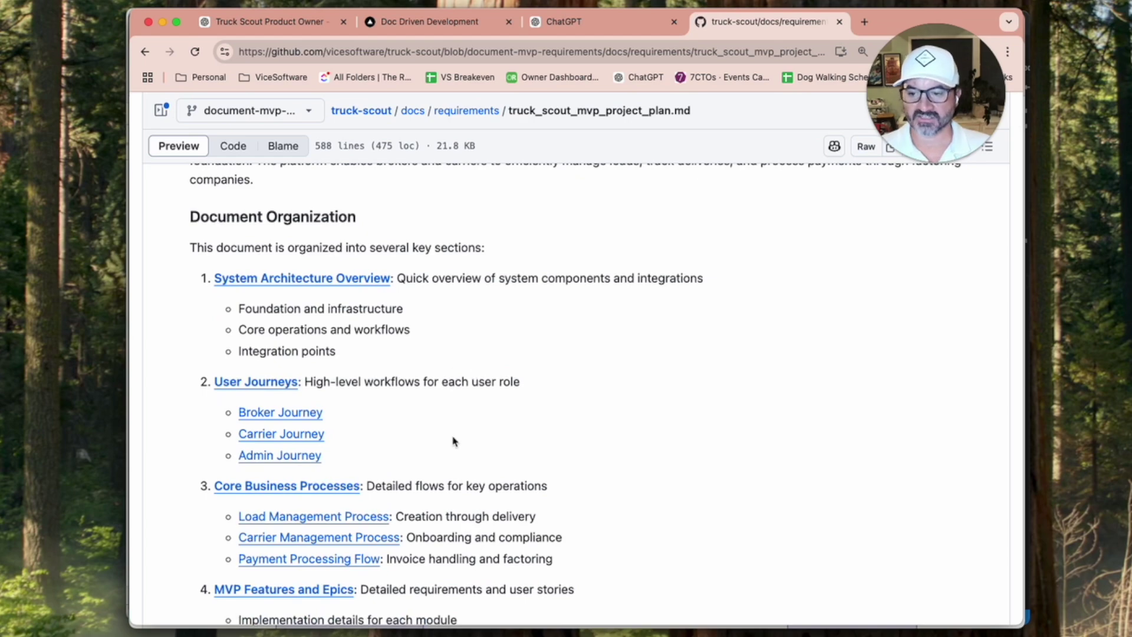
scroll(453, 441, down, 8)
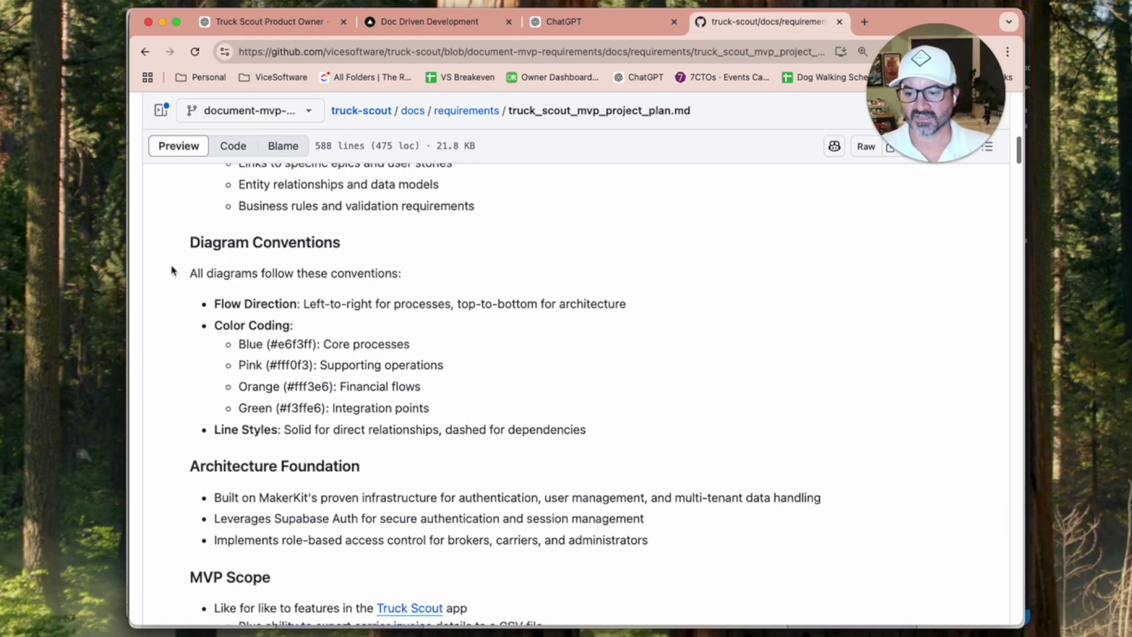
scroll(385, 499, down, 5)
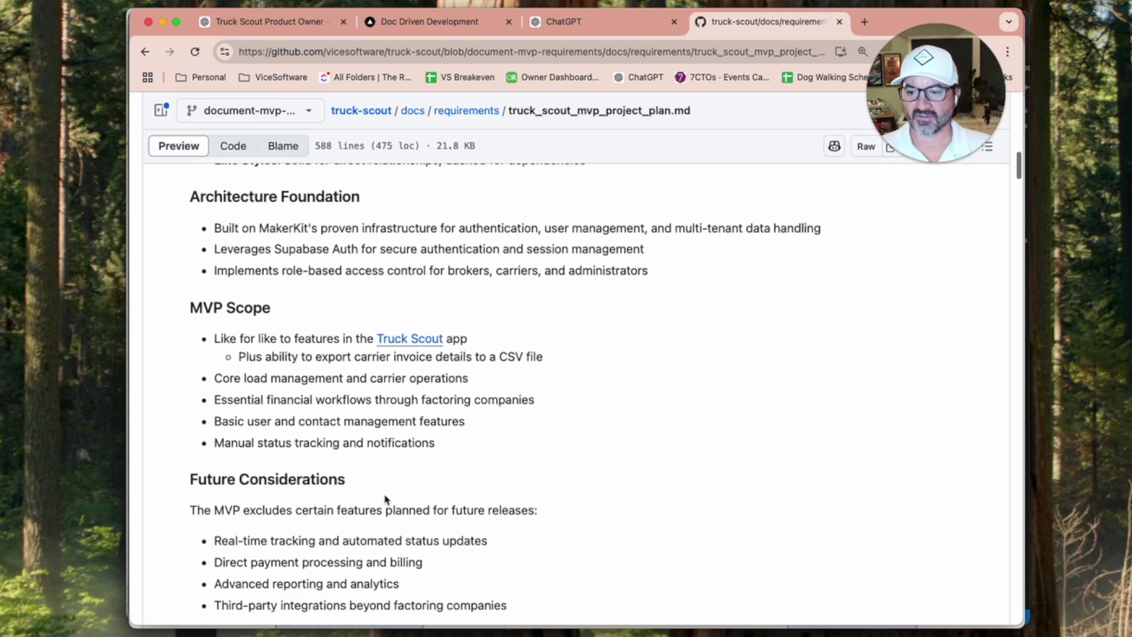
scroll(385, 498, down, 7)
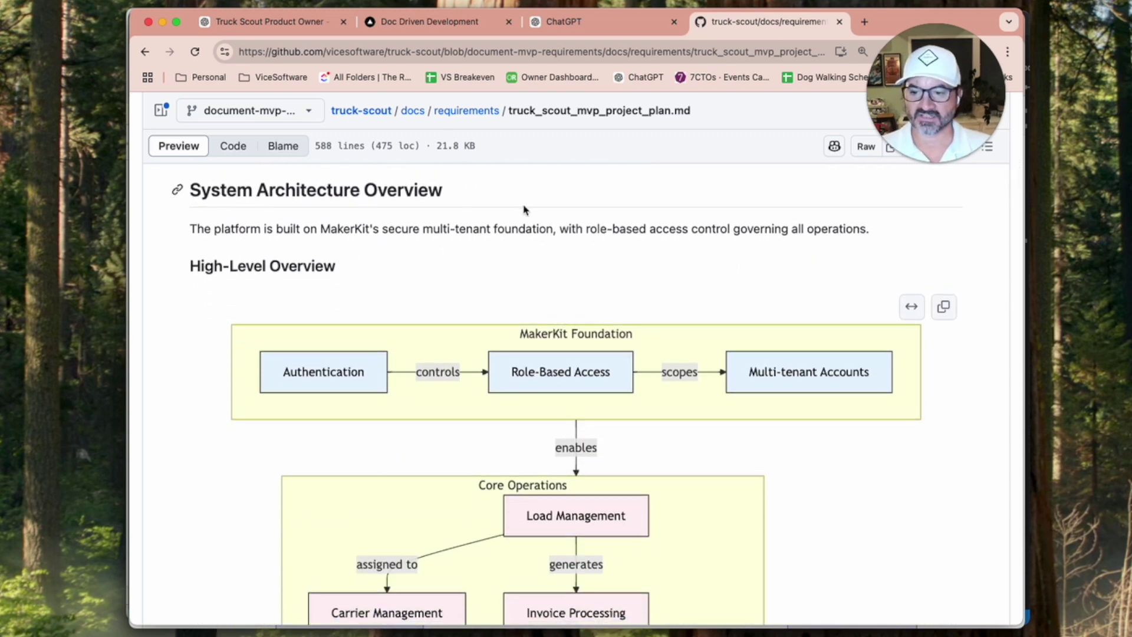
scroll(578, 309, down, 1)
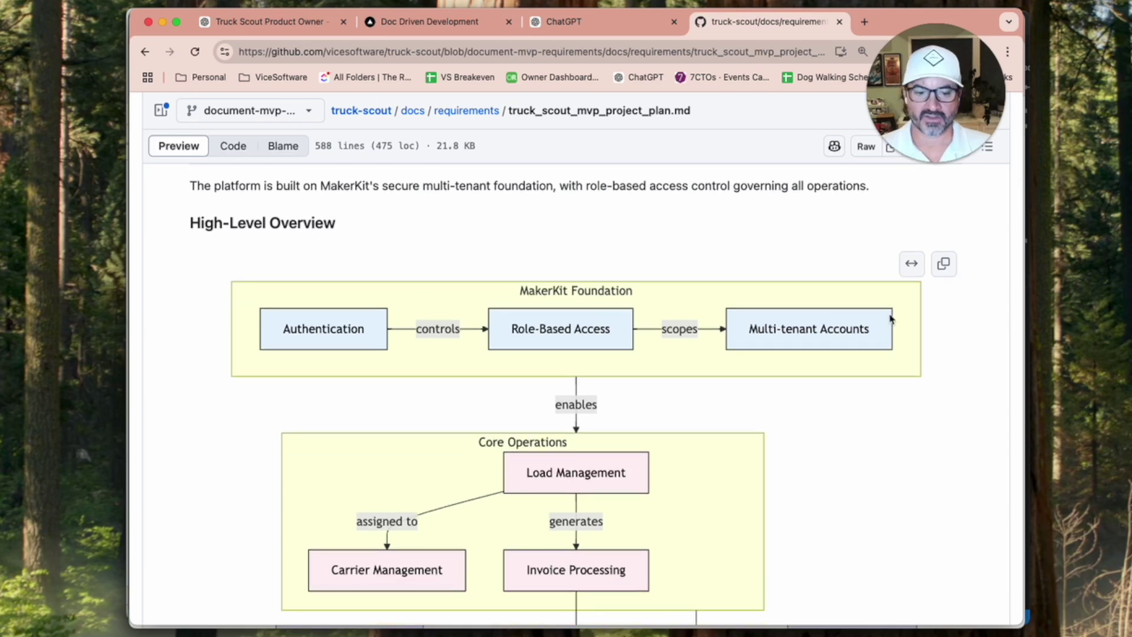
scroll(776, 382, down, 6)
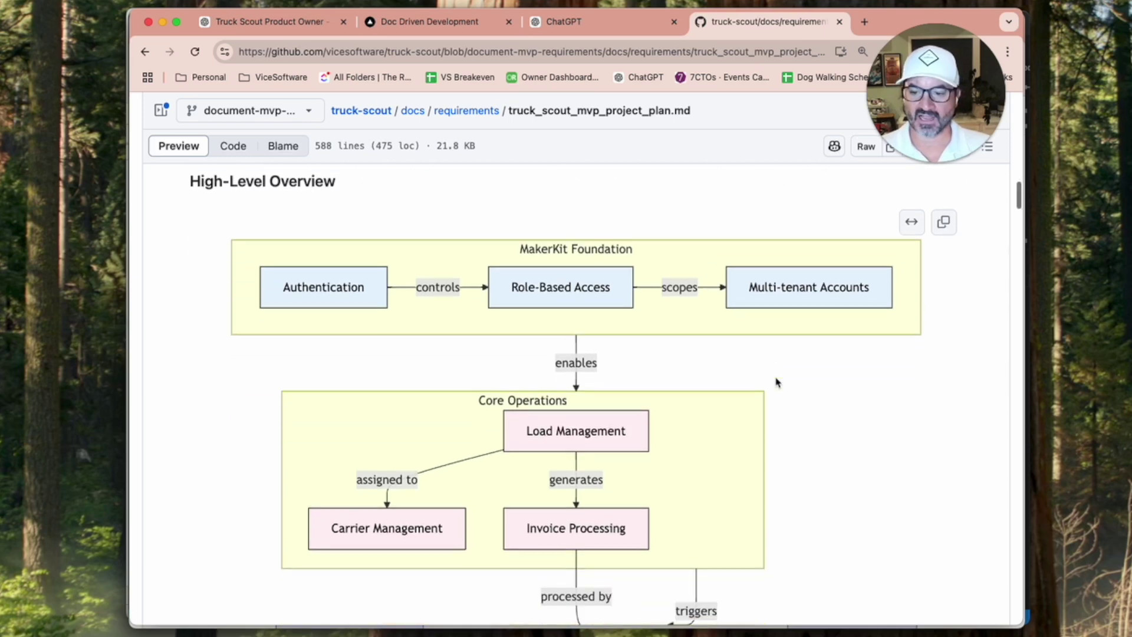
scroll(776, 382, up, 3)
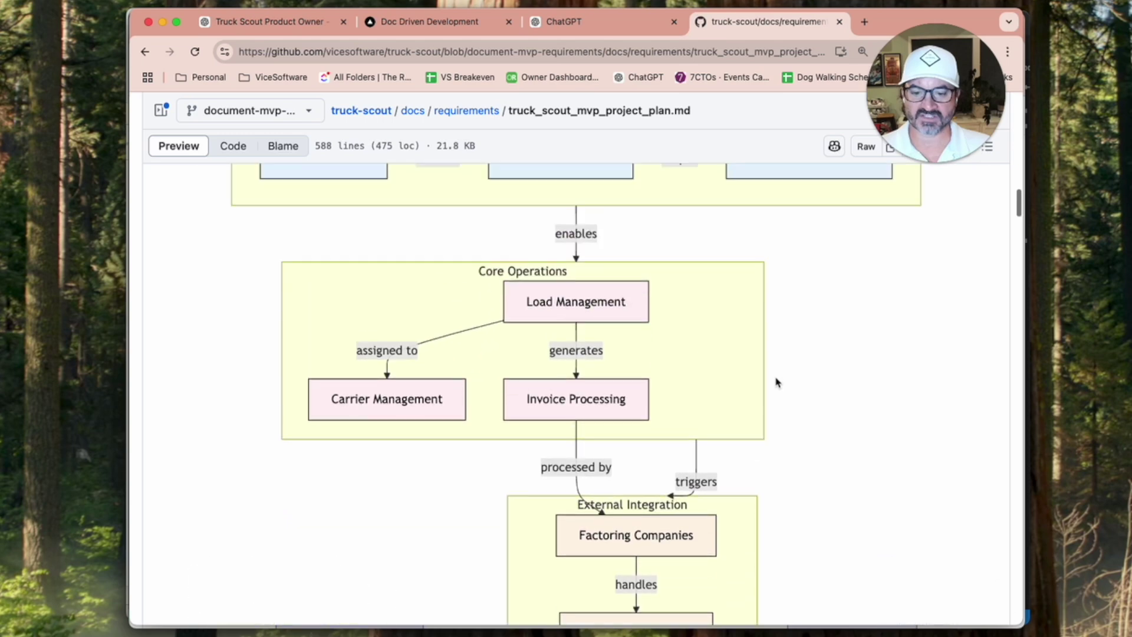
scroll(776, 382, down, 9)
scroll(776, 382, down, 1)
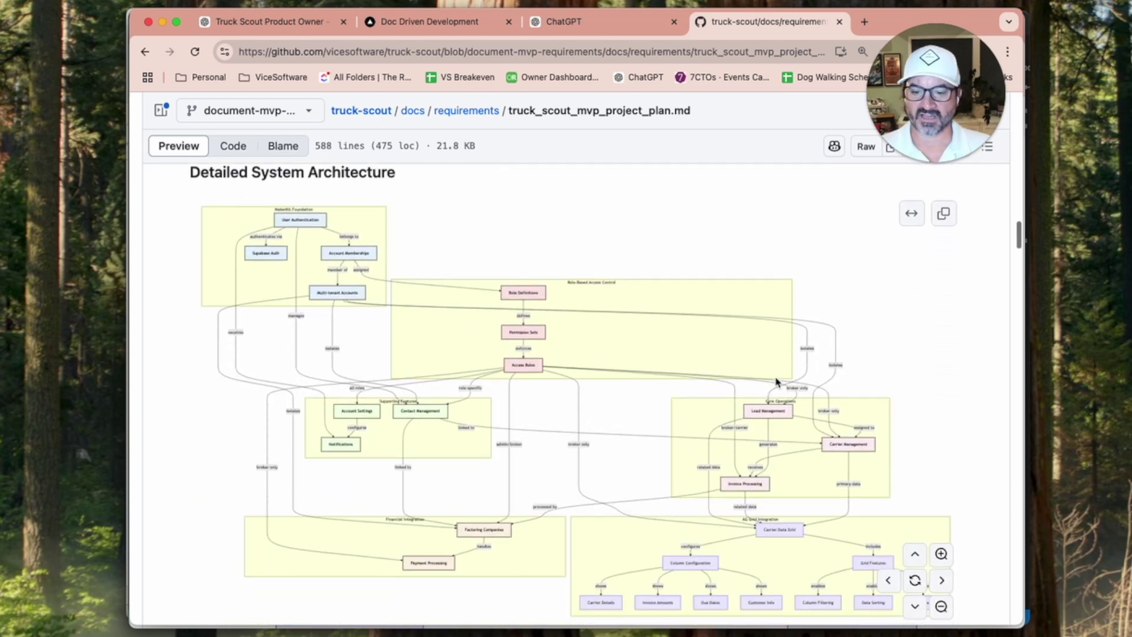
scroll(776, 382, up, 5)
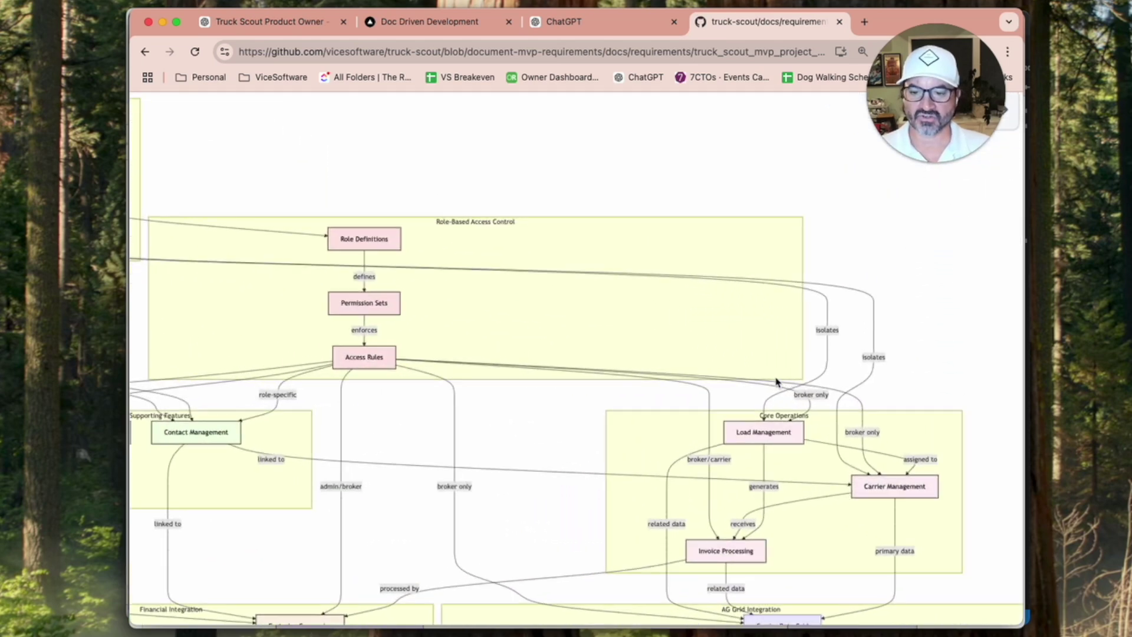
scroll(651, 389, down, 5)
scroll(651, 389, up, 3)
scroll(652, 389, down, 2)
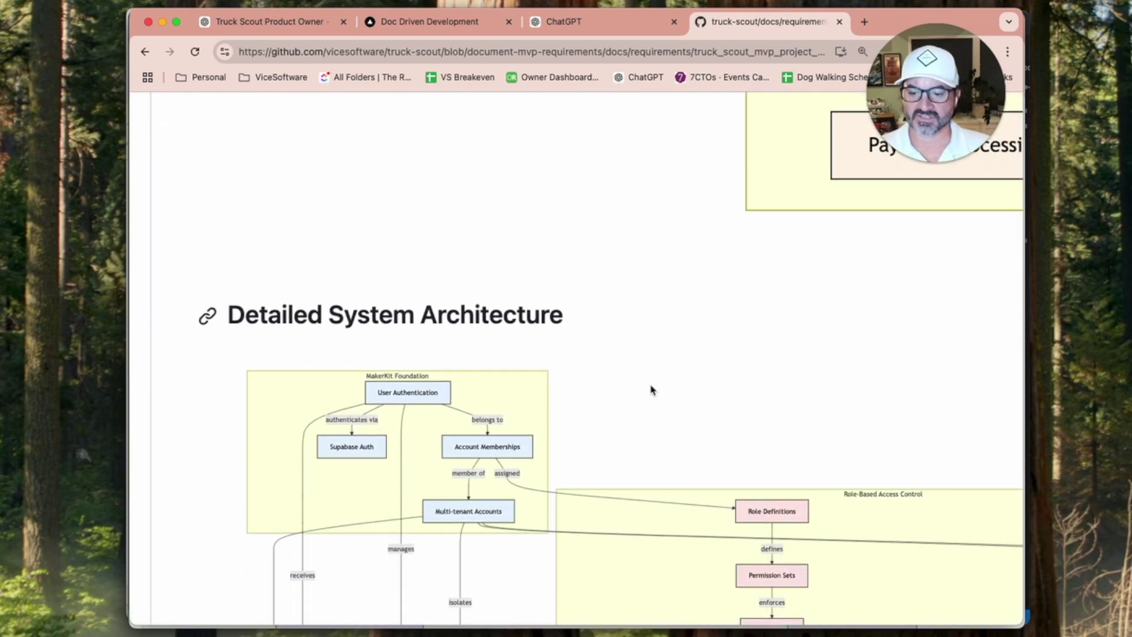
scroll(412, 454, down, 6)
scroll(413, 454, right, 4)
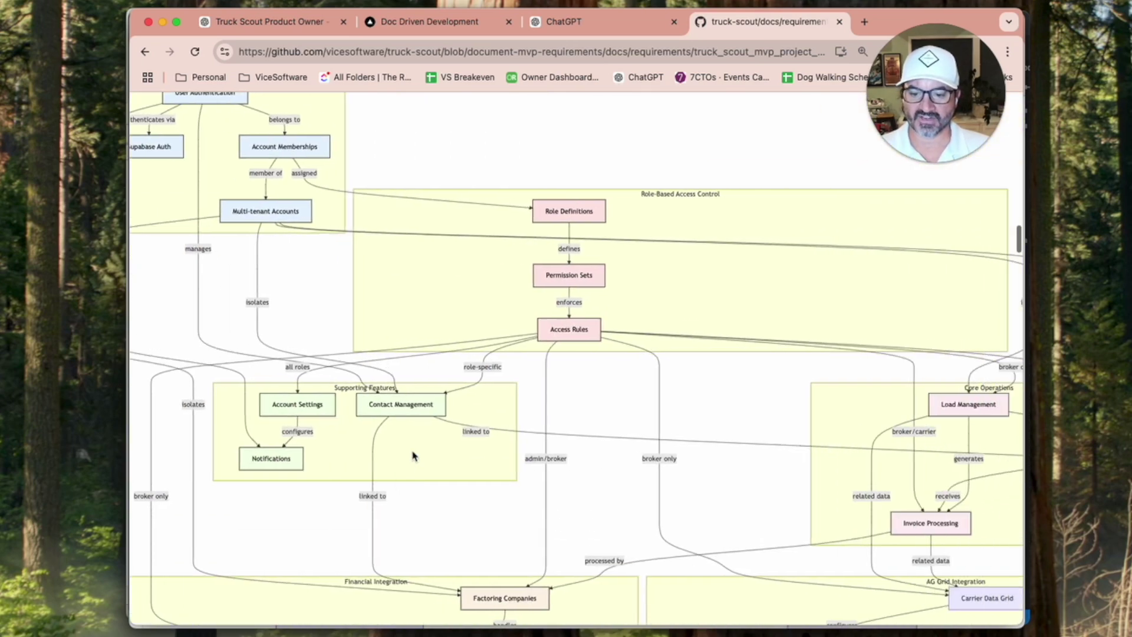
scroll(888, 475, down, 2)
scroll(888, 475, right, 3)
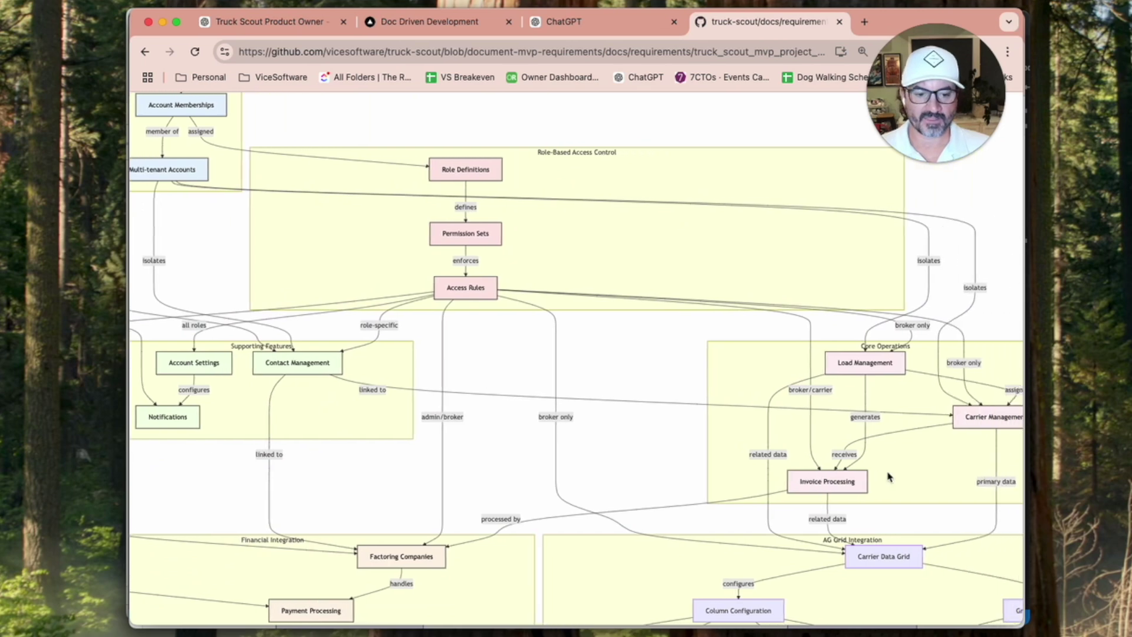
scroll(888, 475, down, 3)
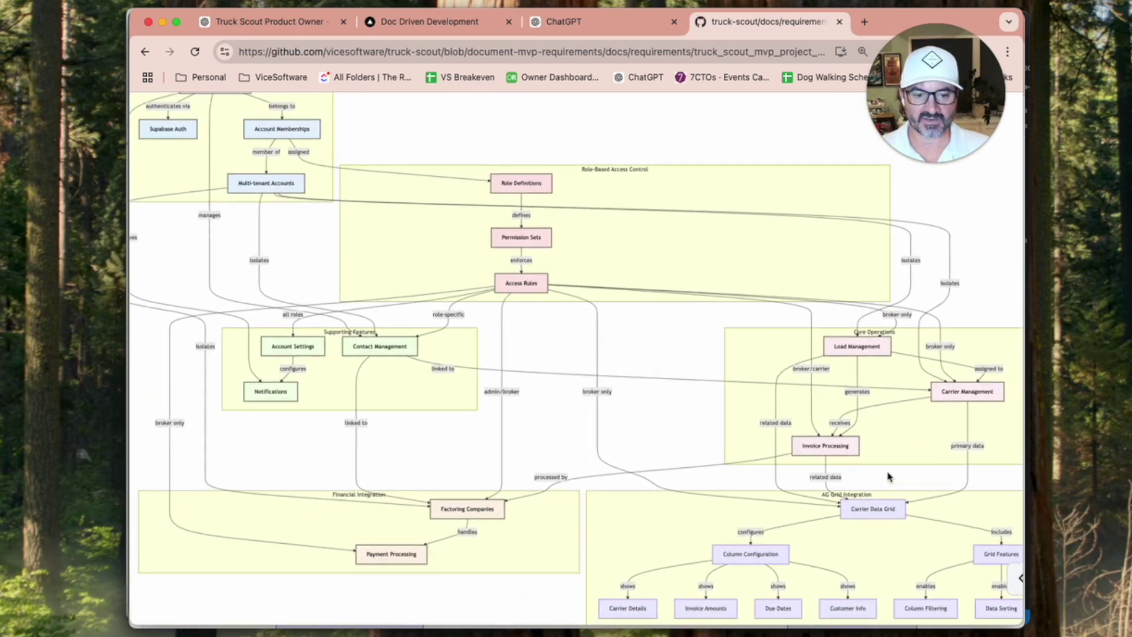
scroll(888, 477, down, 3)
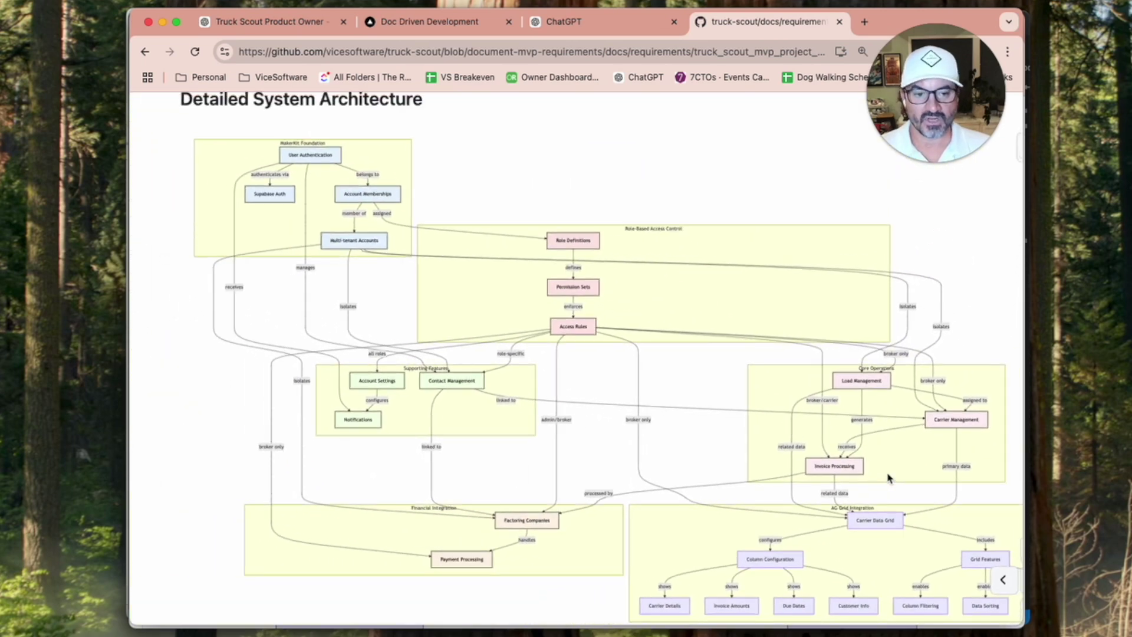
scroll(889, 477, down, 2)
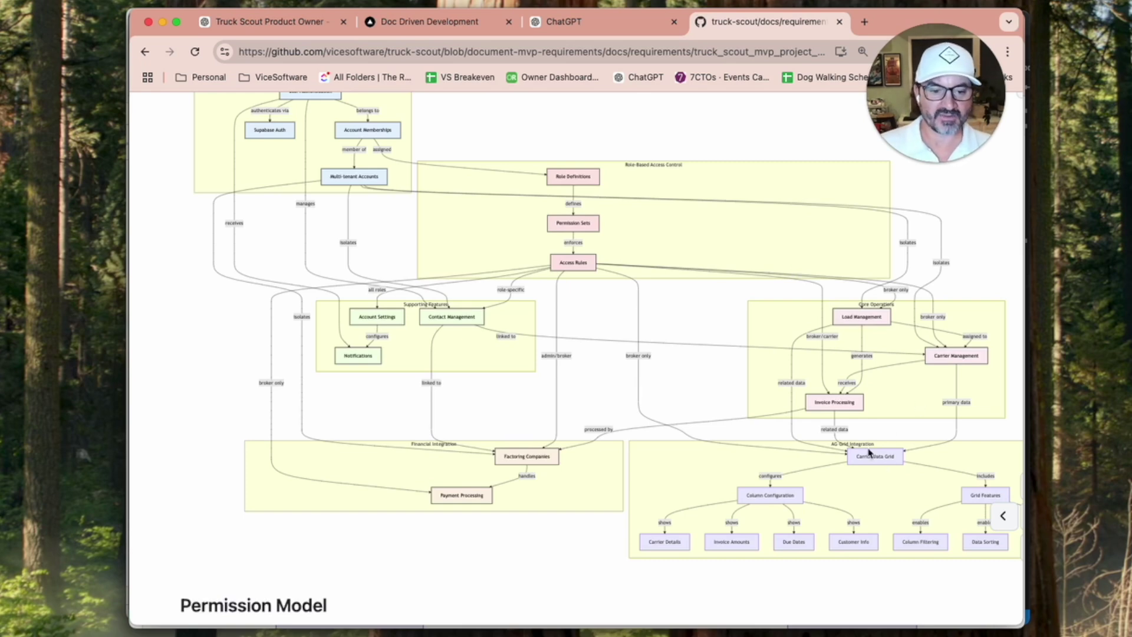
scroll(652, 459, down, 10)
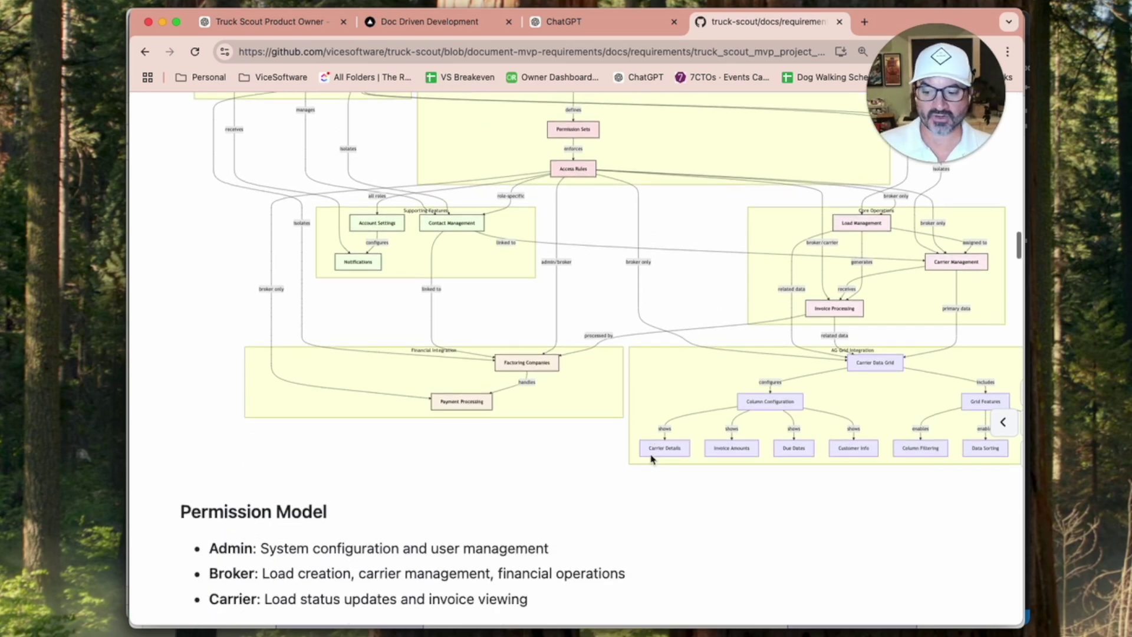
Scroll through the Truck Scout MVP project plan to review its sections
scroll(651, 458, down, 2)
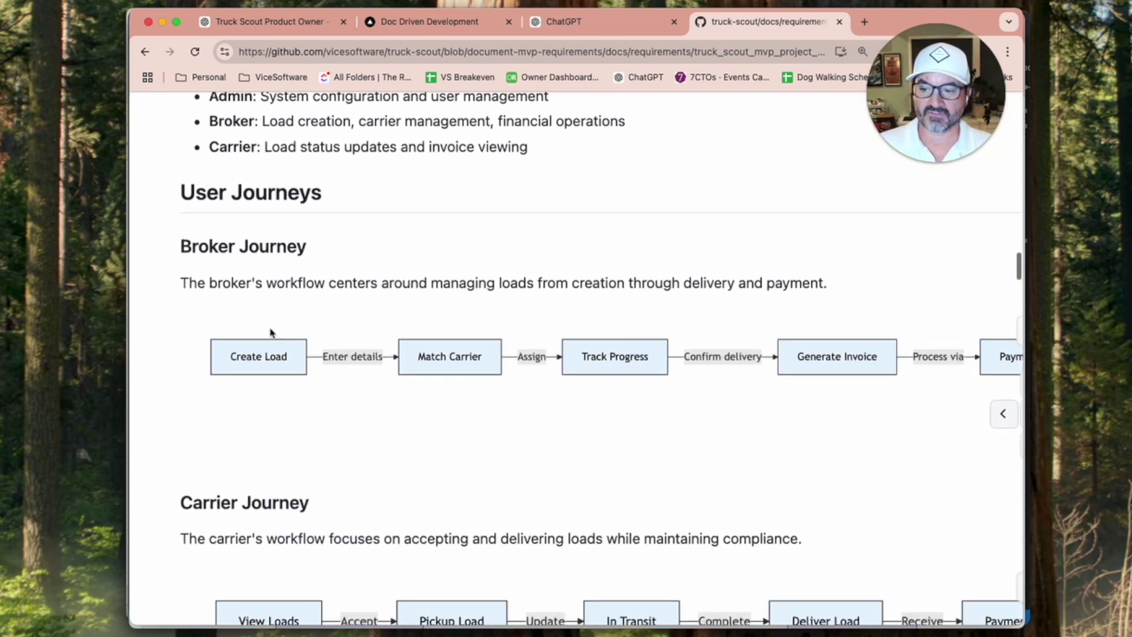
scroll(755, 434, down, 1)
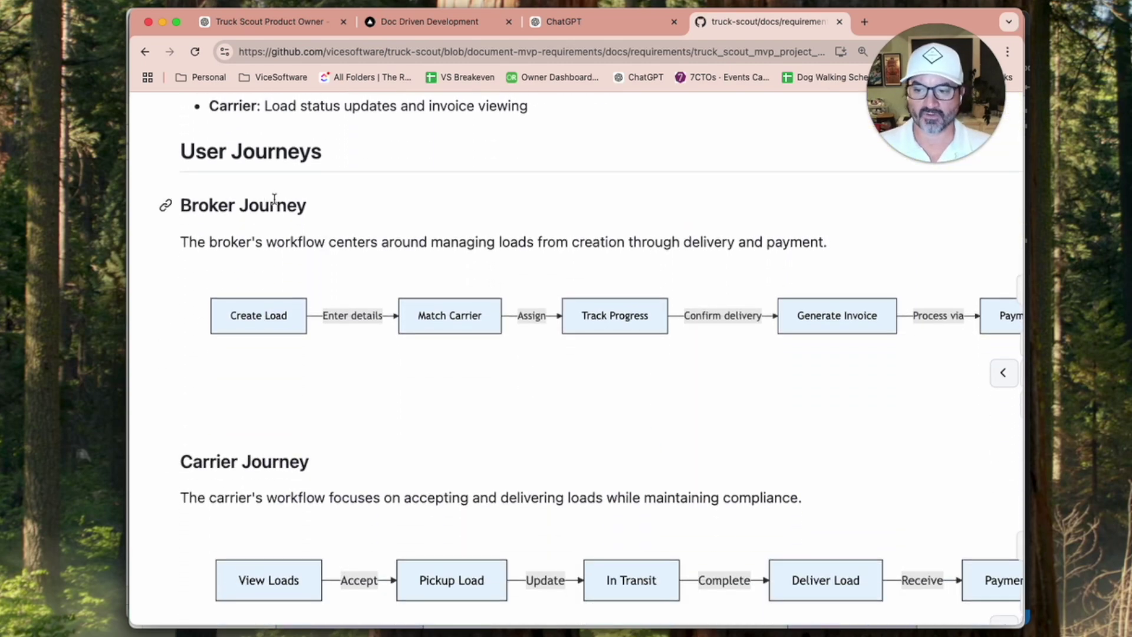
scroll(533, 369, right, 5)
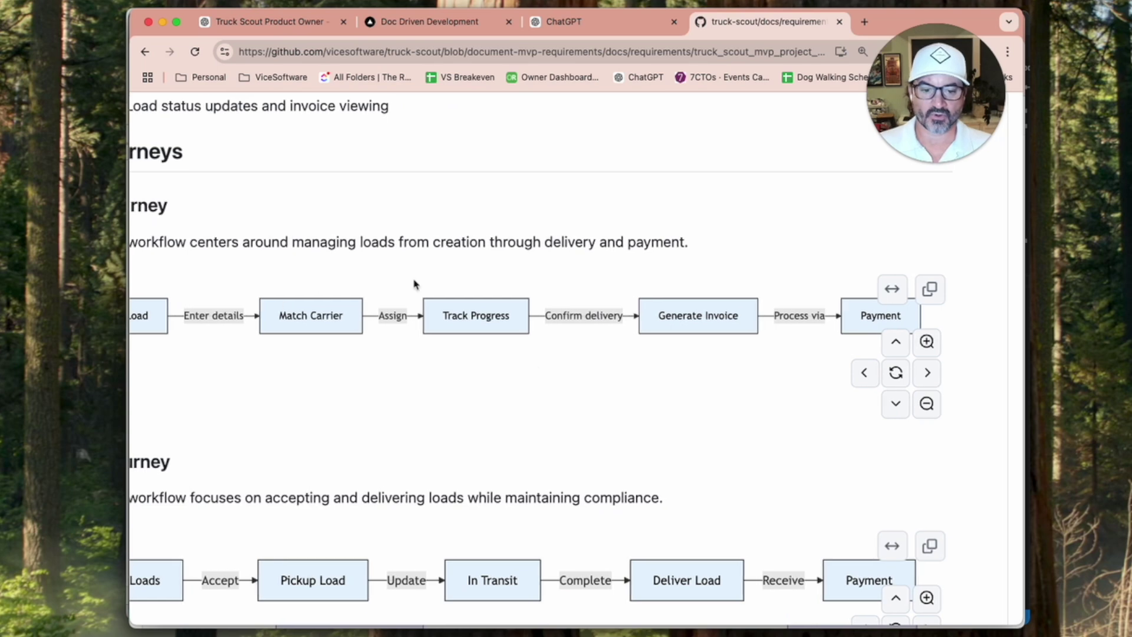
scroll(684, 373, left, 5)
scroll(685, 373, down, 5)
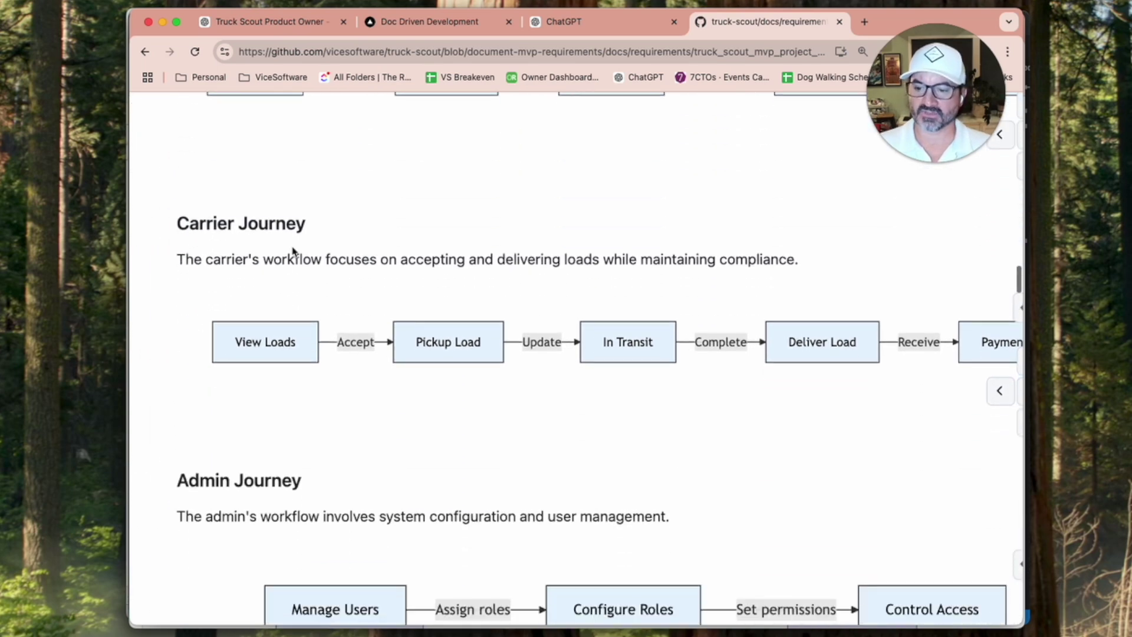
scroll(690, 442, down, 4)
scroll(637, 425, down, 3)
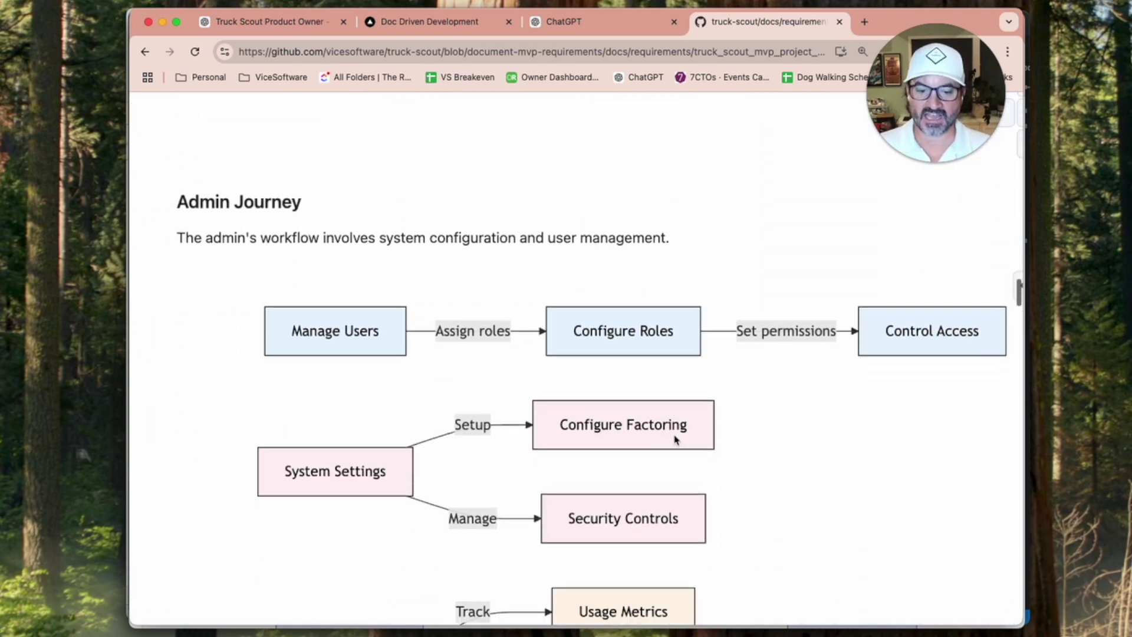
scroll(620, 409, down, 4)
scroll(620, 407, down, 6)
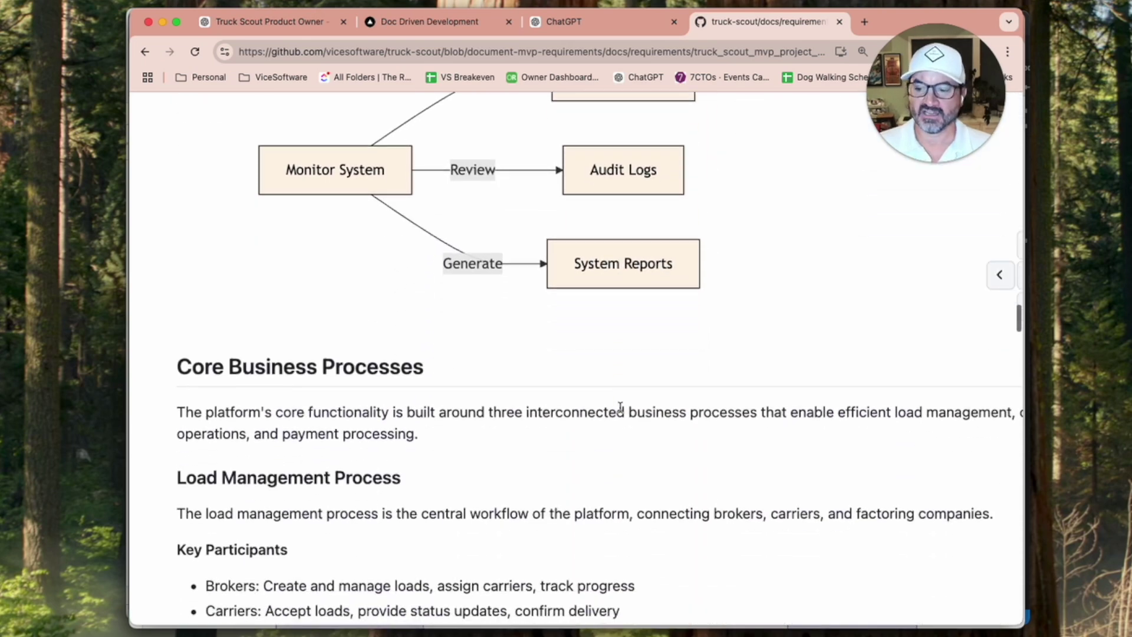
scroll(540, 366, down, 1)
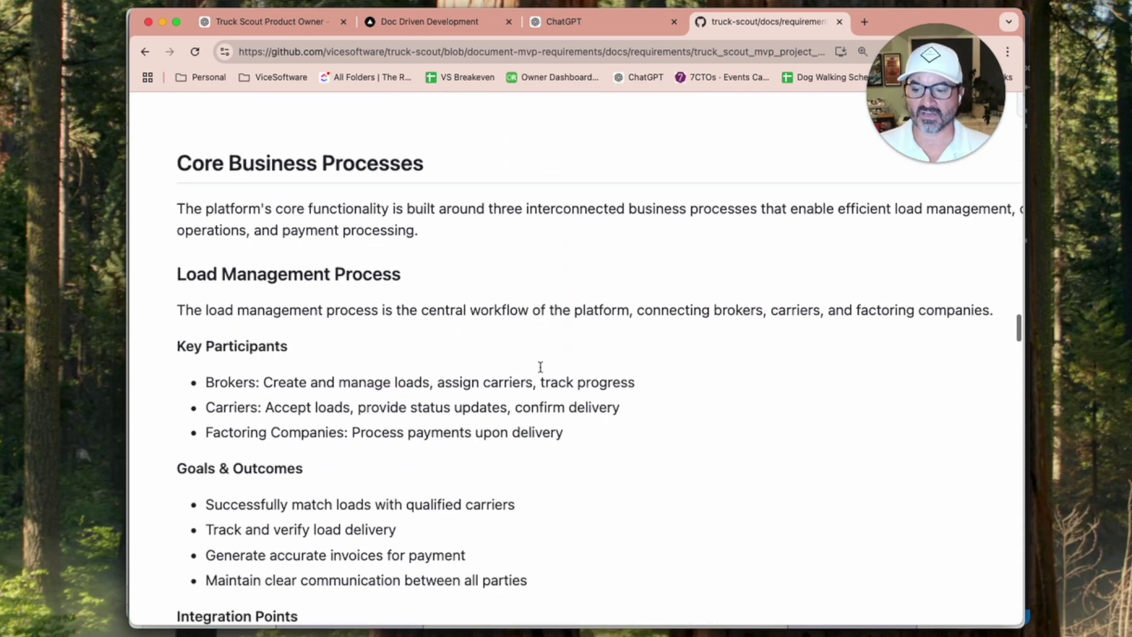
scroll(646, 379, down, 1)
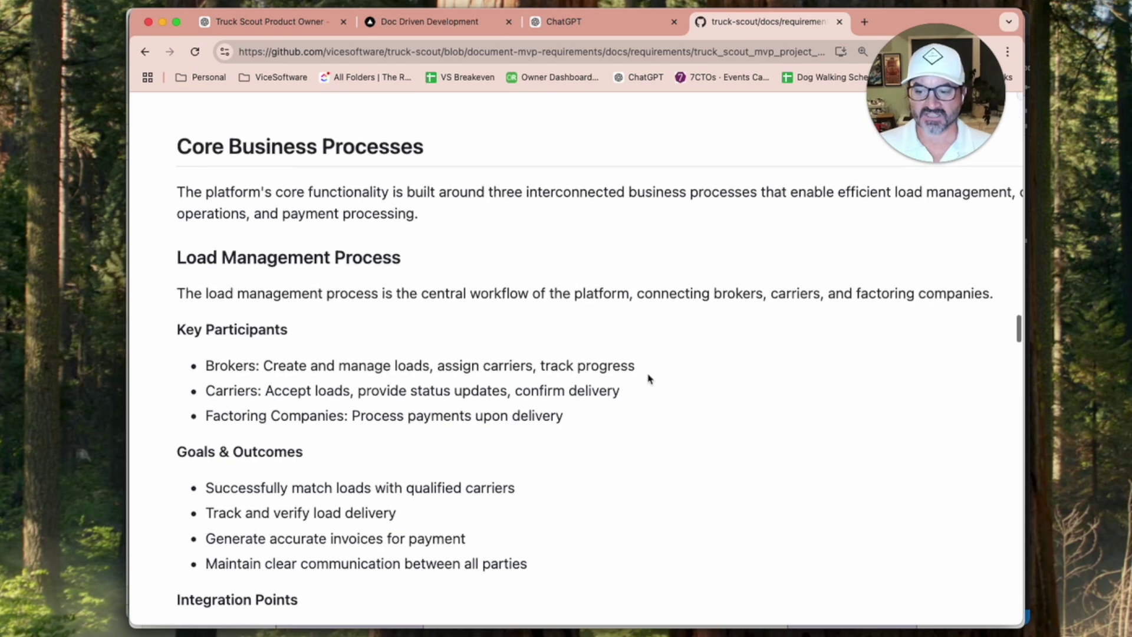
scroll(649, 378, down, 2)
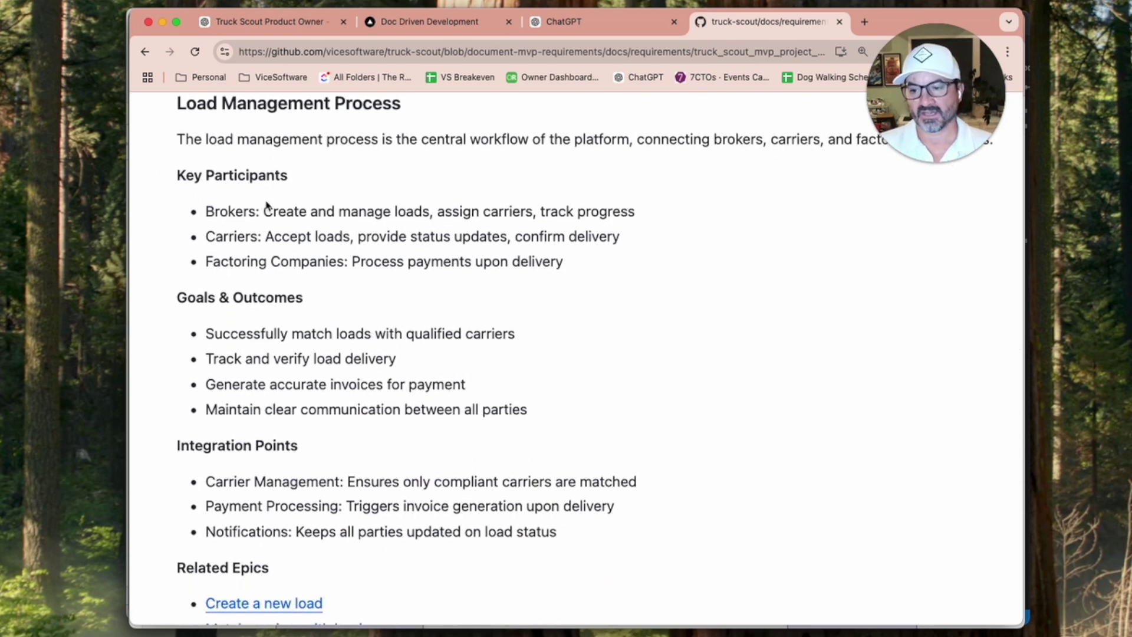
scroll(353, 350, down, 4)
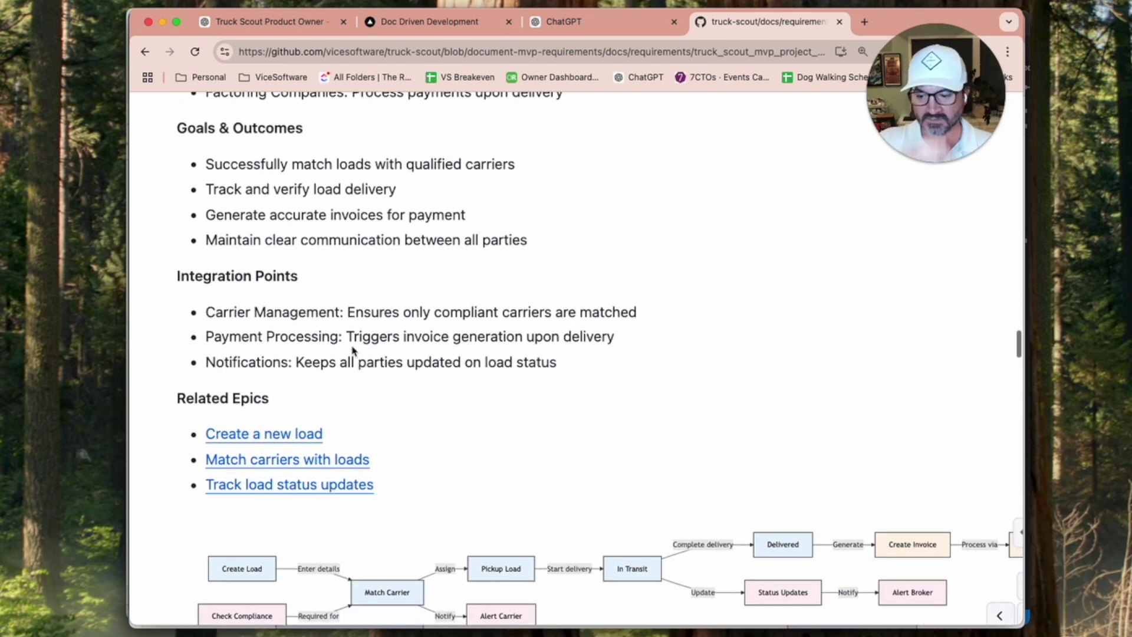
scroll(352, 350, down, 1)
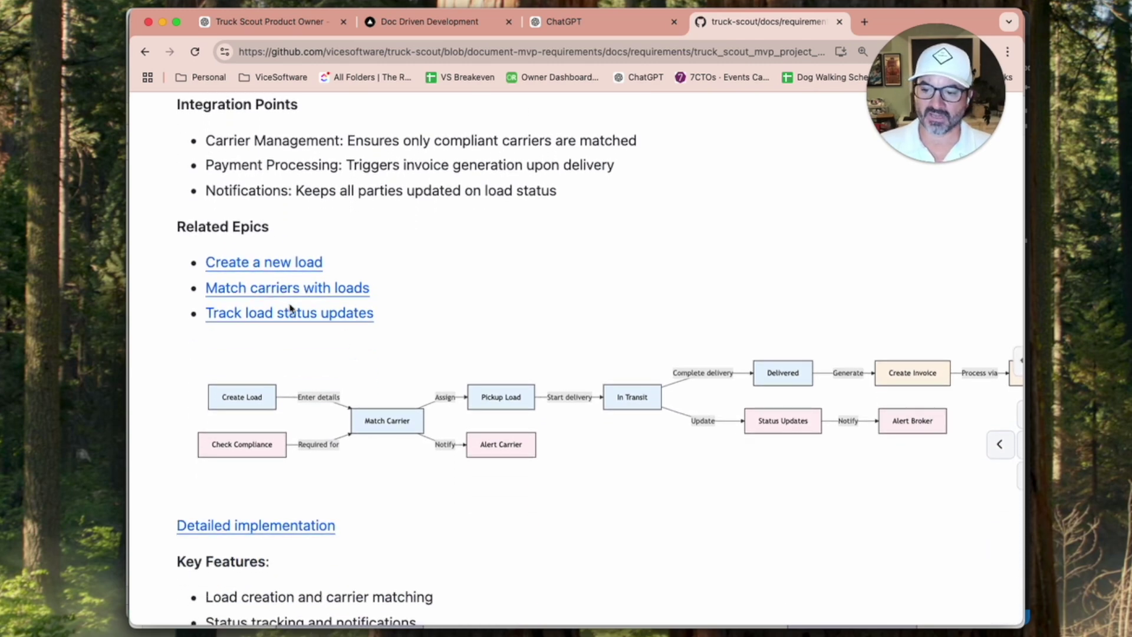
scroll(294, 320, up, 6)
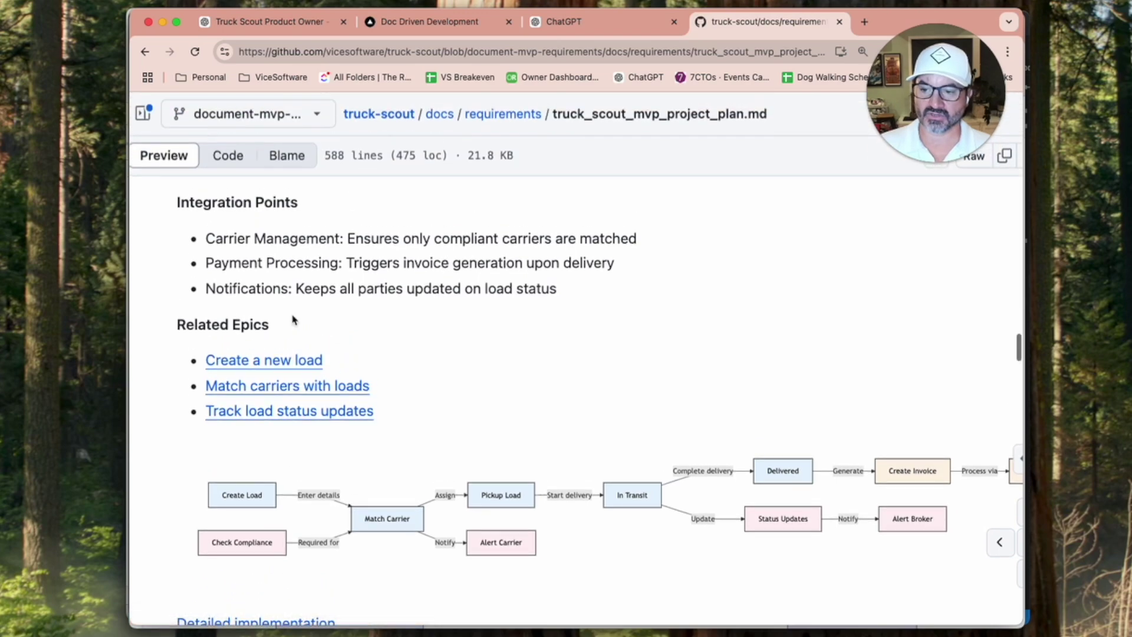
scroll(292, 314, up, 1)
scroll(293, 317, down, 10)
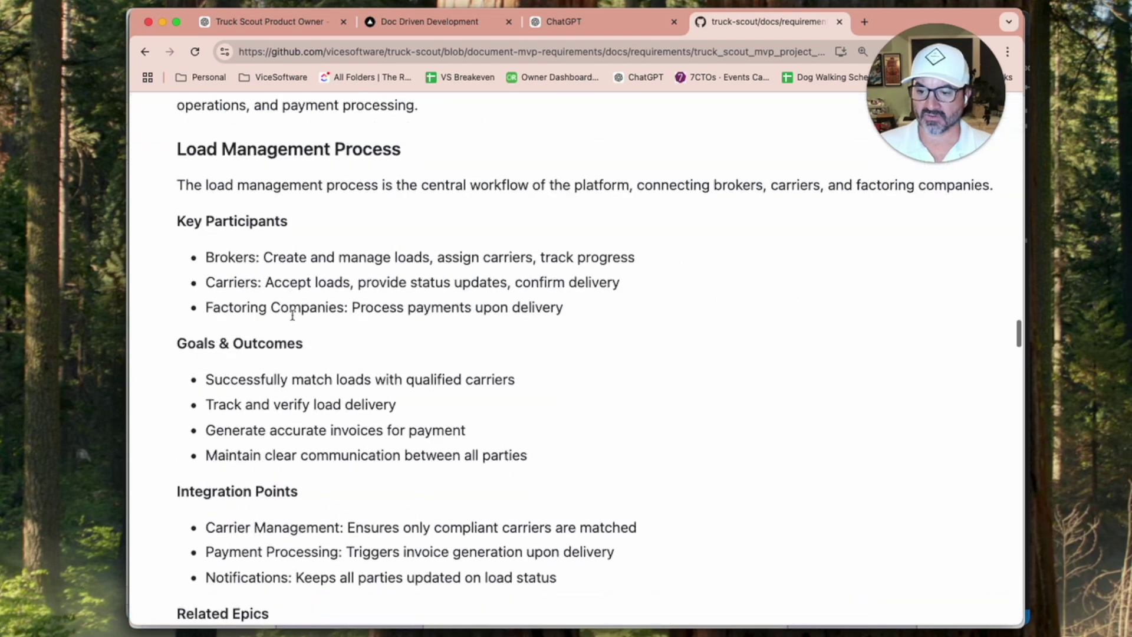
scroll(292, 320, down, 4)
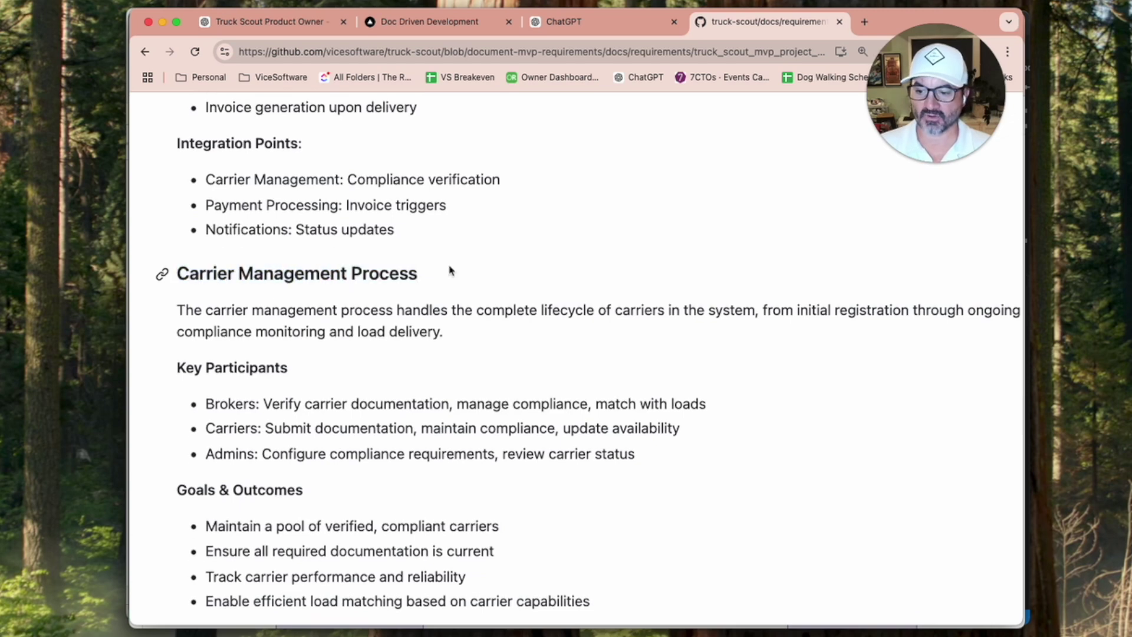
scroll(449, 271, down, 1)
scroll(347, 366, down, 3)
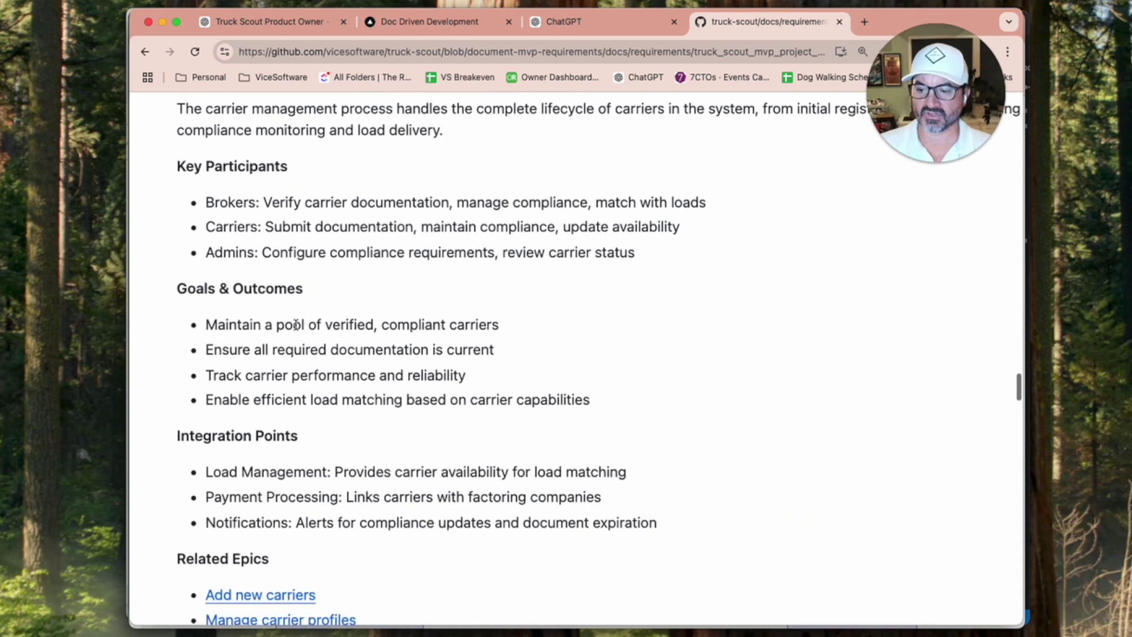
scroll(295, 325, down, 5)
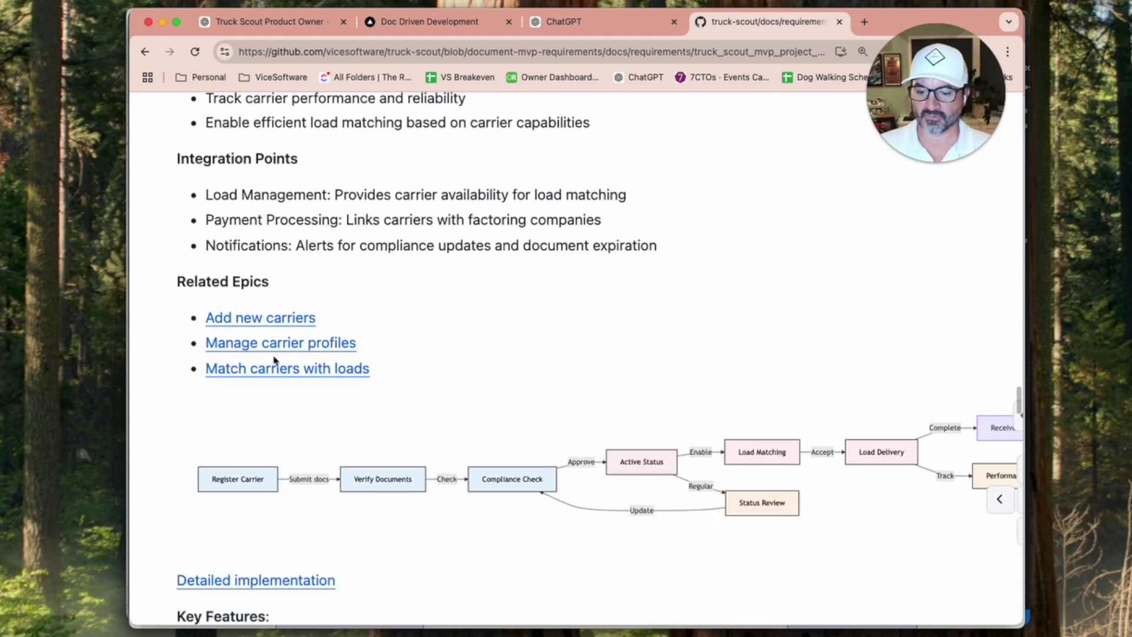
scroll(274, 359, down, 4)
scroll(629, 374, down, 5)
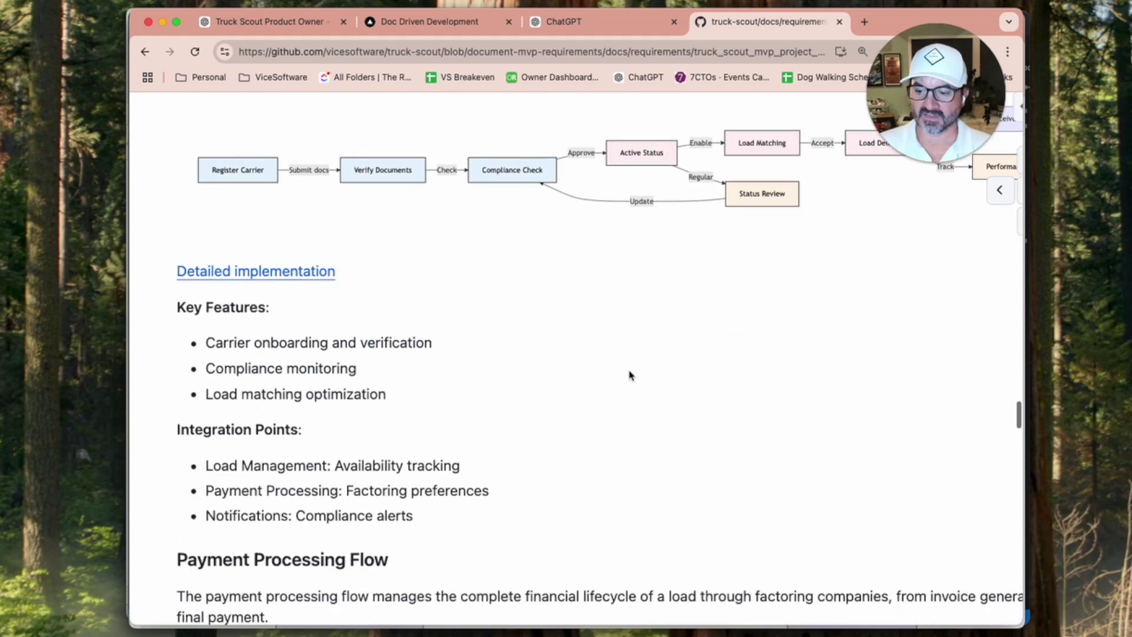
scroll(629, 374, down, 10)
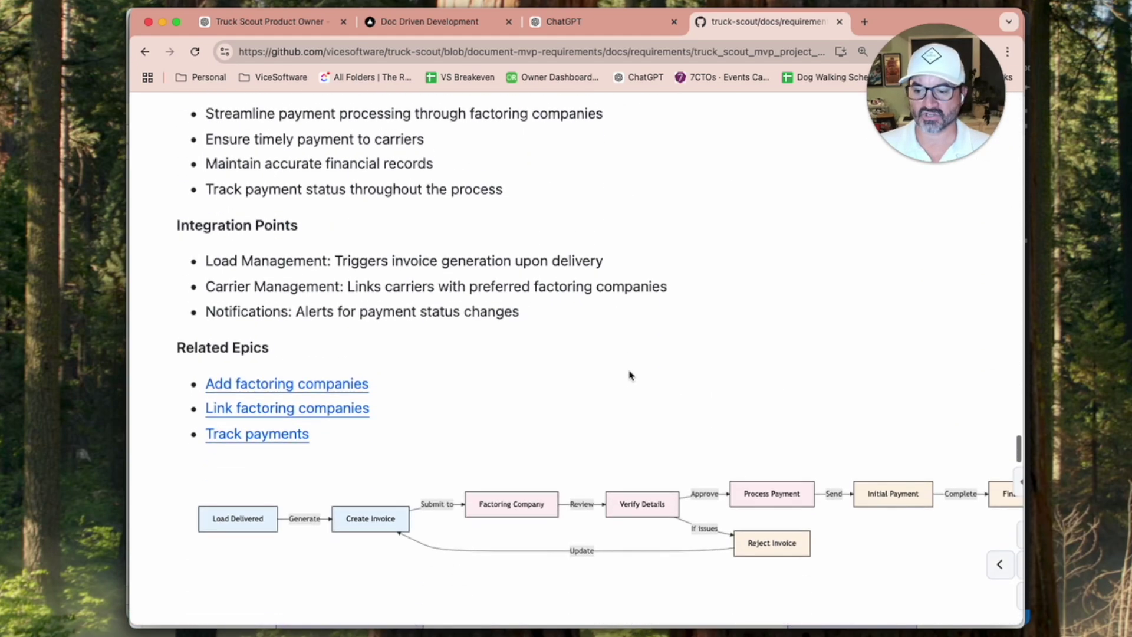
Return to Load Management Process and follow its 'Detailed implementation' link to loads/README.md
scroll(629, 373, up, 5)
scroll(630, 374, up, 4)
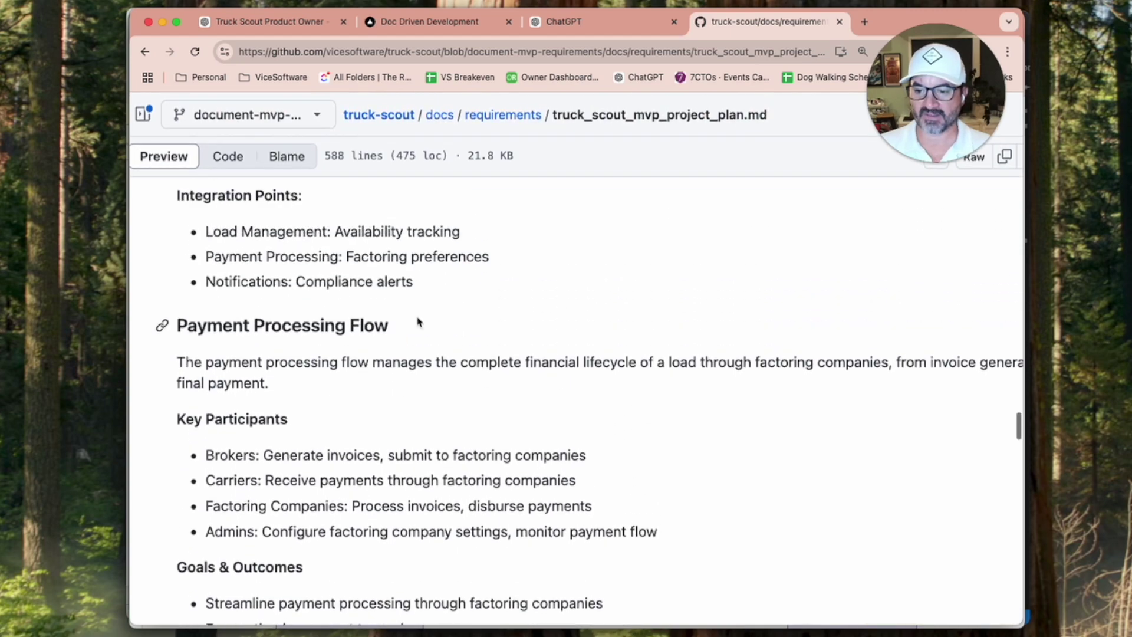
scroll(419, 321, up, 15)
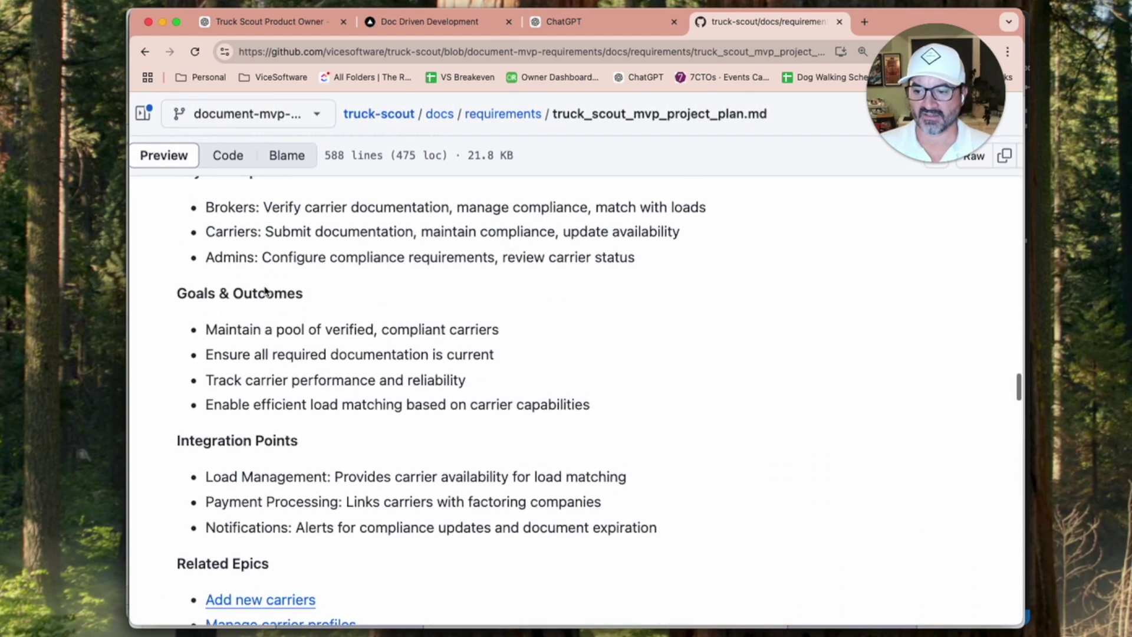
scroll(277, 306, up, 5)
scroll(477, 365, up, 15)
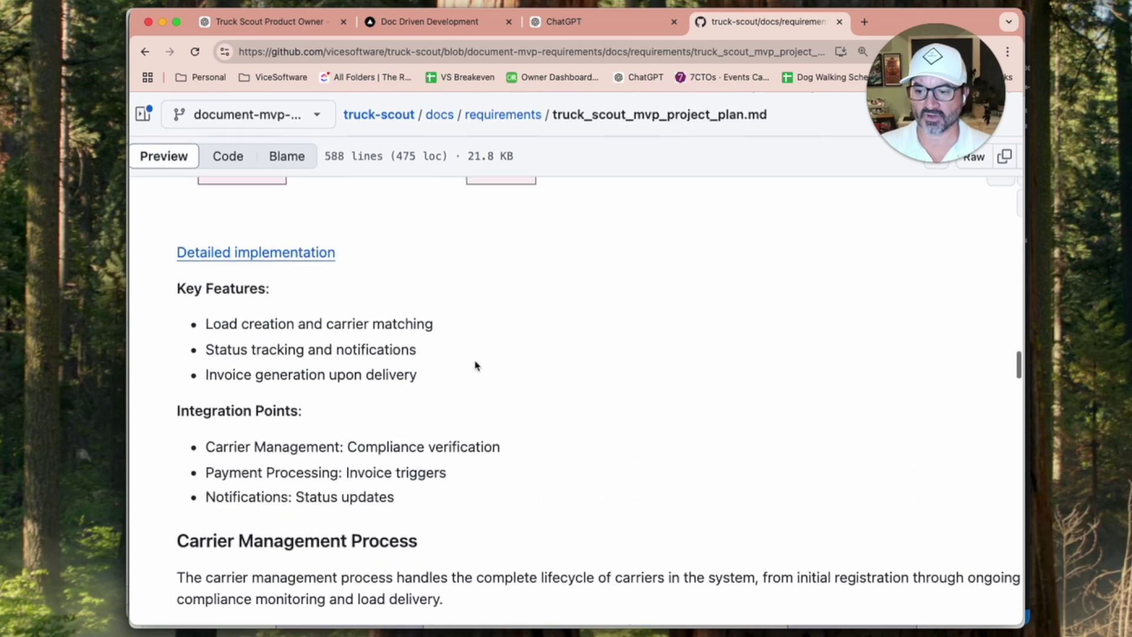
scroll(477, 365, up, 3)
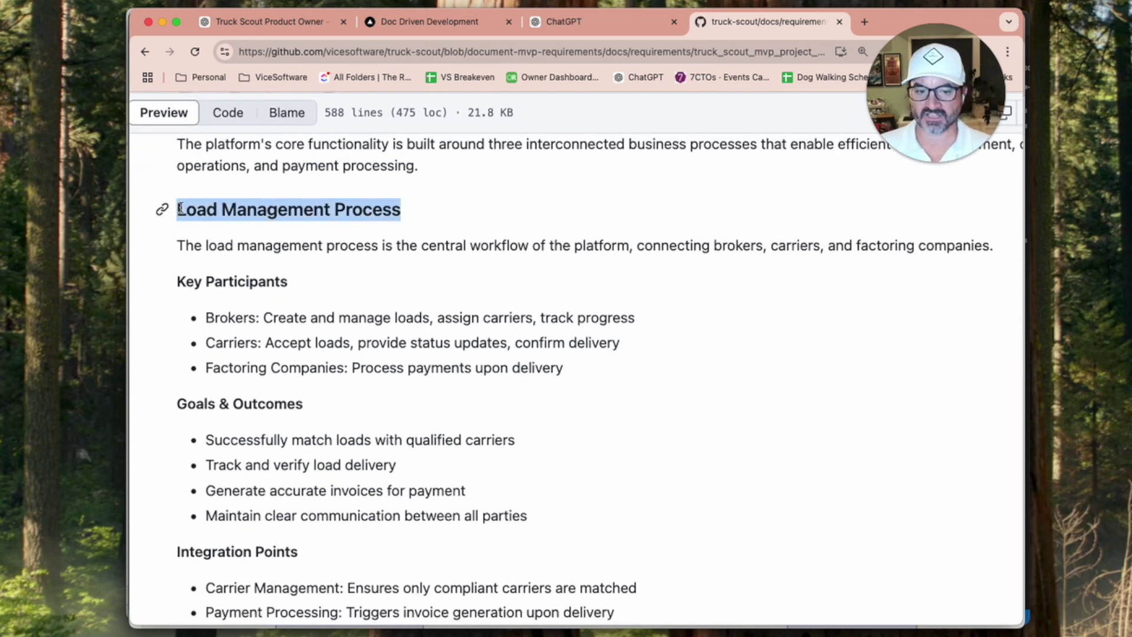
click(180, 209)
scroll(439, 299, down, 10)
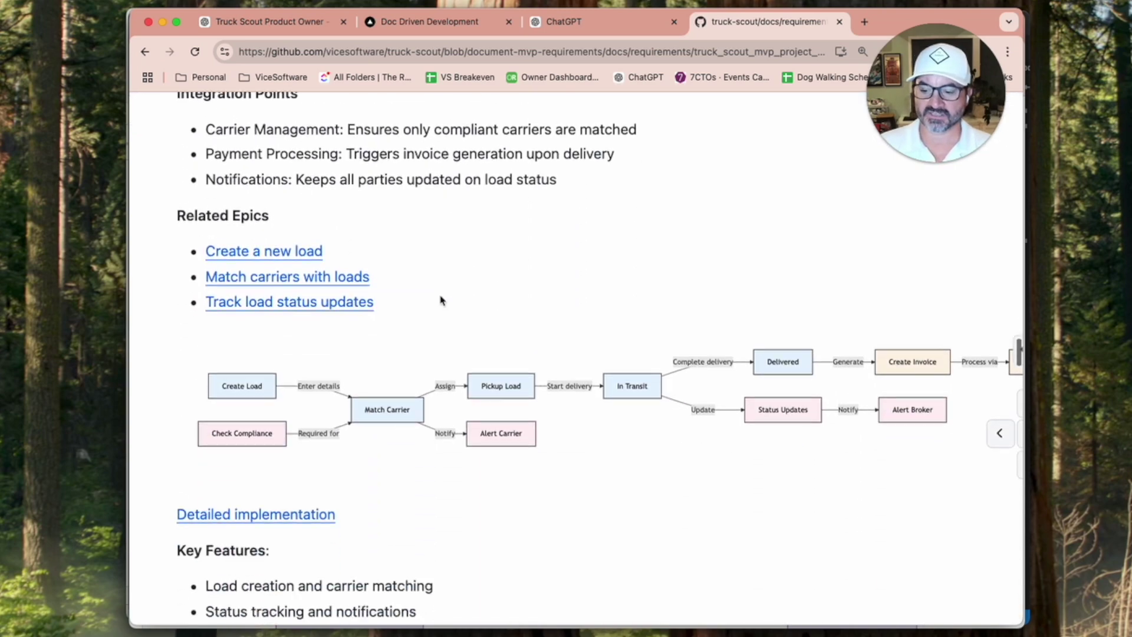
click(322, 480)
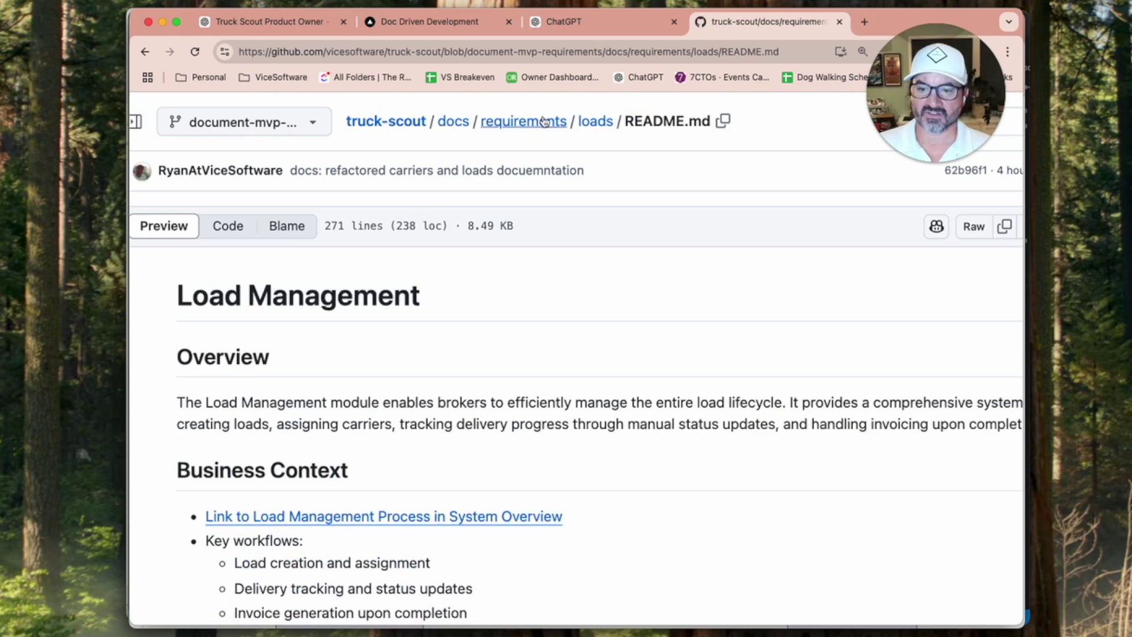
click(596, 121)
scroll(422, 424, down, 3)
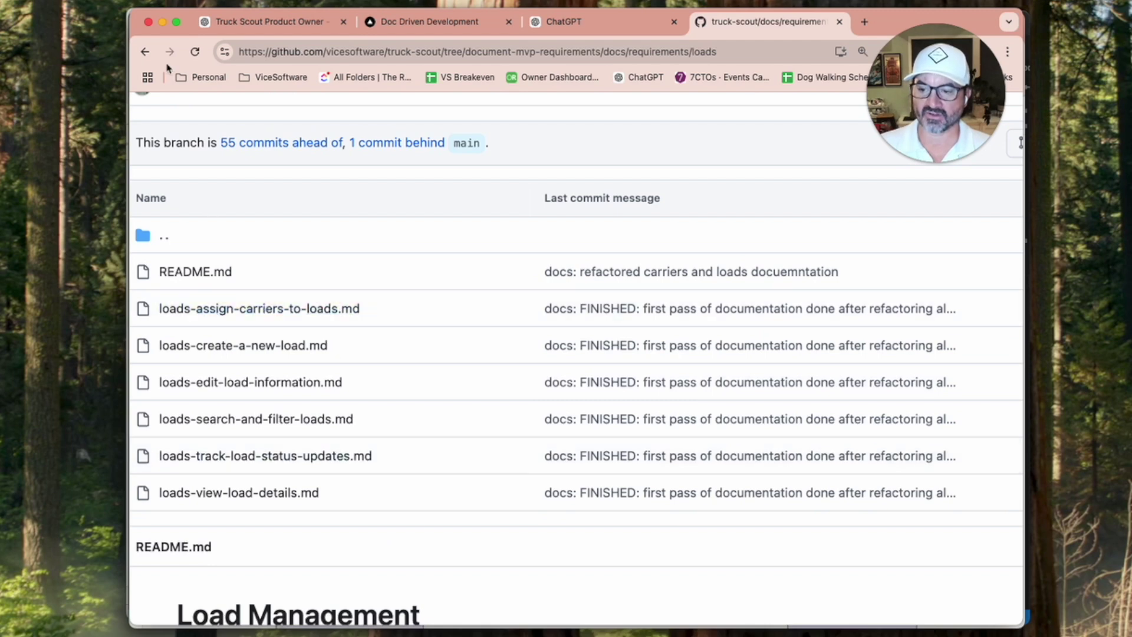
click(220, 272)
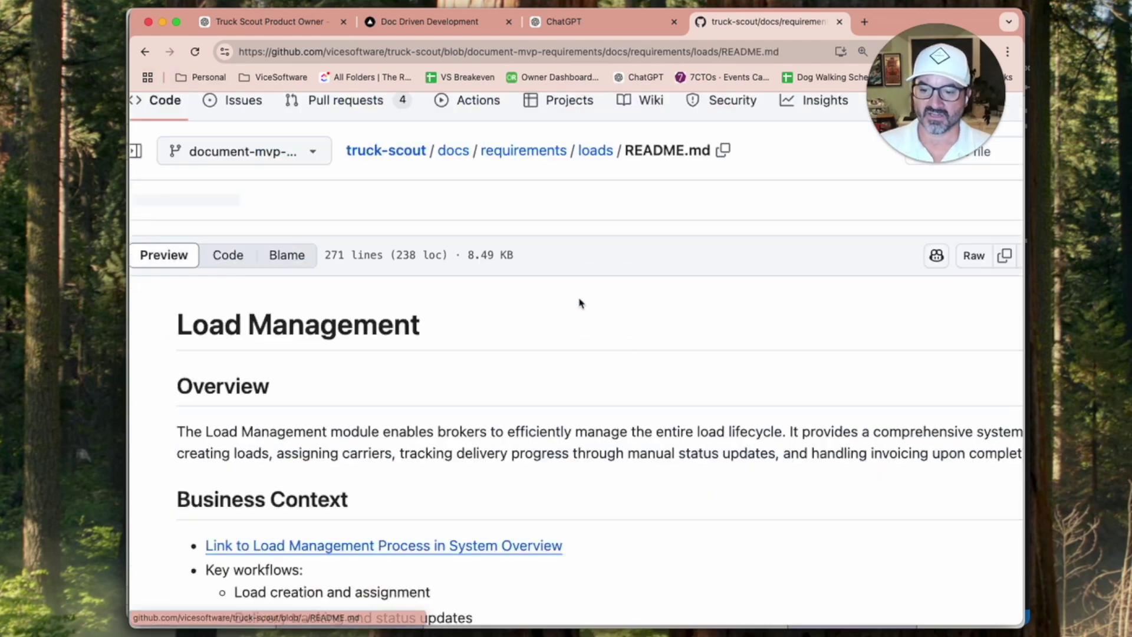
scroll(557, 432, down, 5)
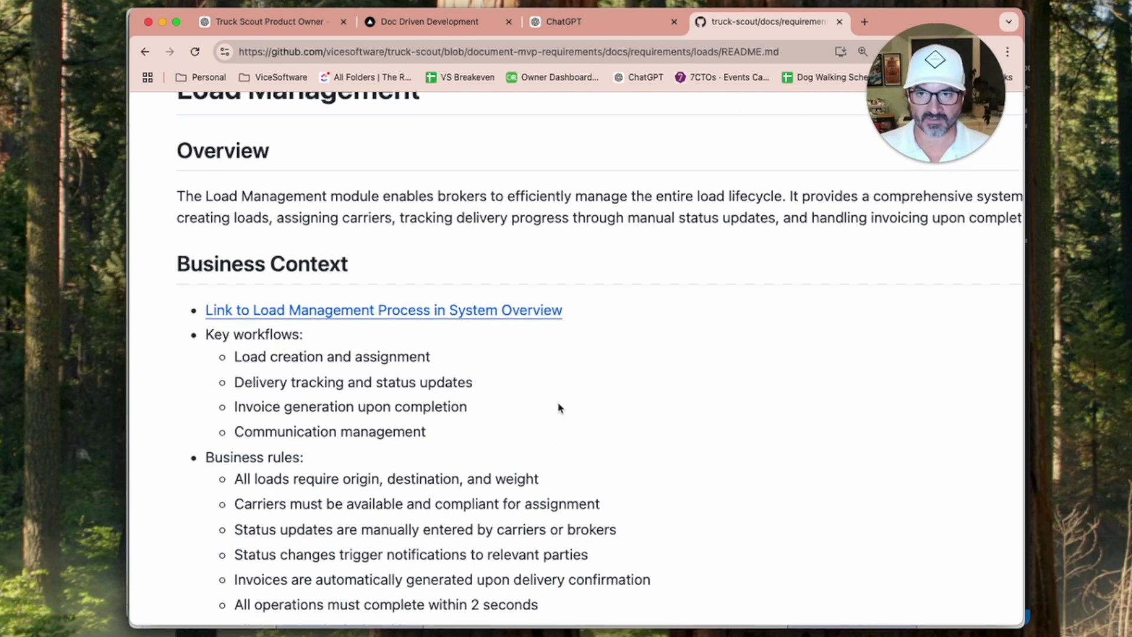
scroll(559, 408, down, 2)
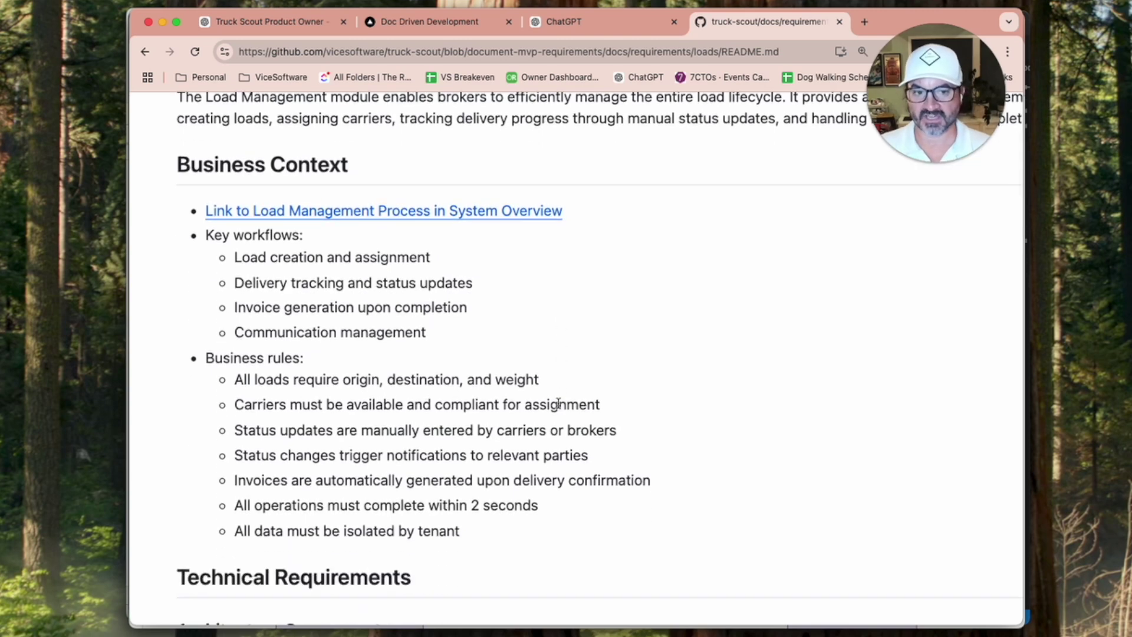
scroll(558, 404, down, 1)
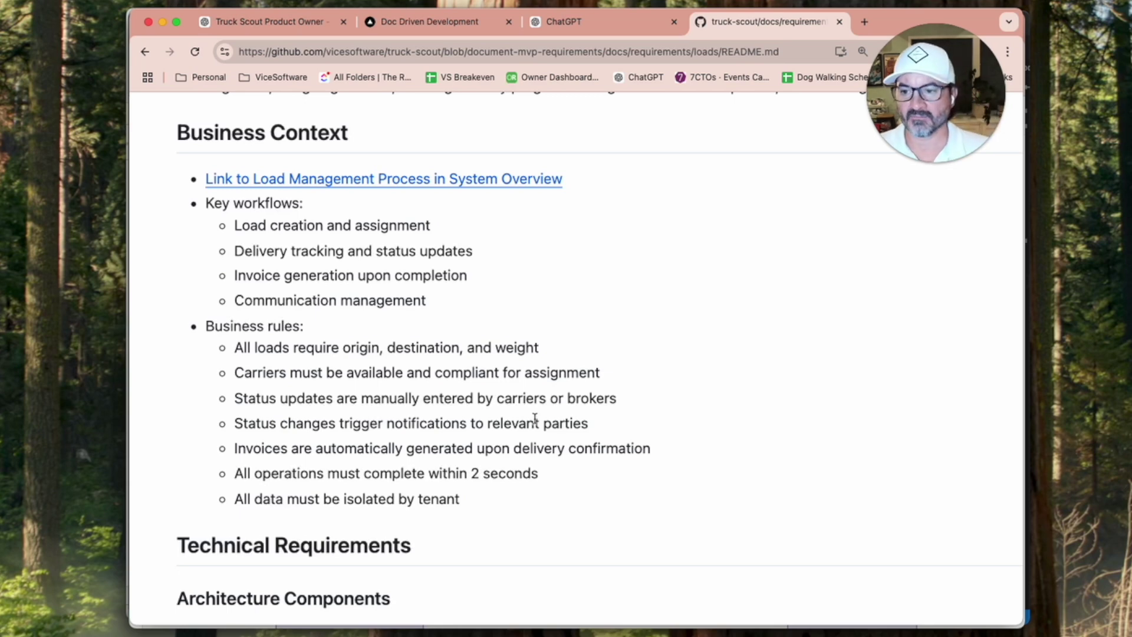
scroll(535, 418, up, 10)
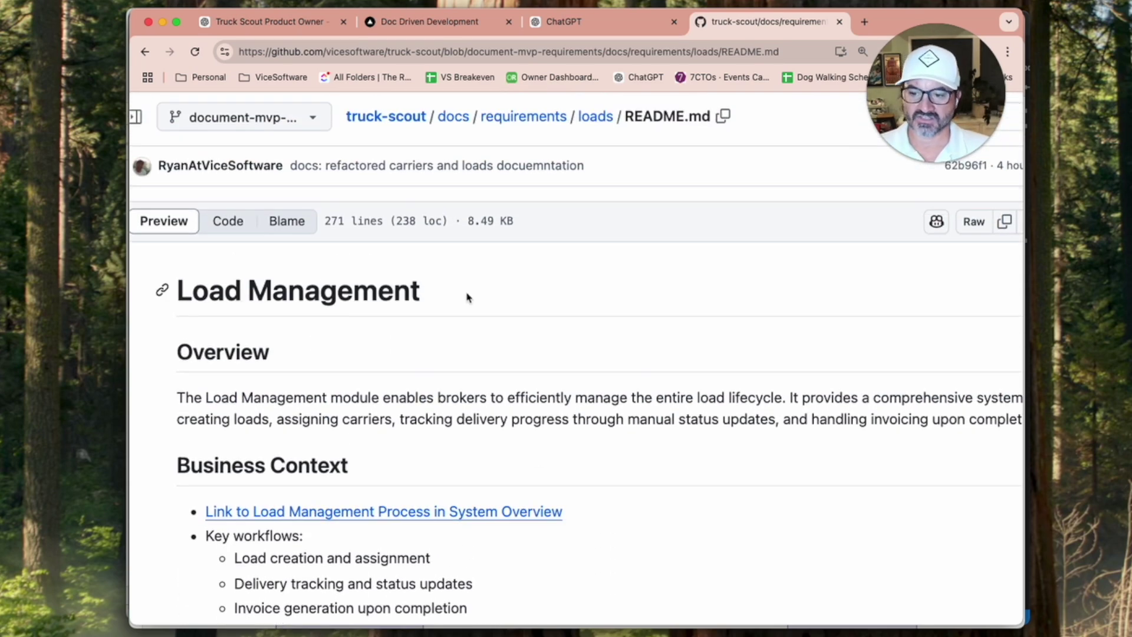
scroll(467, 297, down, 12)
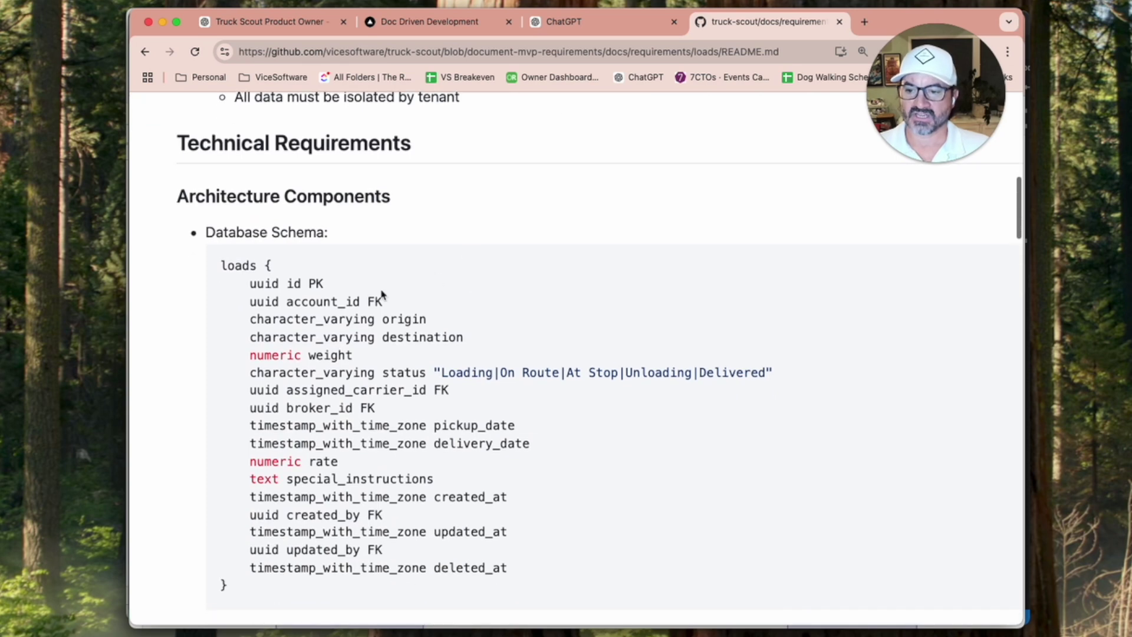
scroll(422, 374, down, 10)
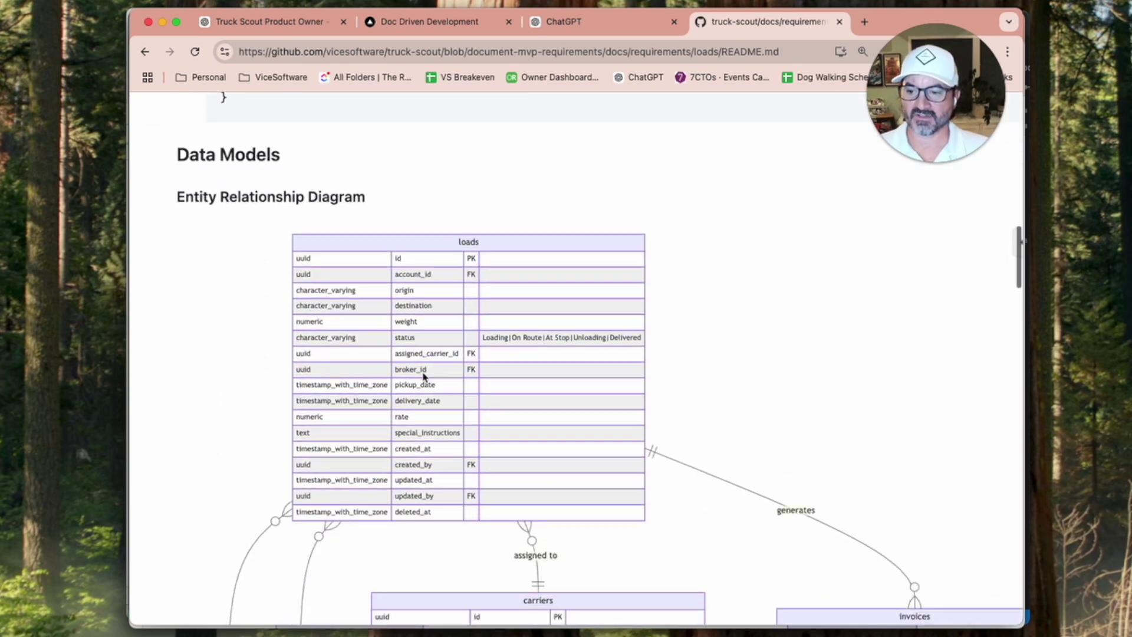
scroll(423, 376, down, 5)
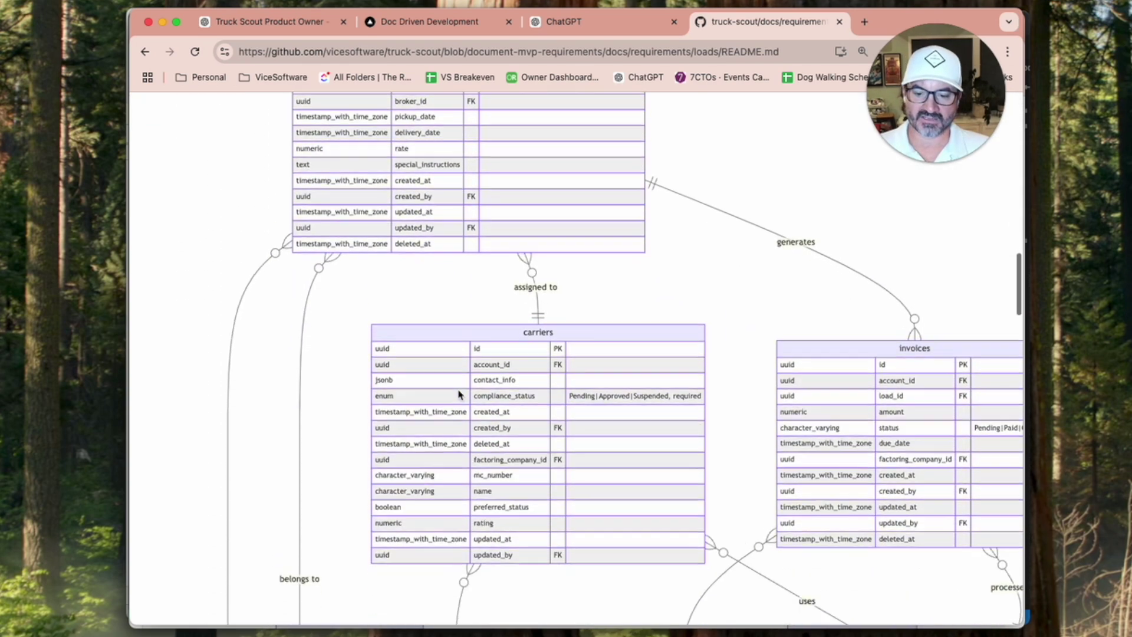
scroll(667, 389, down, 10)
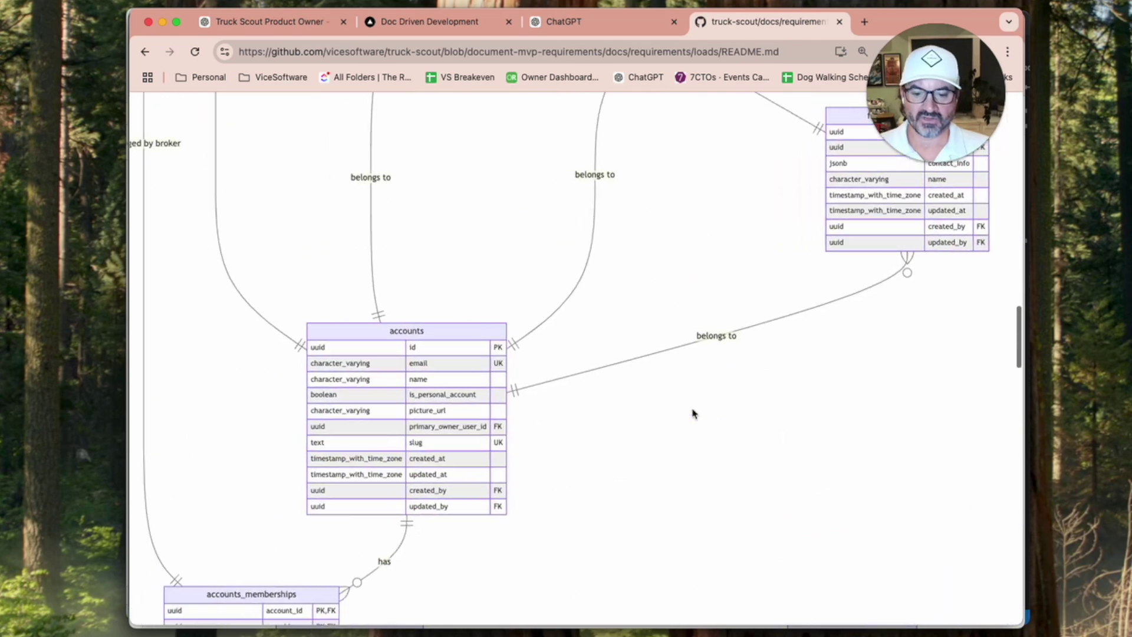
scroll(693, 413, up, 5)
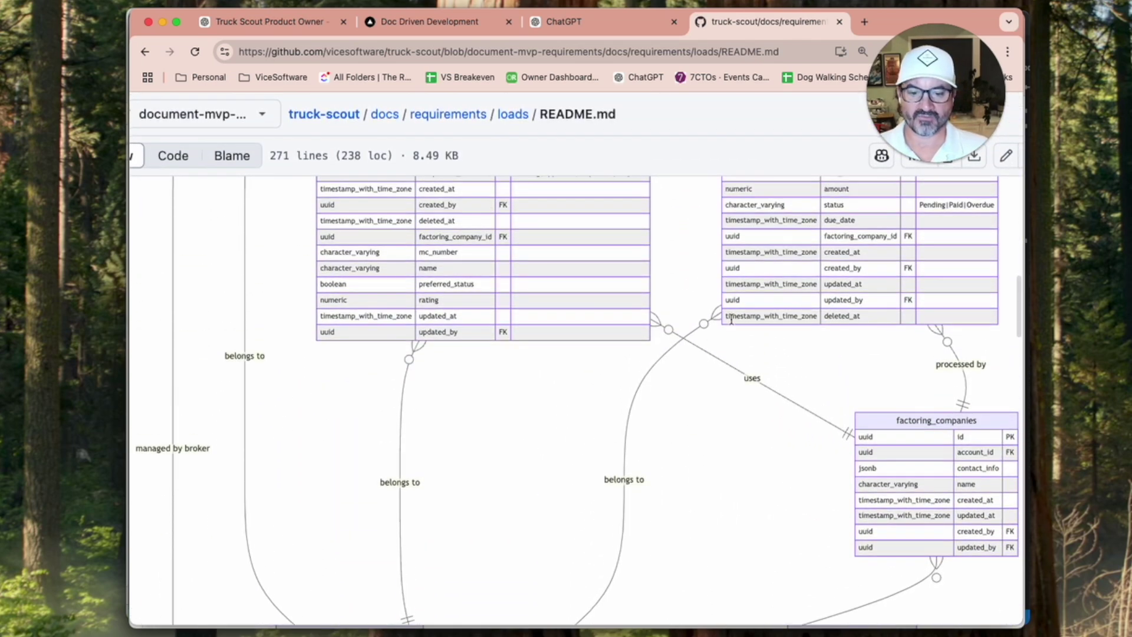
scroll(839, 432, down, 5)
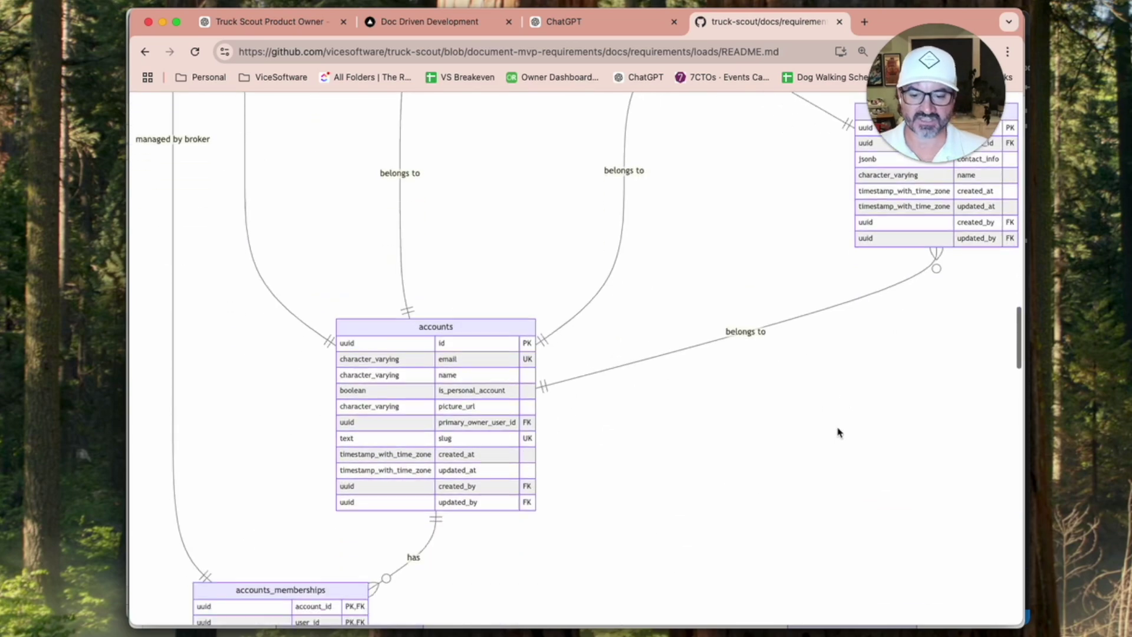
scroll(839, 432, down, 7)
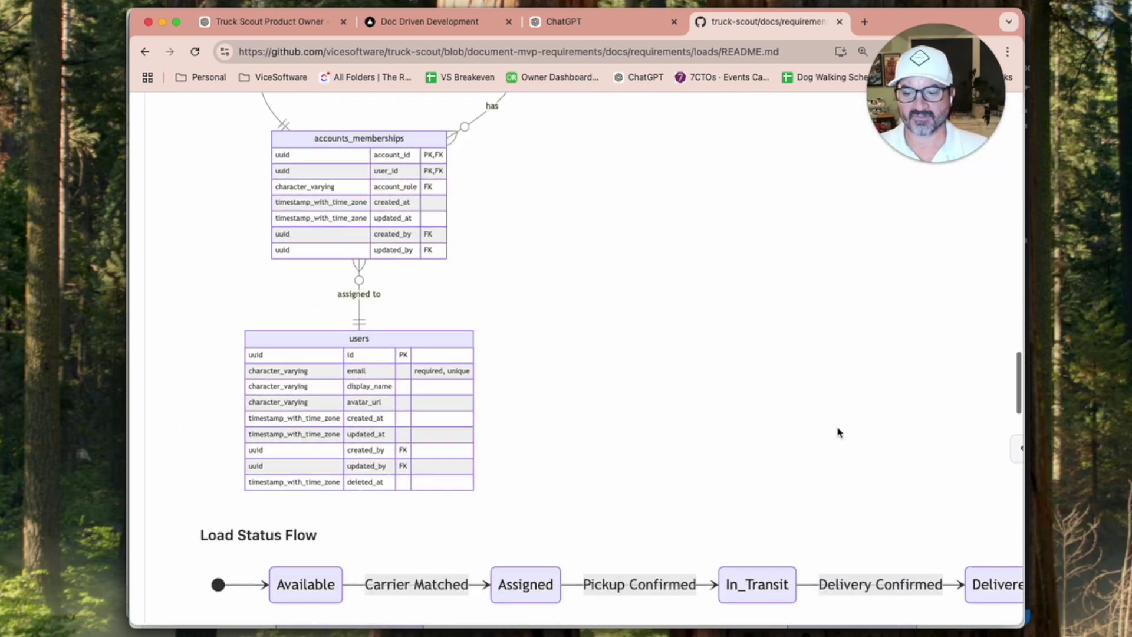
scroll(840, 432, up, 12)
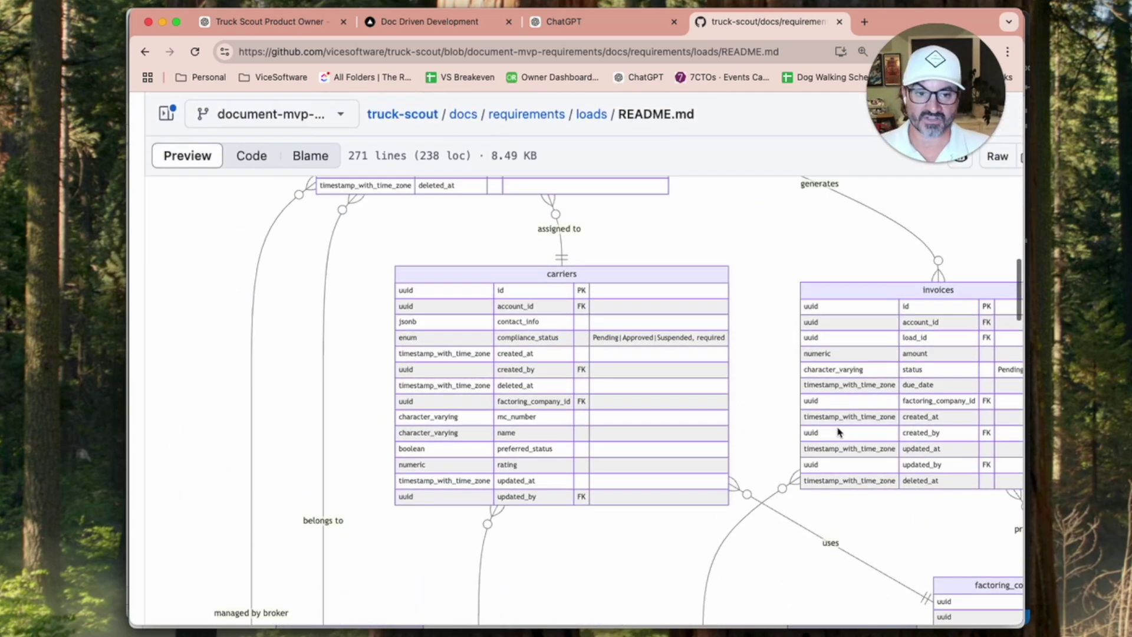
scroll(839, 432, up, 7)
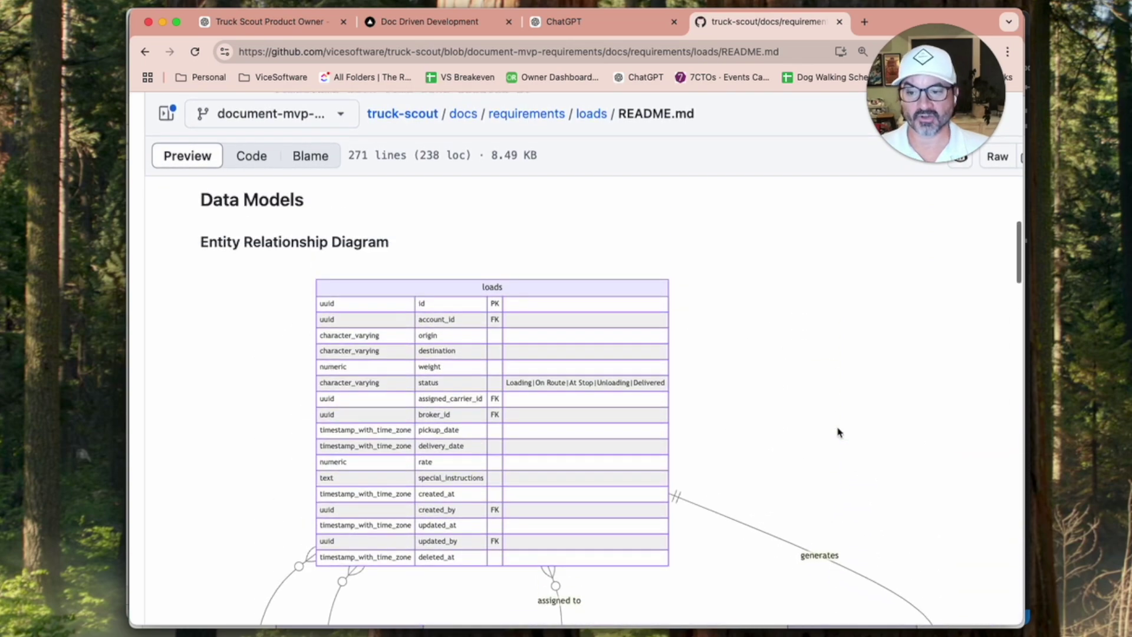
scroll(839, 432, down, 20)
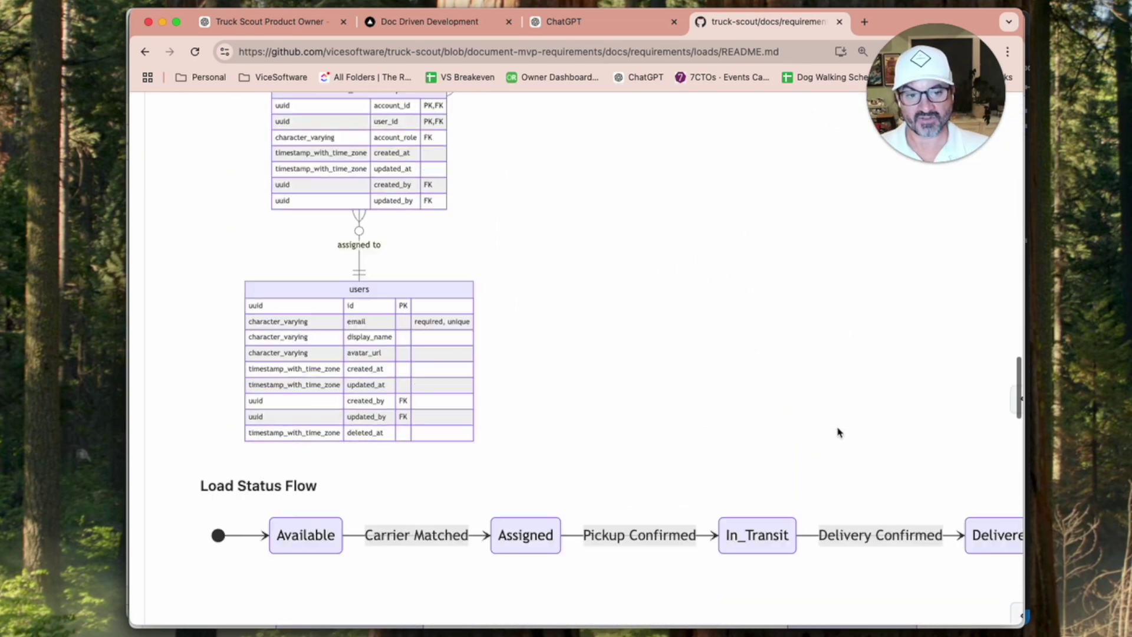
scroll(839, 432, down, 3)
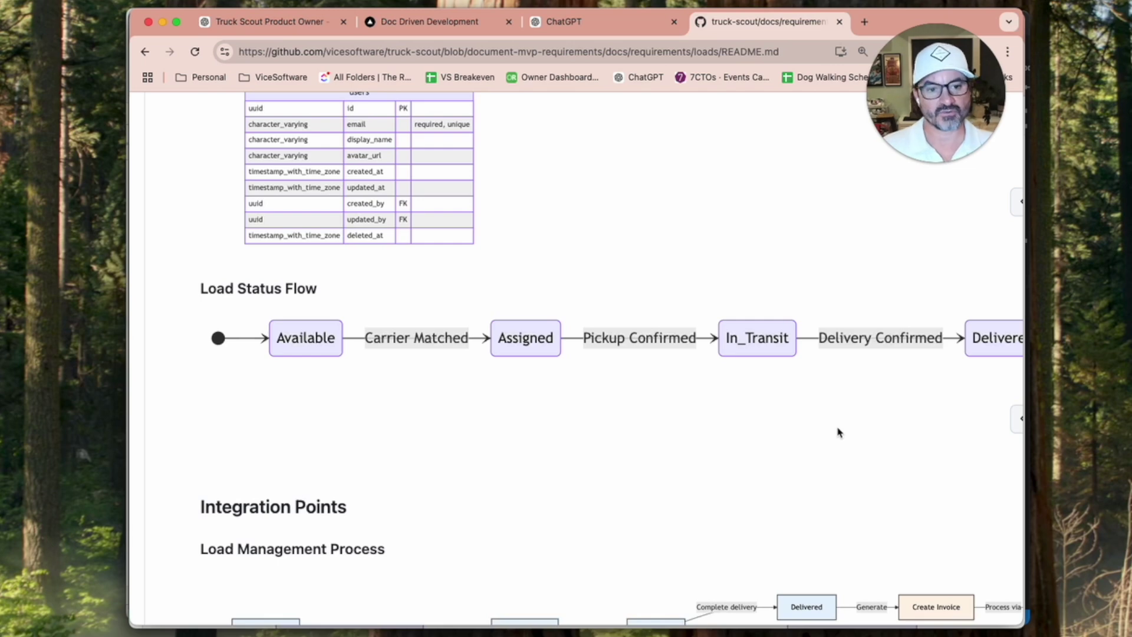
scroll(840, 464, right, 5)
scroll(840, 464, left, 5)
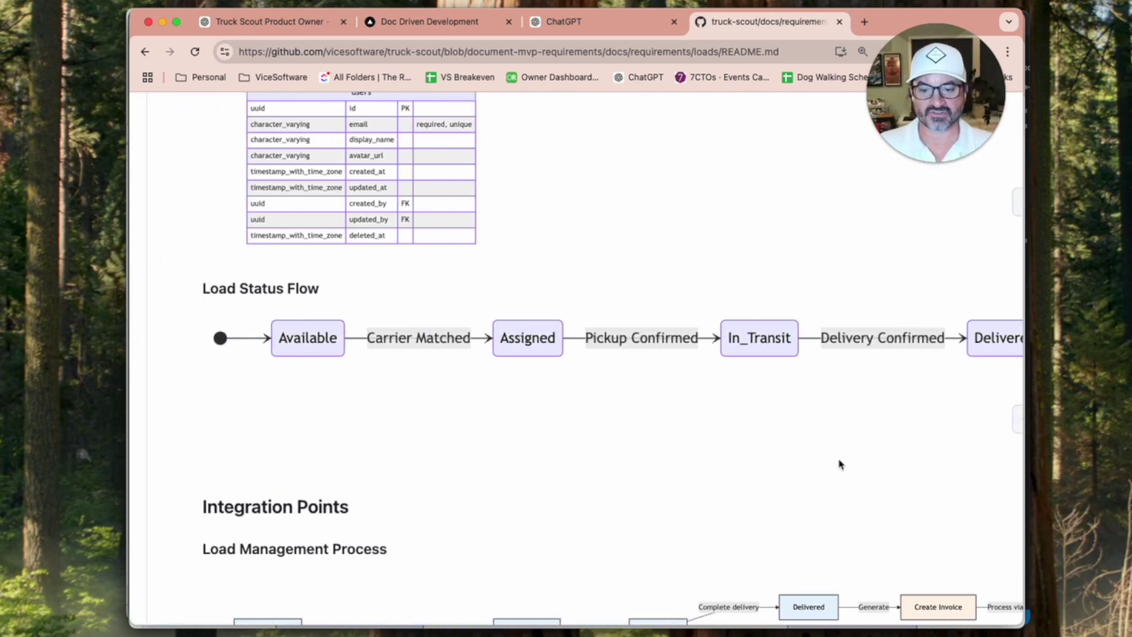
scroll(840, 464, down, 4)
scroll(840, 464, down, 5)
scroll(840, 464, up, 6)
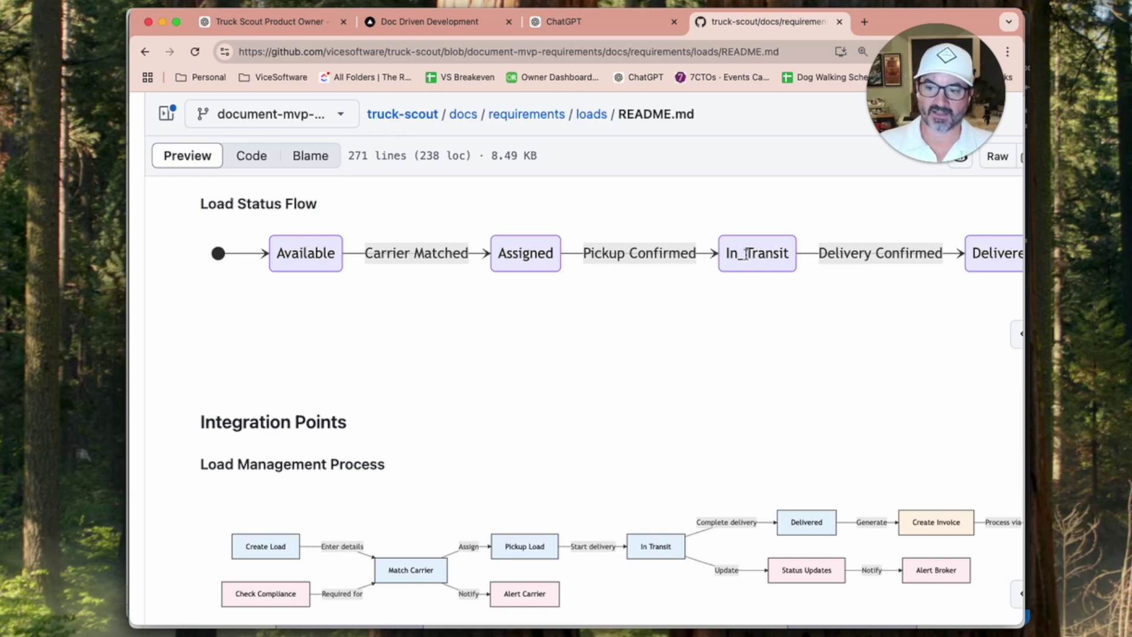
scroll(564, 412, down, 5)
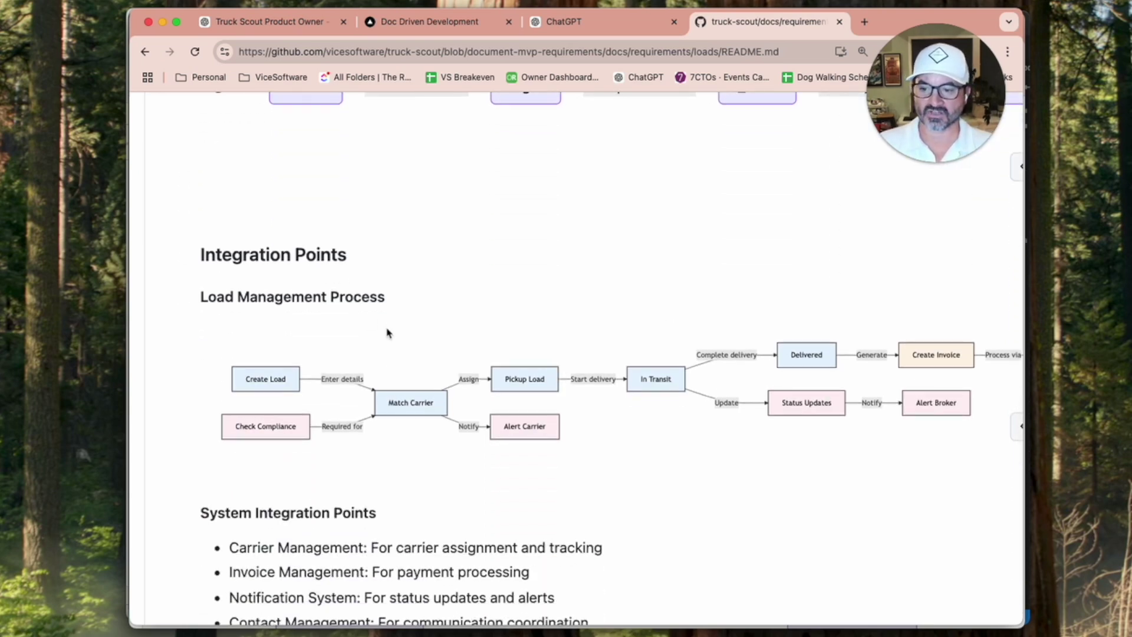
scroll(829, 384, down, 2)
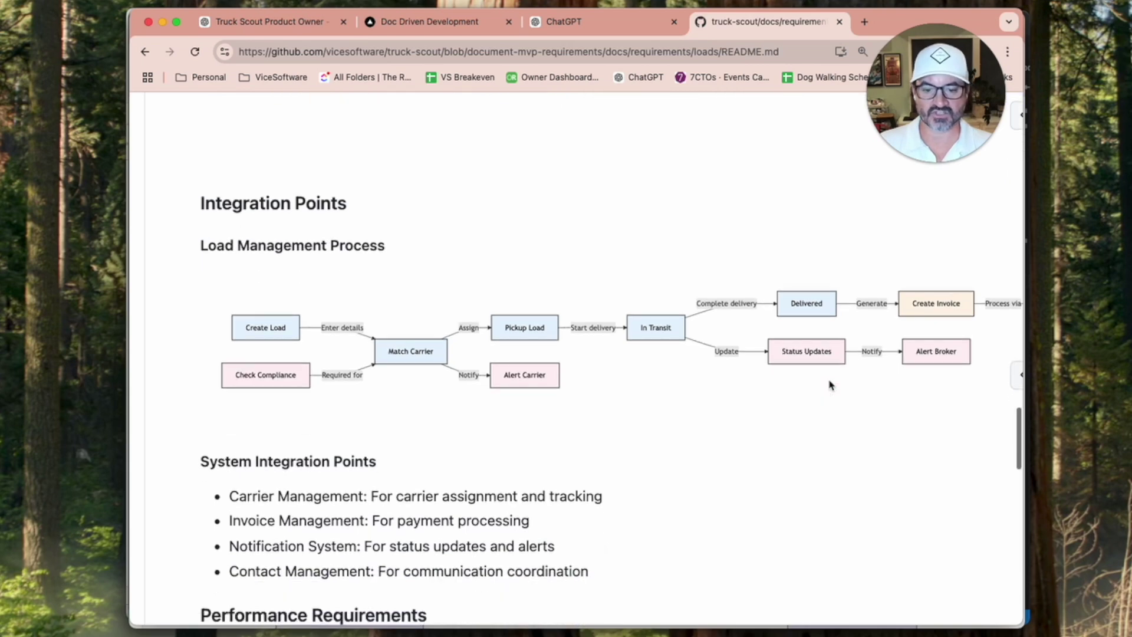
scroll(764, 413, down, 3)
scroll(764, 413, down, 15)
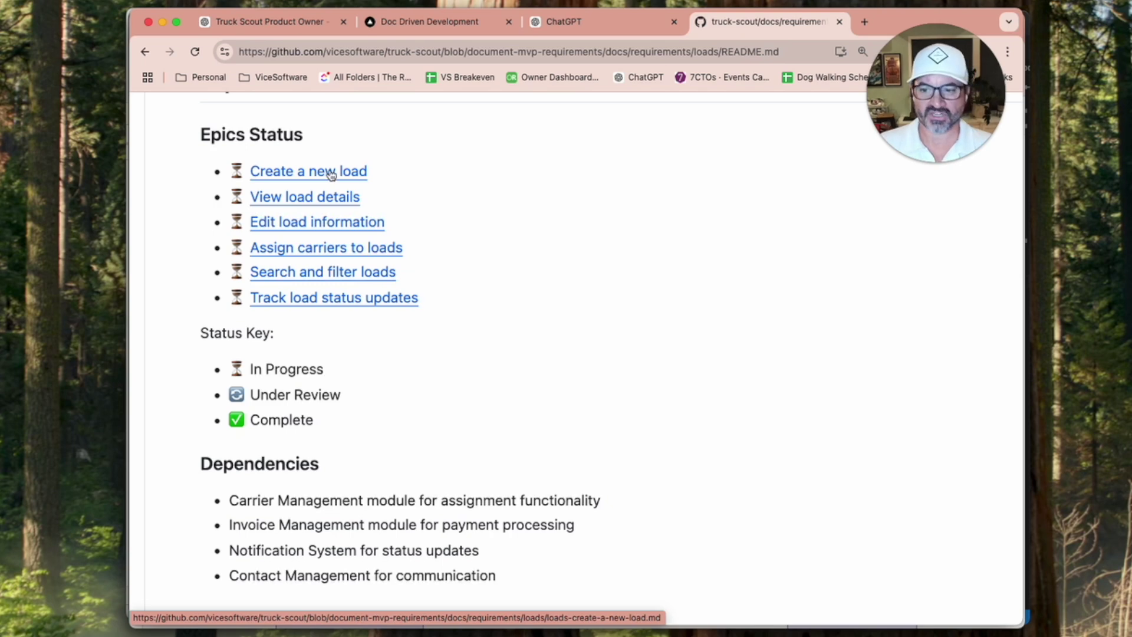
click(332, 172)
scroll(764, 455, down, 3)
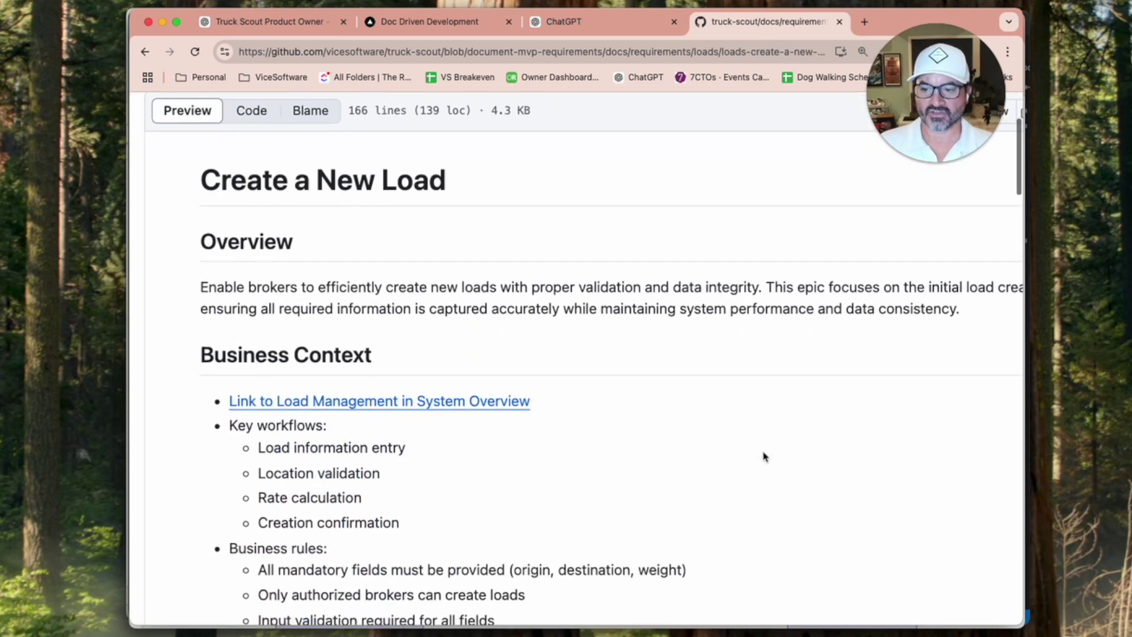
scroll(763, 455, down, 5)
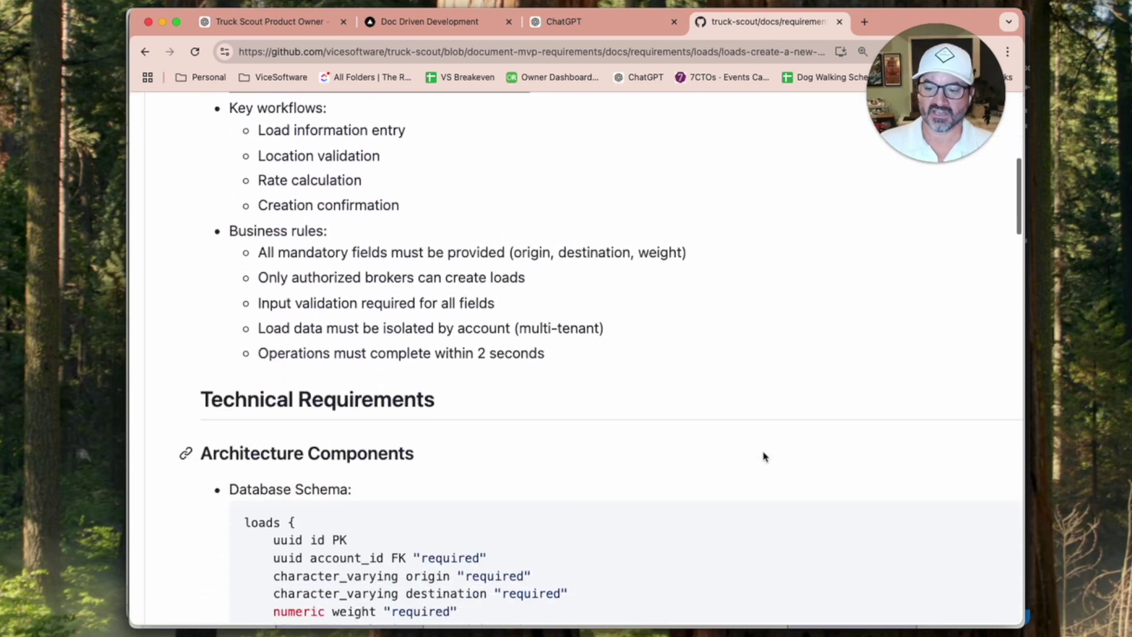
scroll(763, 455, down, 10)
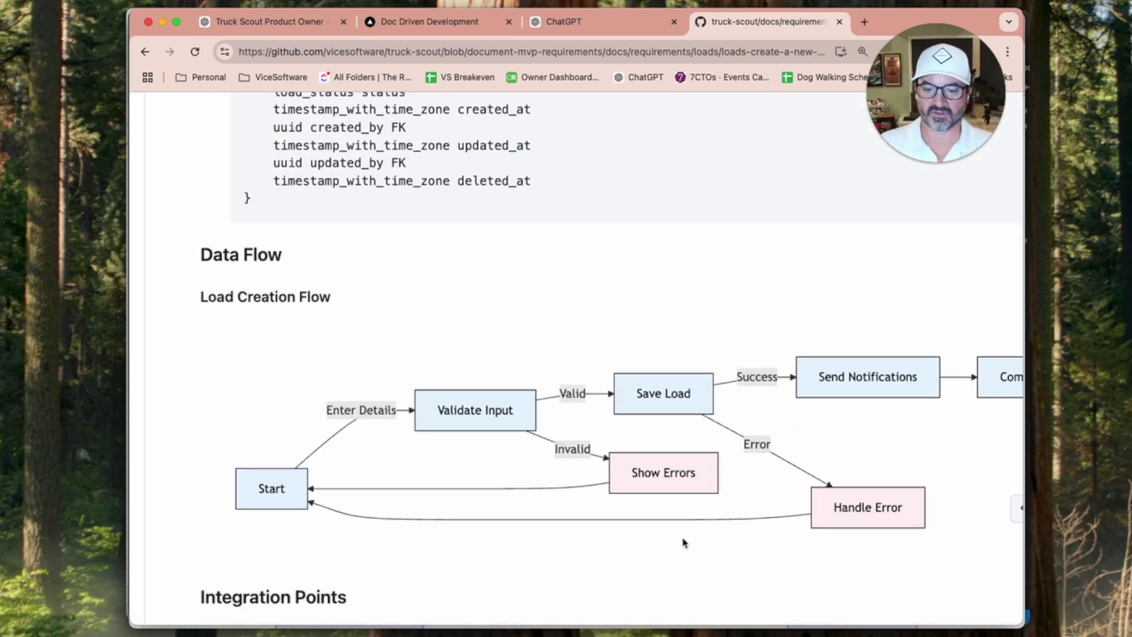
scroll(693, 455, down, 2)
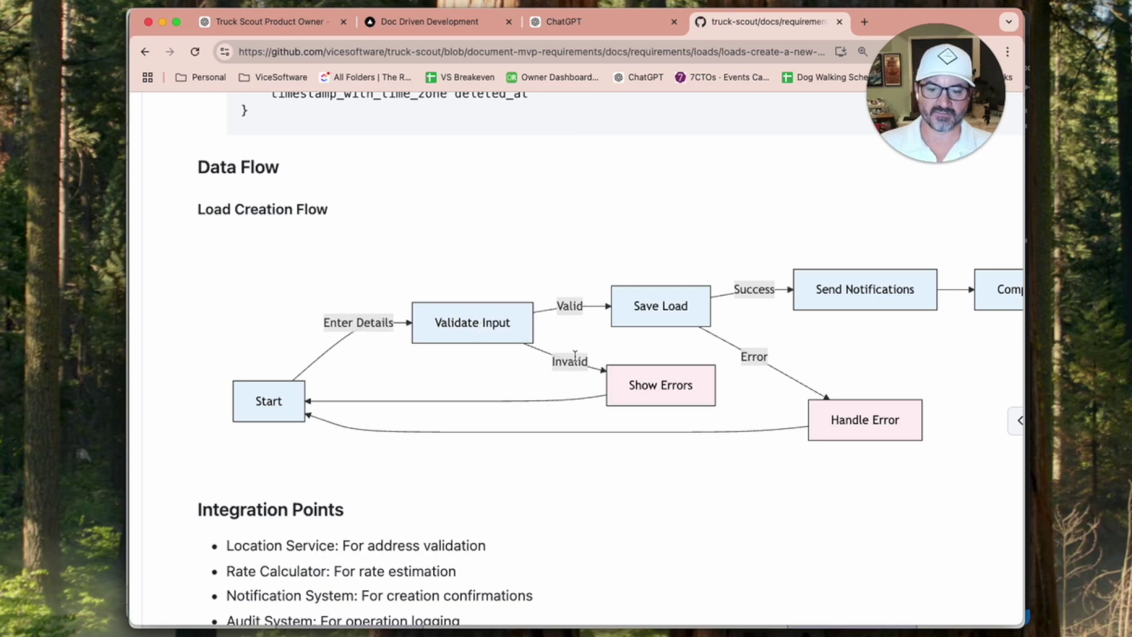
scroll(714, 402, right, 3)
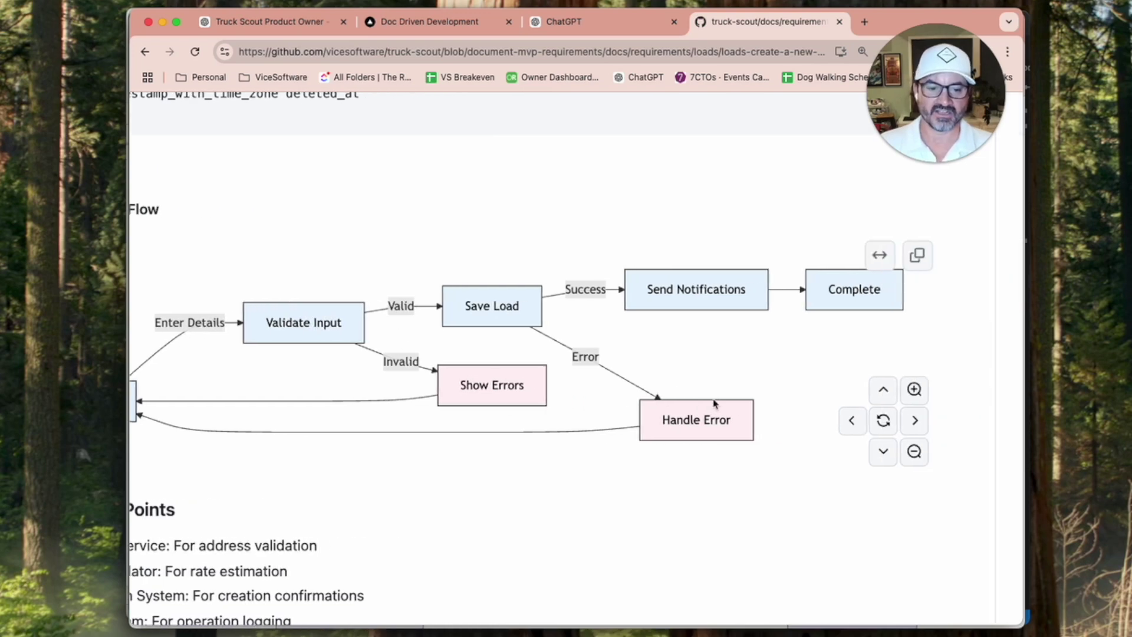
scroll(781, 384, left, 3)
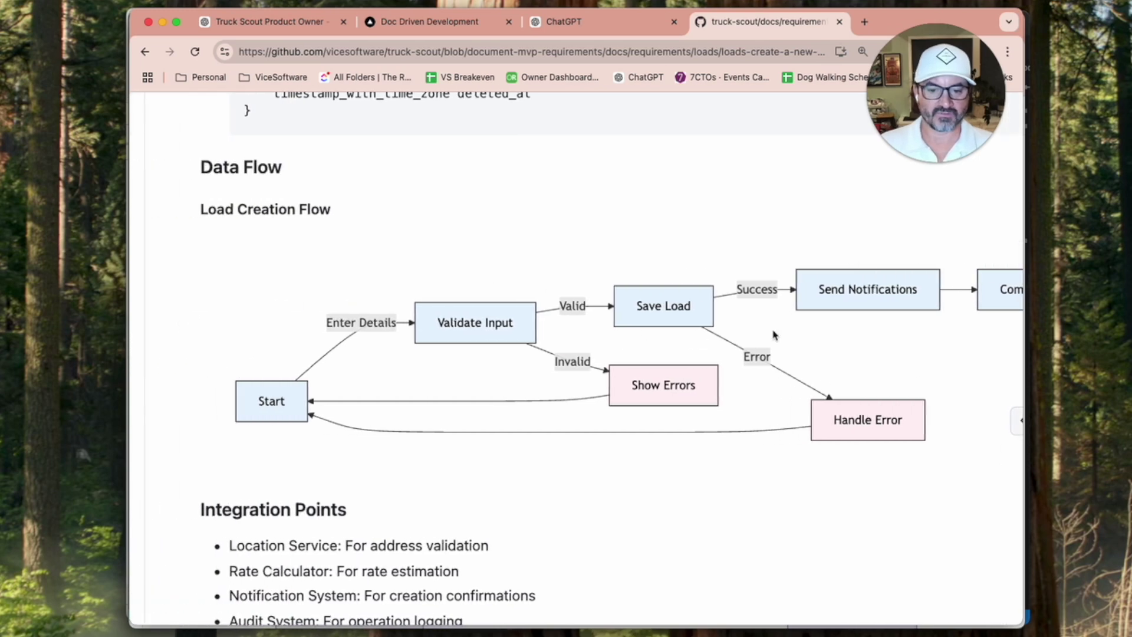
scroll(675, 405, down, 5)
scroll(675, 405, down, 10)
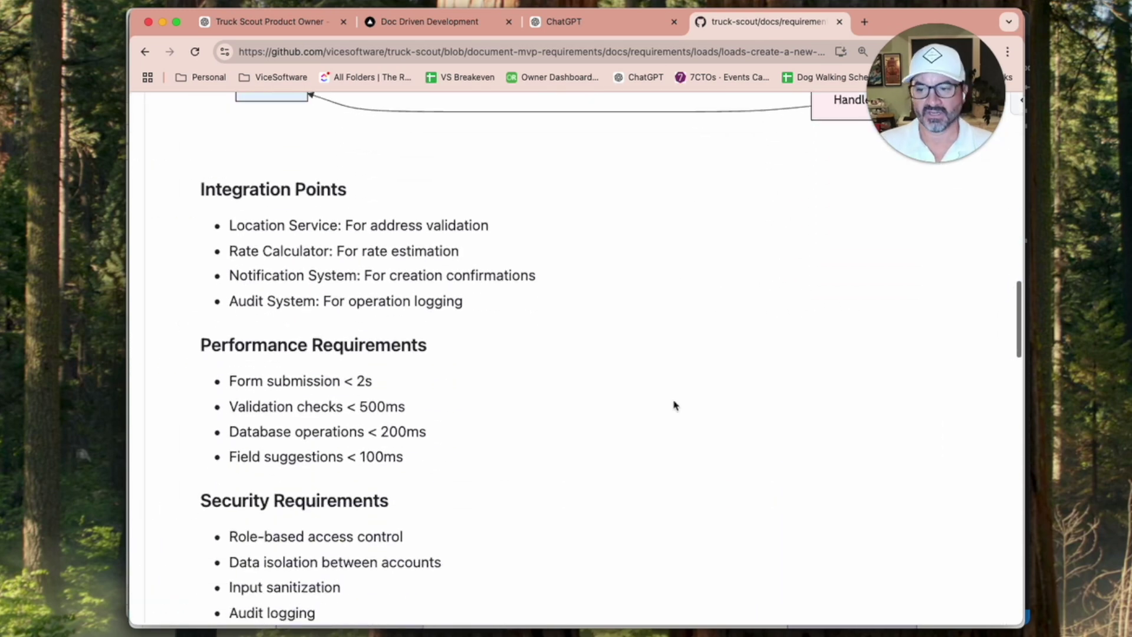
scroll(675, 405, down, 8)
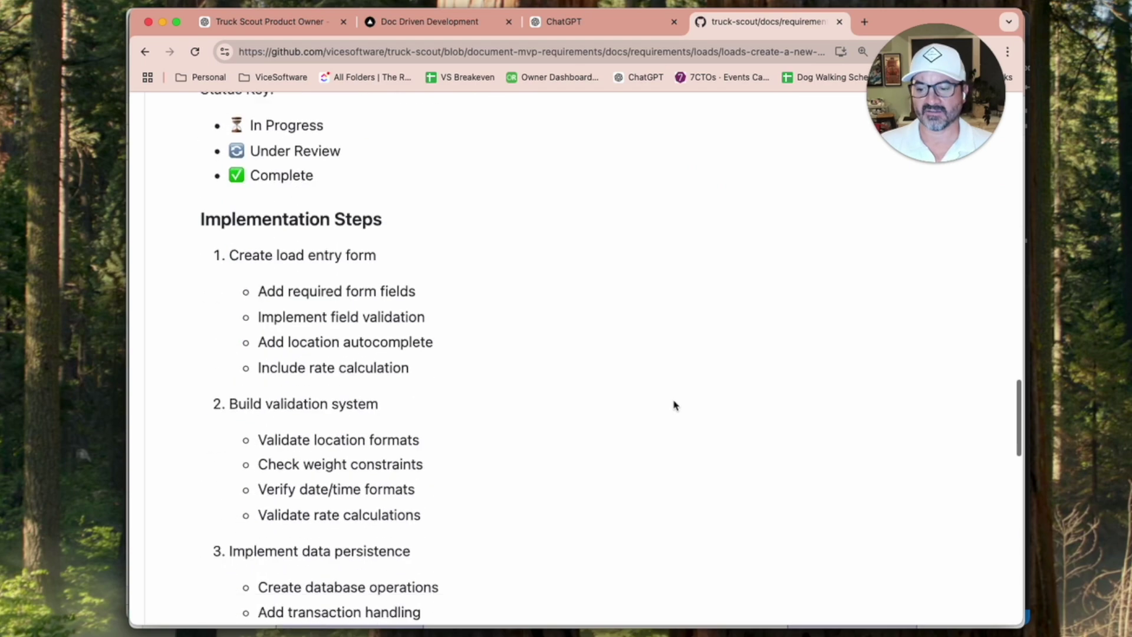
scroll(316, 547, down, 12)
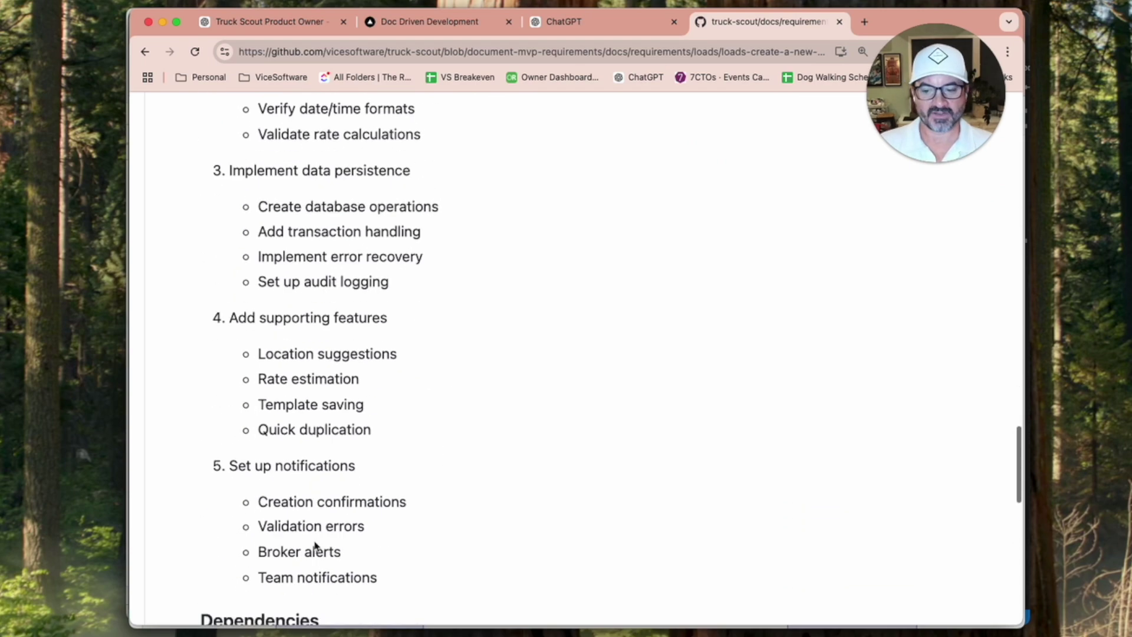
scroll(293, 418, down, 12)
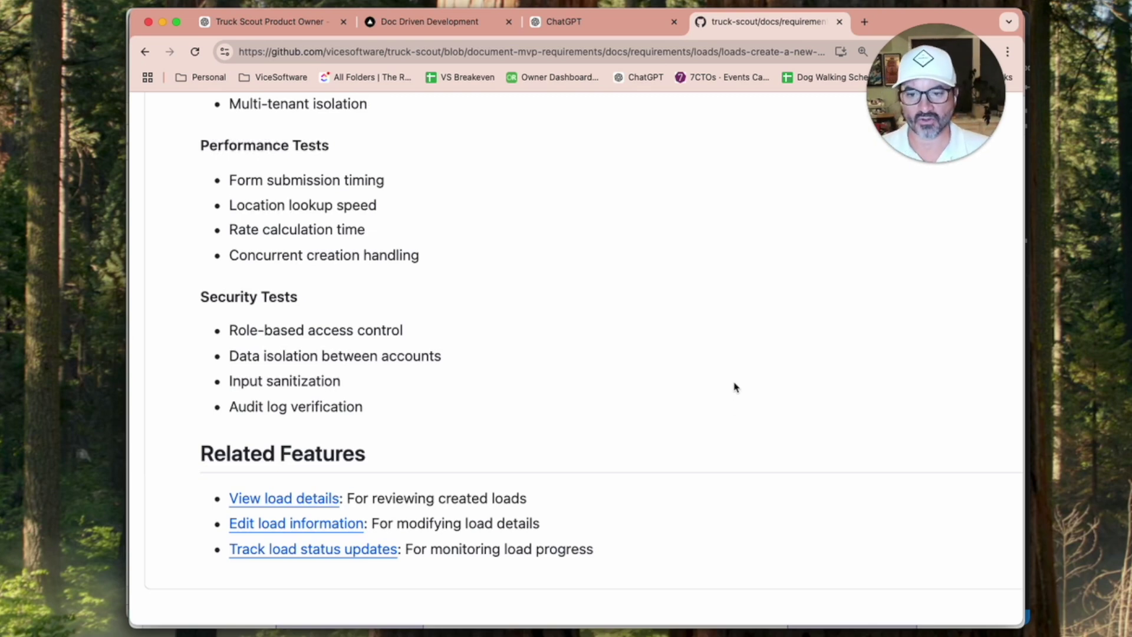
scroll(736, 401, up, 20)
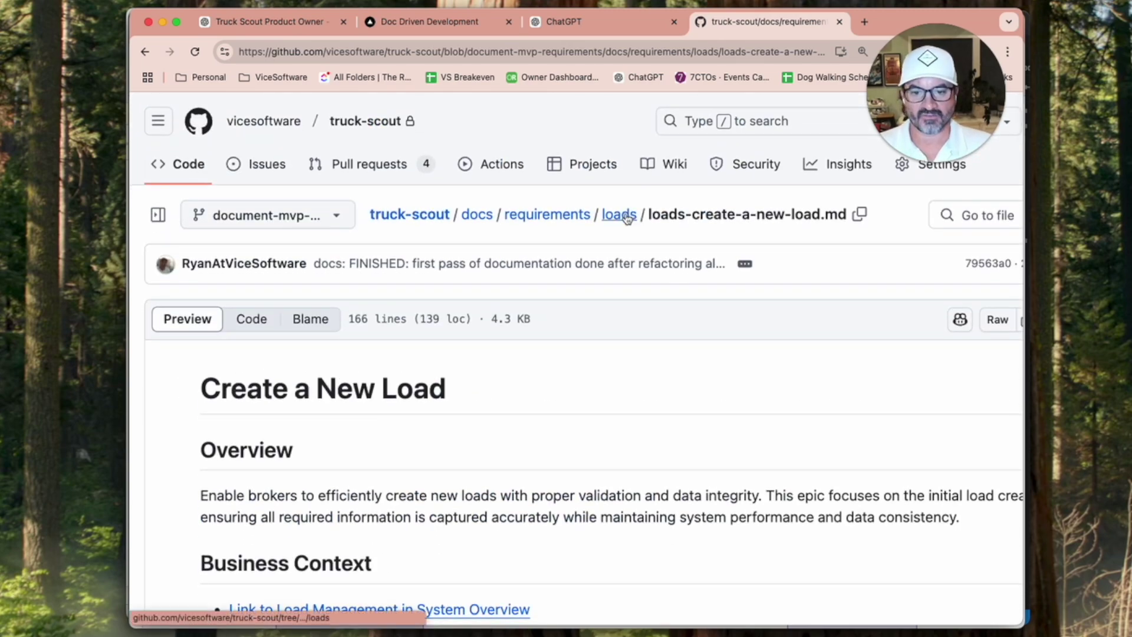
Navigate from the requirements folder listing into the carriers folder
click(545, 216)
scroll(553, 481, down, 5)
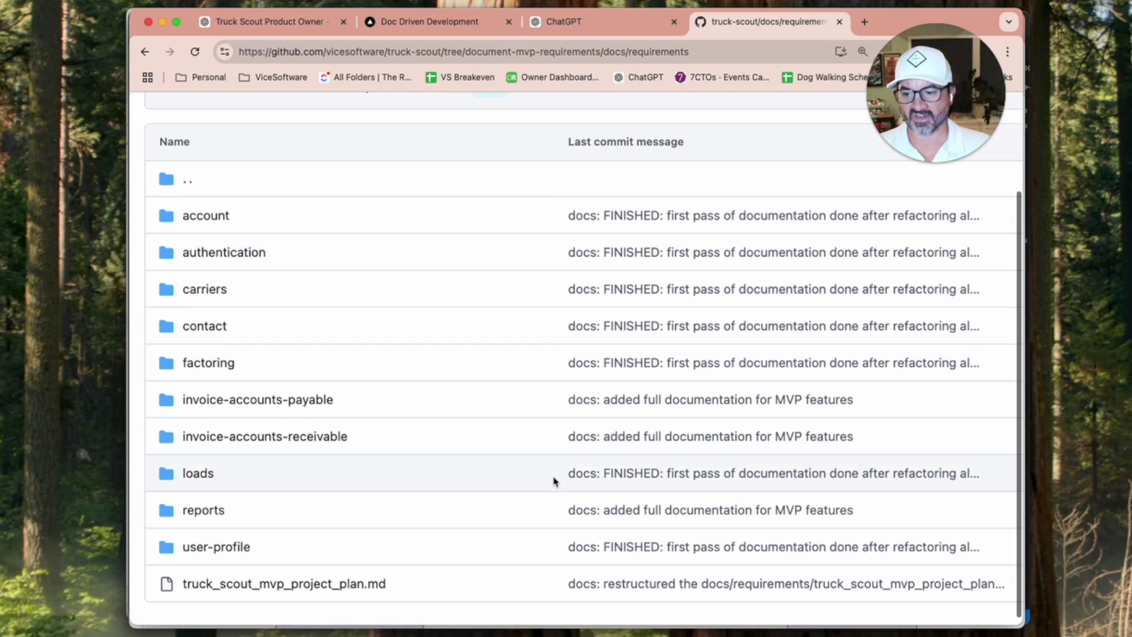
click(207, 290)
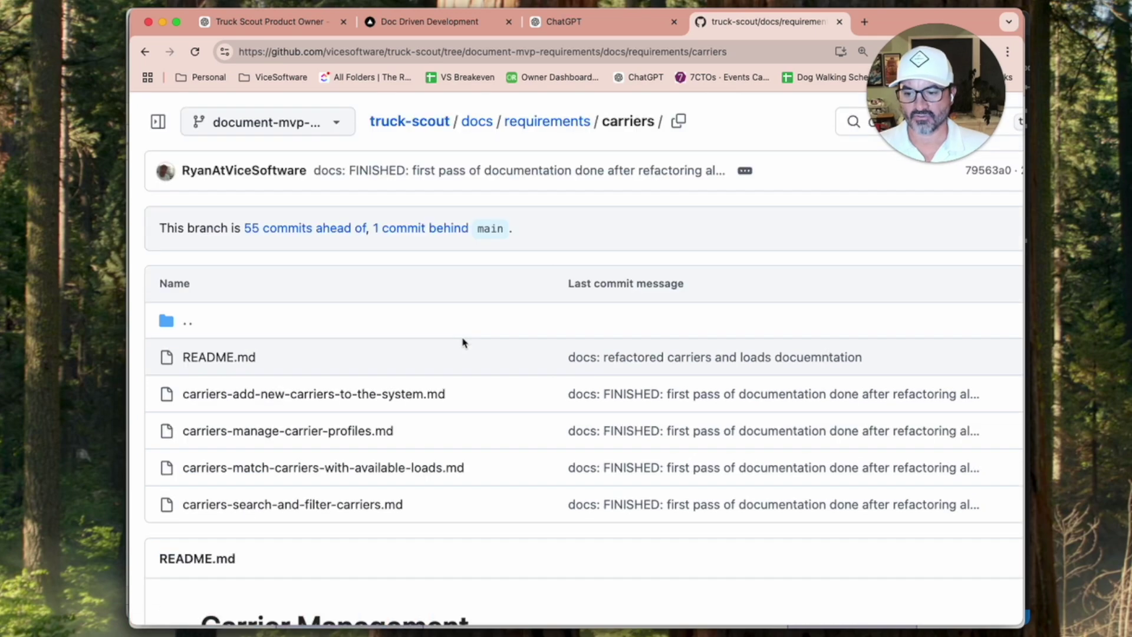
Scroll the Carrier Management README down to its Epics Status list of four epics
scroll(462, 342, down, 15)
scroll(463, 342, down, 15)
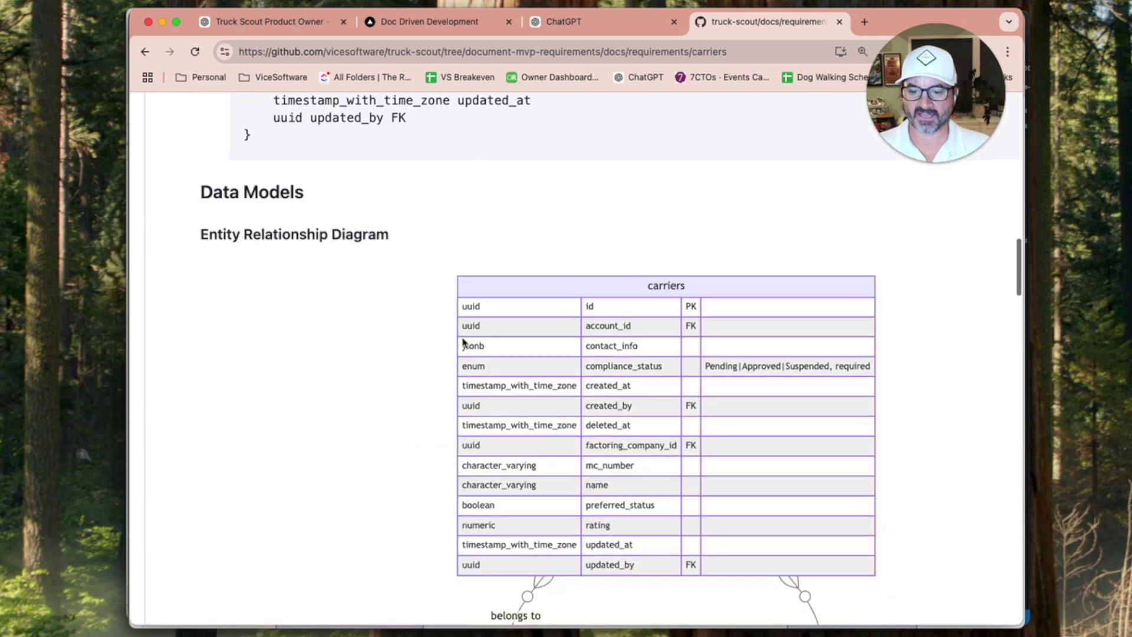
scroll(671, 508, down, 15)
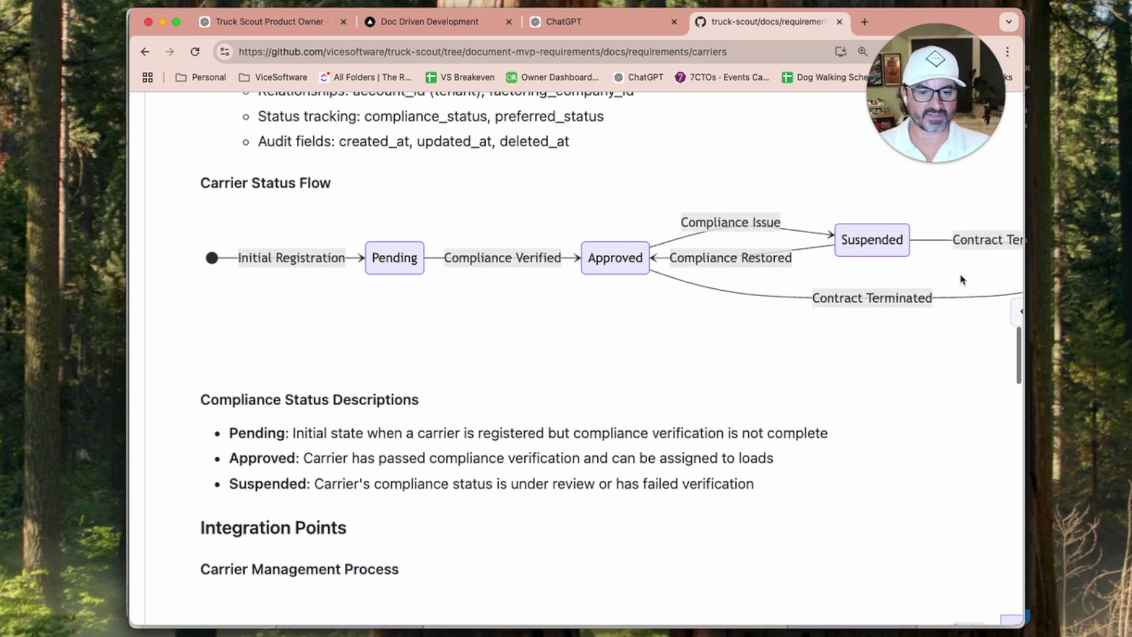
scroll(700, 366, down, 10)
scroll(699, 366, down, 15)
scroll(700, 366, right, 2)
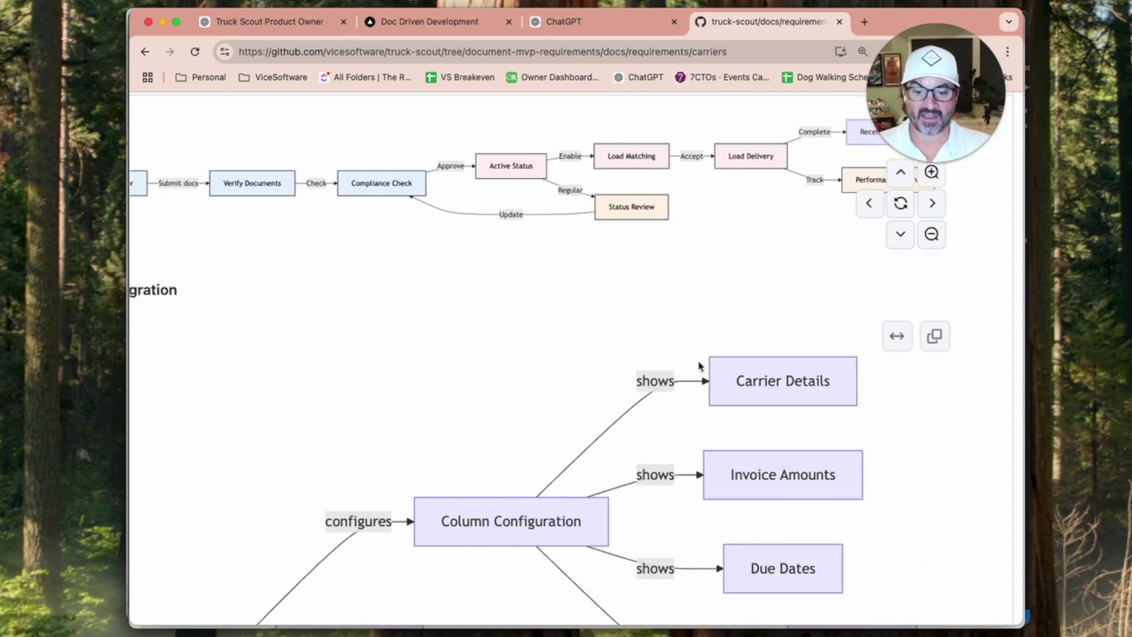
scroll(700, 366, left, 2)
scroll(700, 366, down, 15)
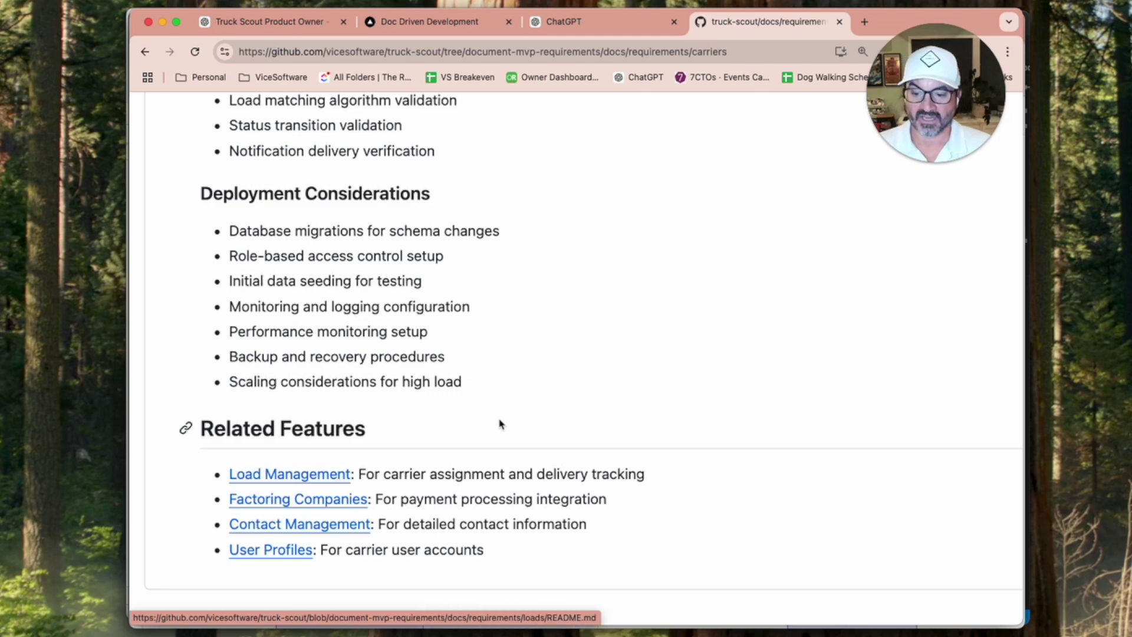
scroll(500, 422, up, 15)
scroll(499, 422, down, 7)
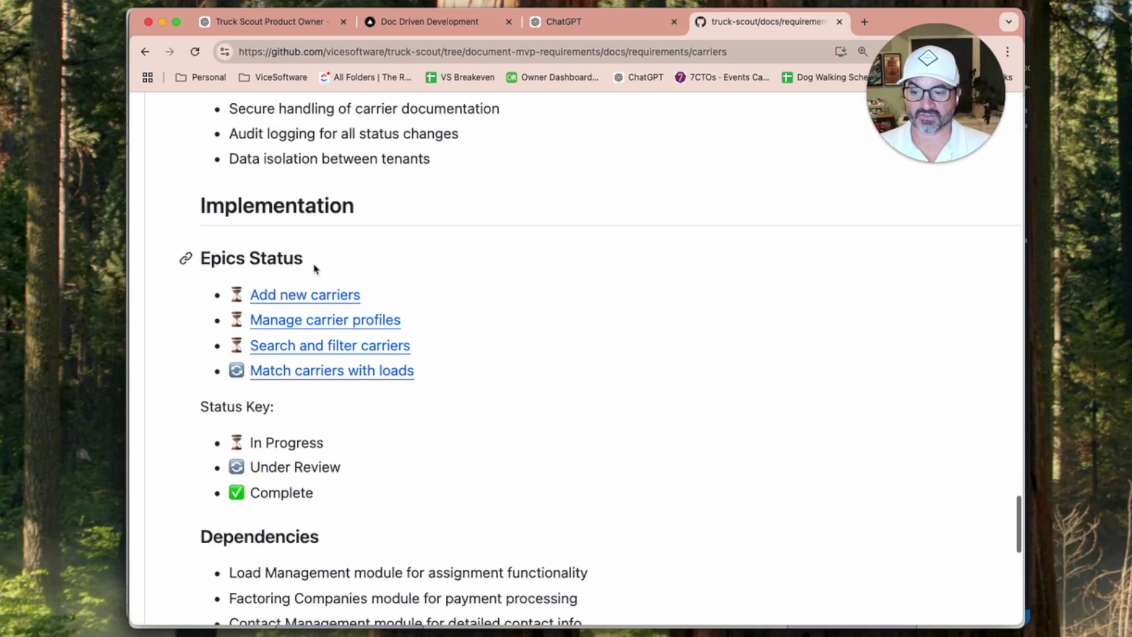
Open the 'Add new carriers' epic from Epics Status and scroll through its markdown preview
click(307, 294)
scroll(637, 366, down, 15)
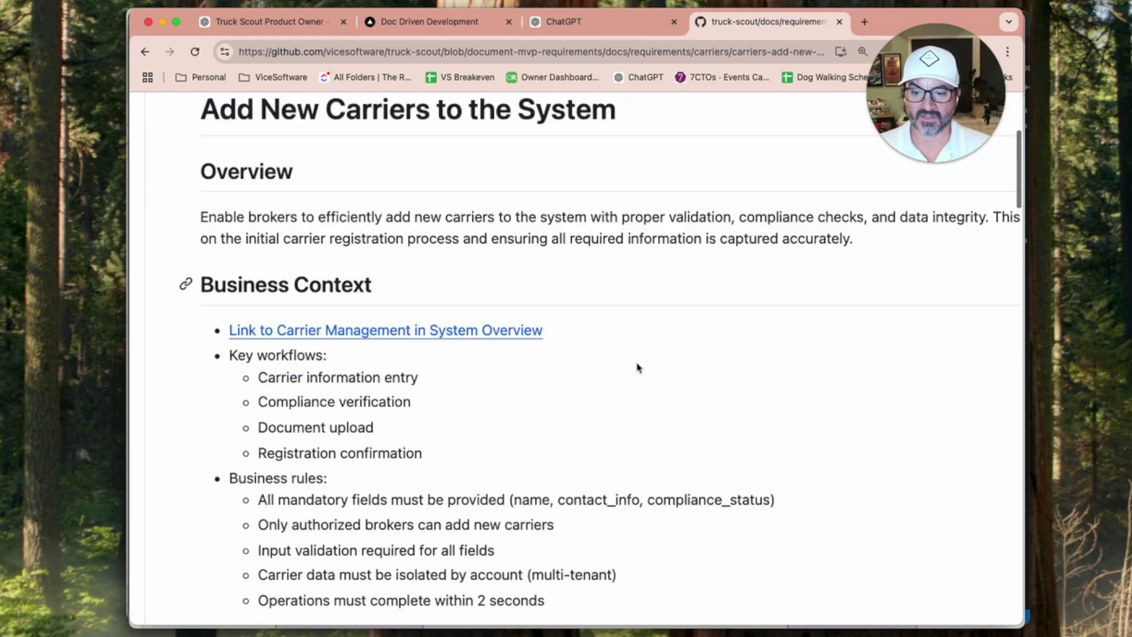
scroll(637, 366, down, 20)
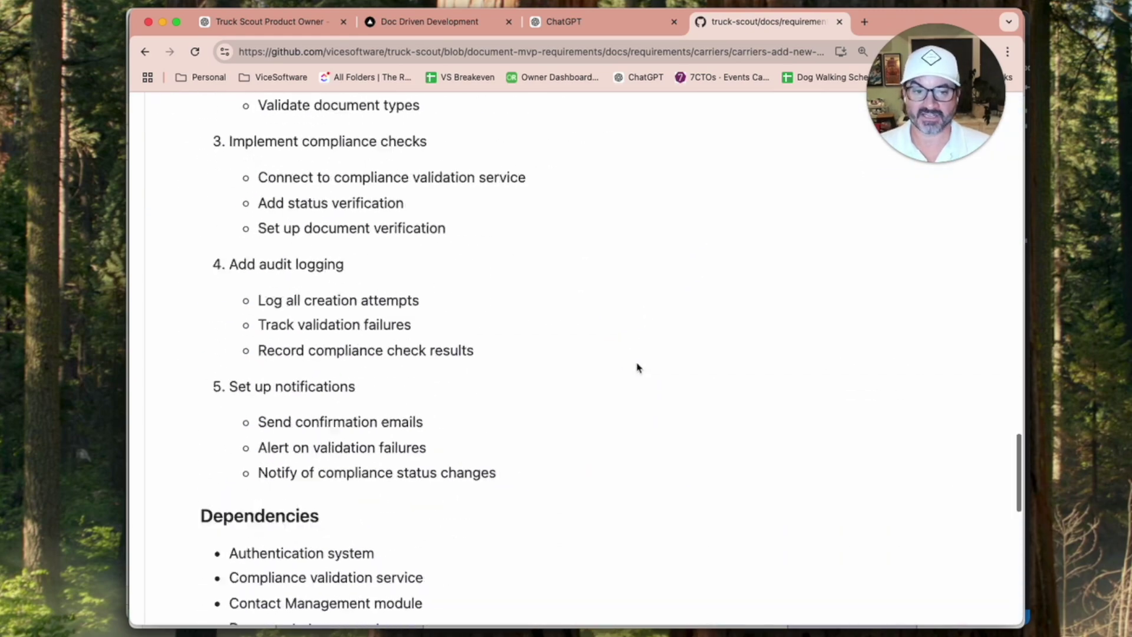
scroll(636, 366, up, 20)
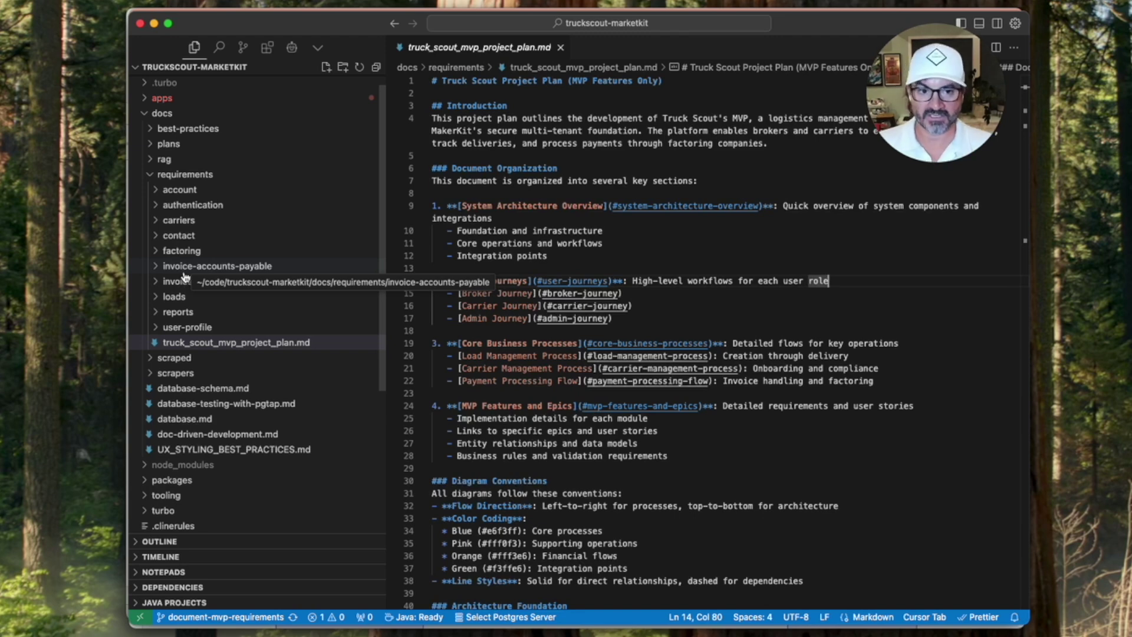
Expand docs/plans in the Explorer, briefly expanding and collapsing its completed subfolder
click(153, 146)
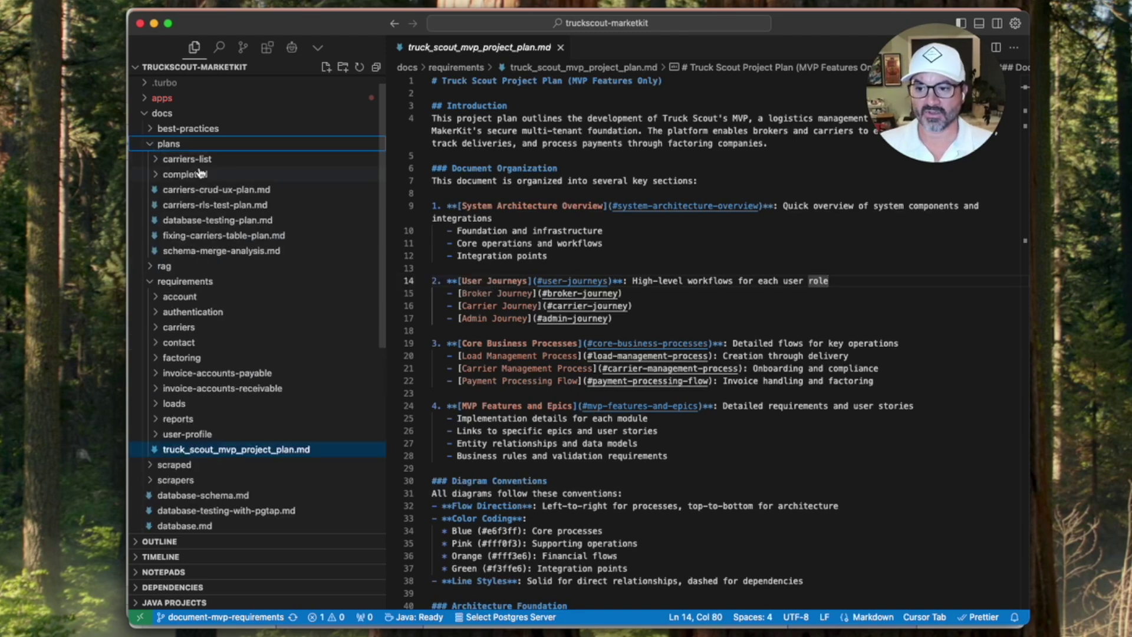
click(200, 174)
click(201, 174)
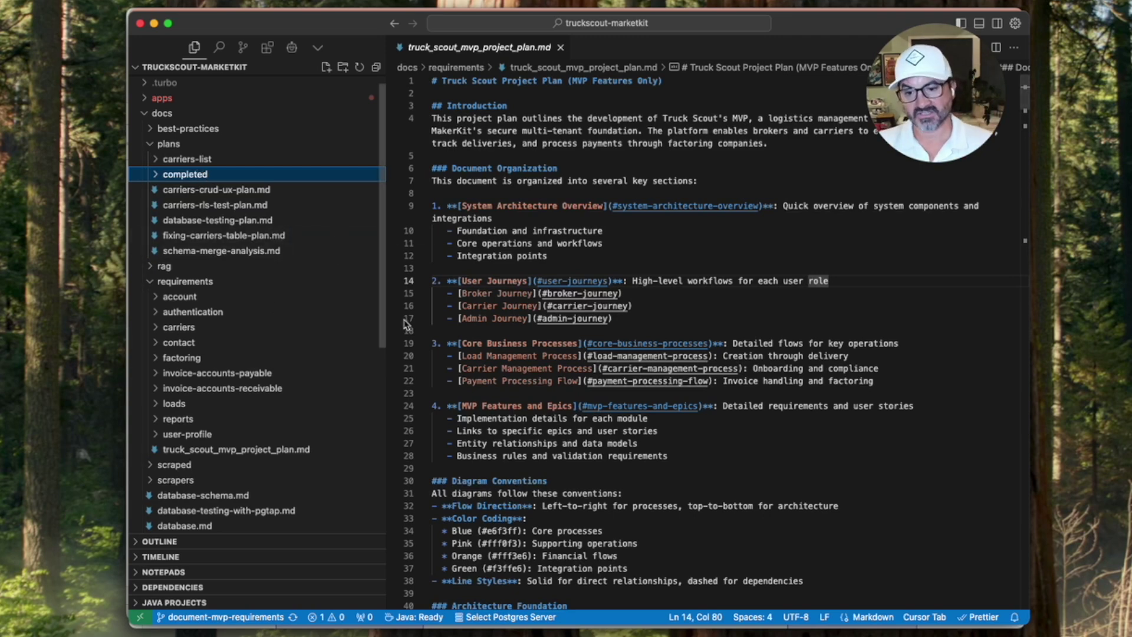
click(292, 47)
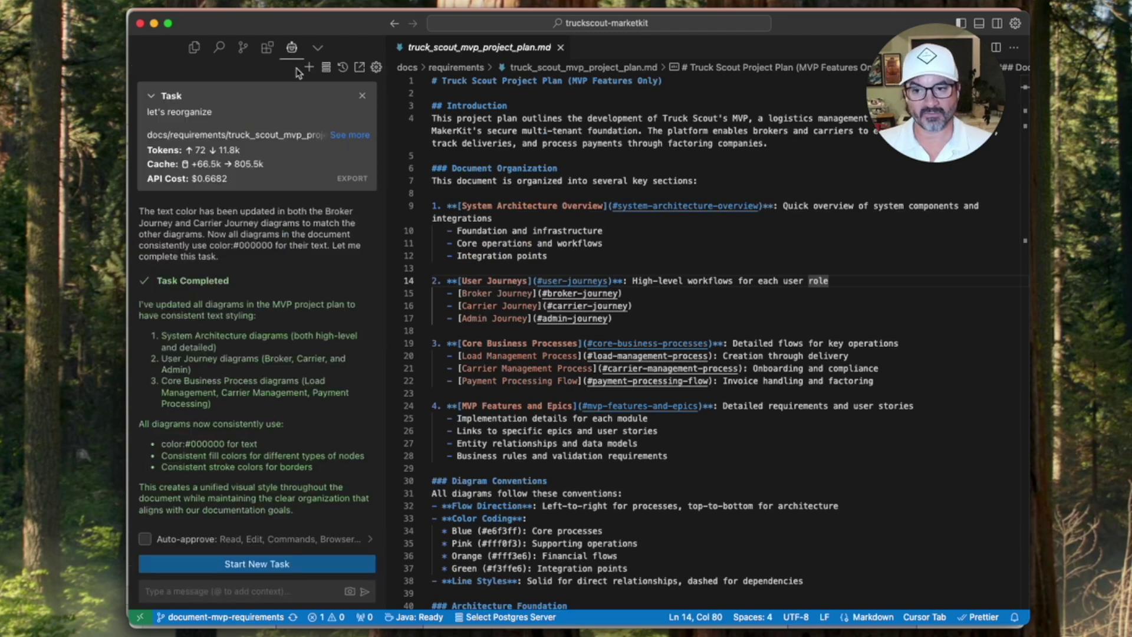
click(194, 47)
click(296, 51)
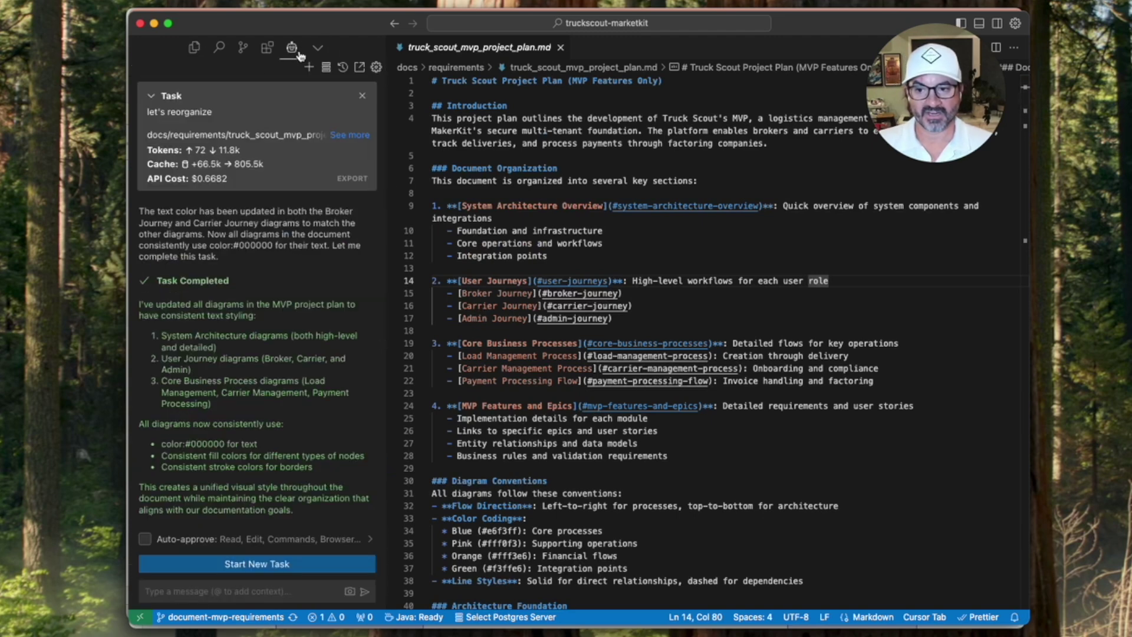
click(376, 66)
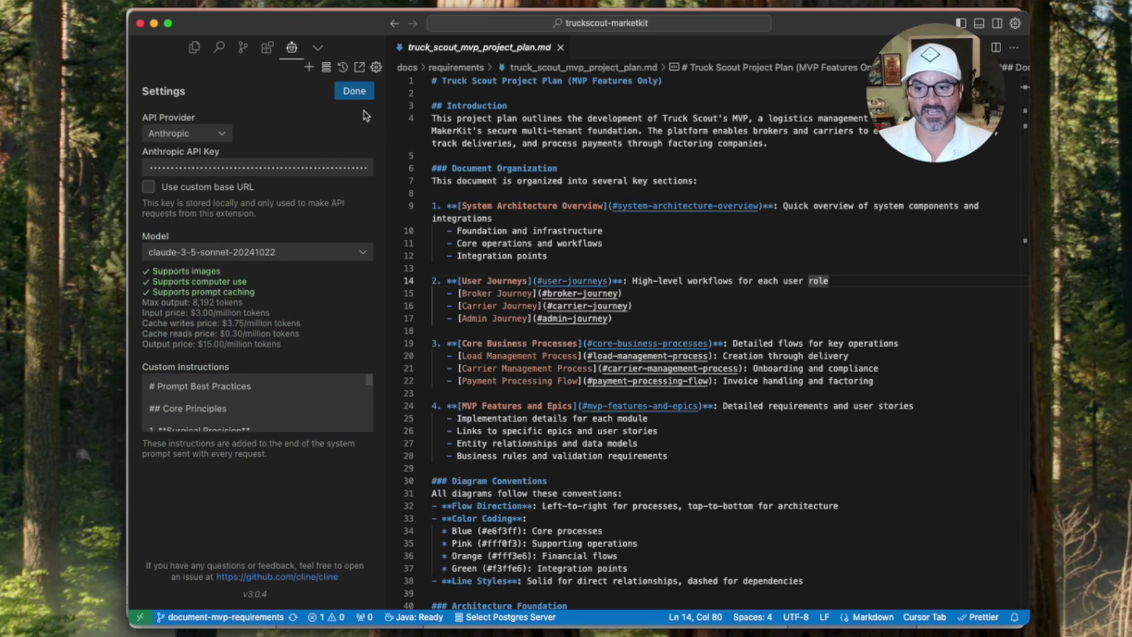
click(194, 47)
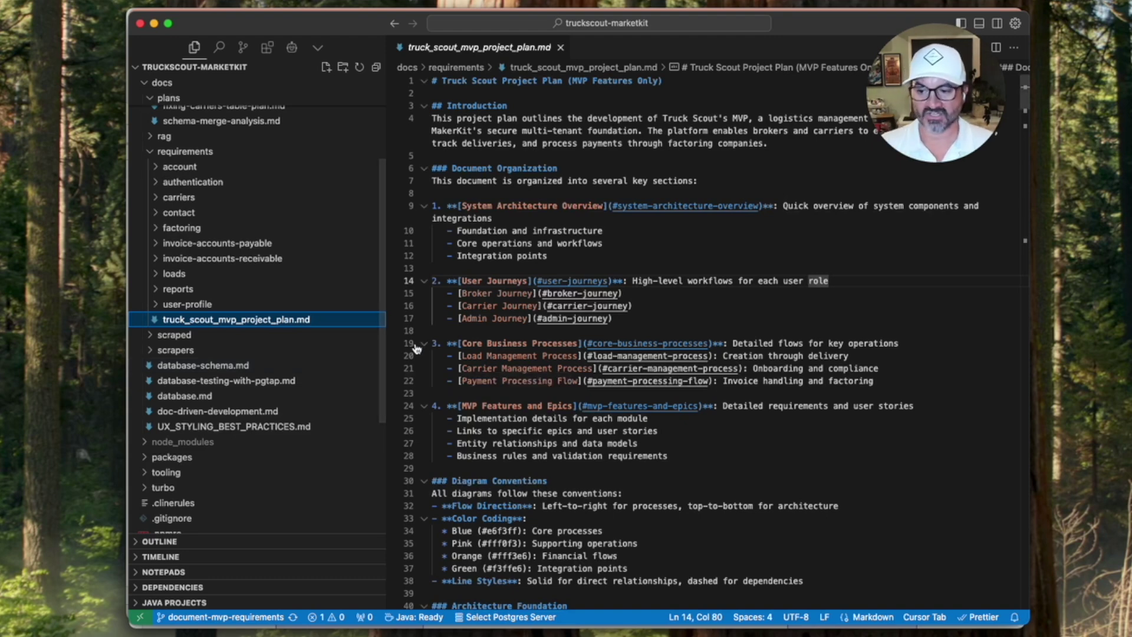
Scroll the Explorer tree to the top and collapse the plans folder
scroll(266, 362, up, 3)
scroll(265, 362, up, 4)
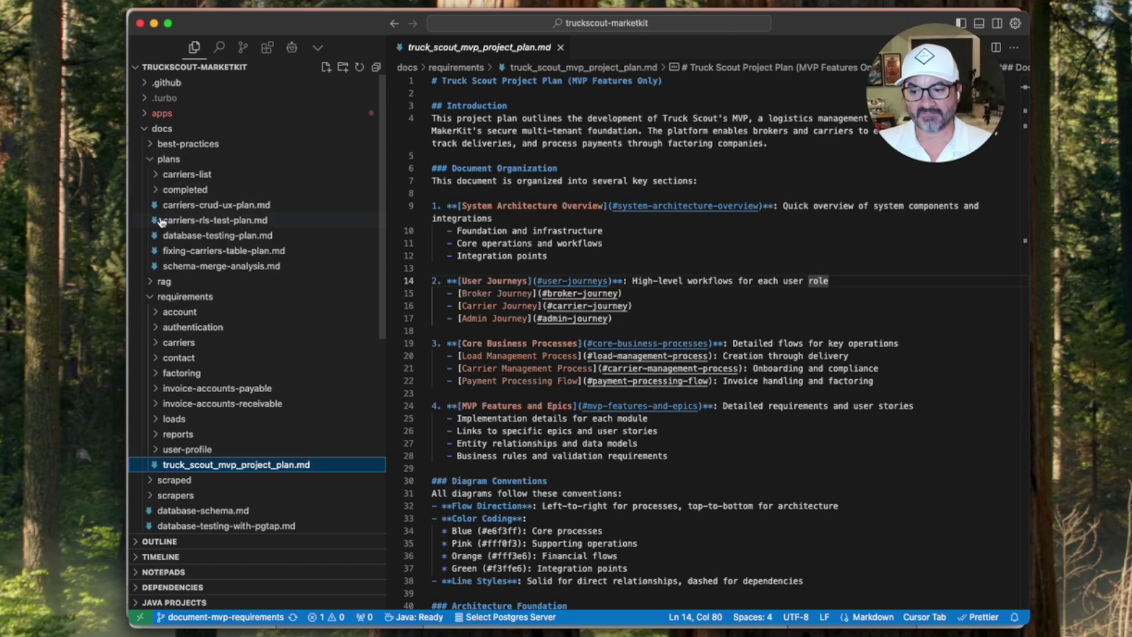
click(151, 158)
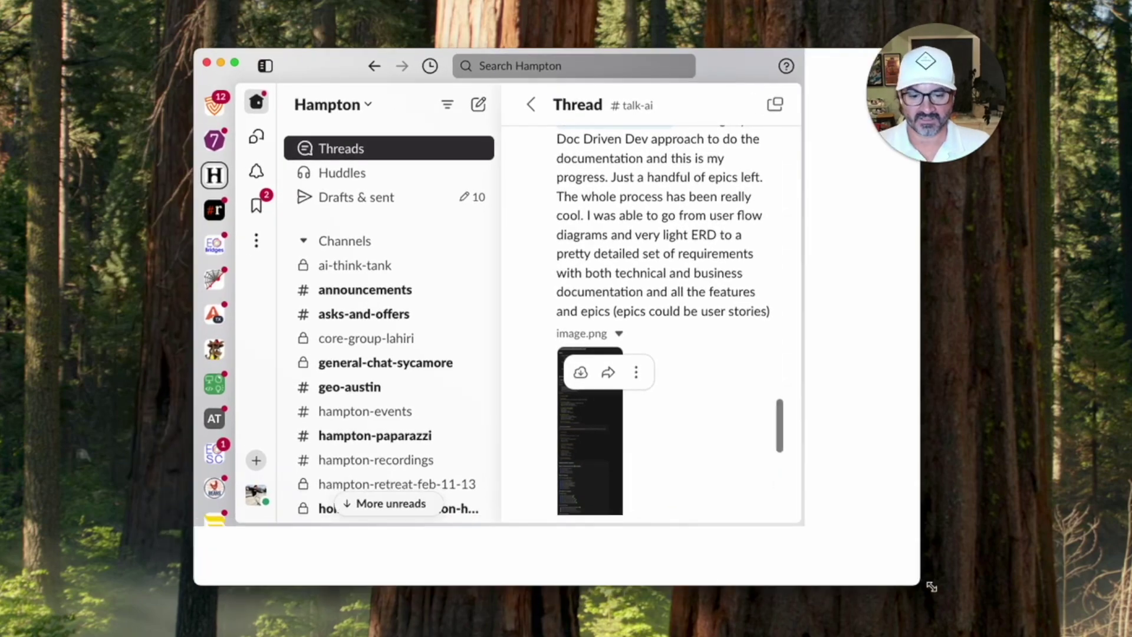
Switch to the Vice Software Slack workspace and browse its activity and saved-for-later feeds
click(224, 111)
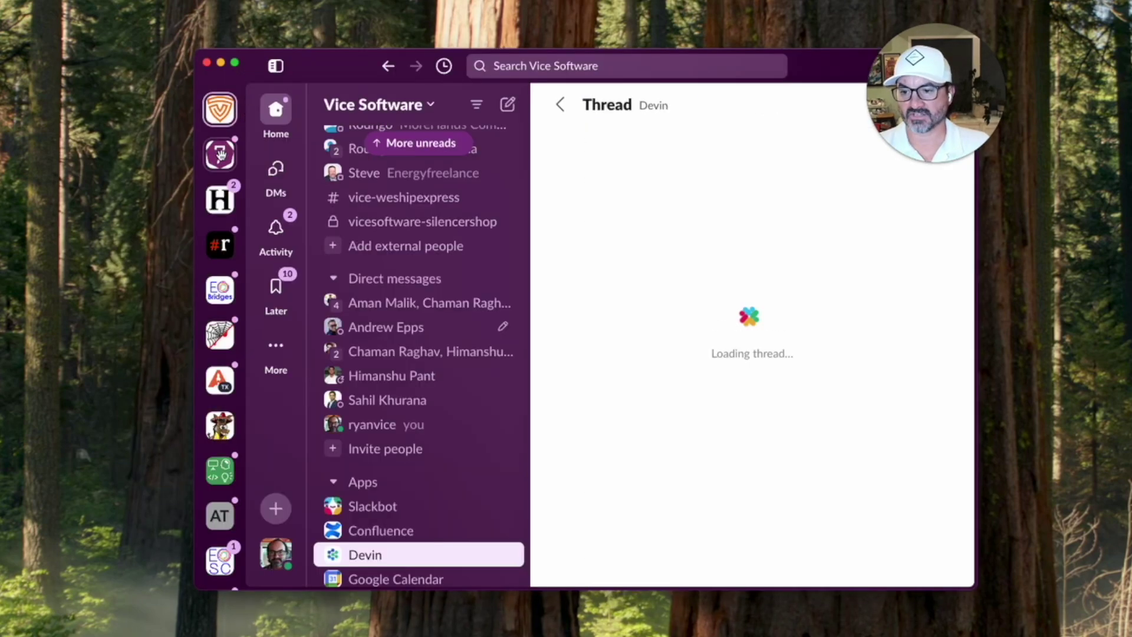
click(221, 155)
click(230, 114)
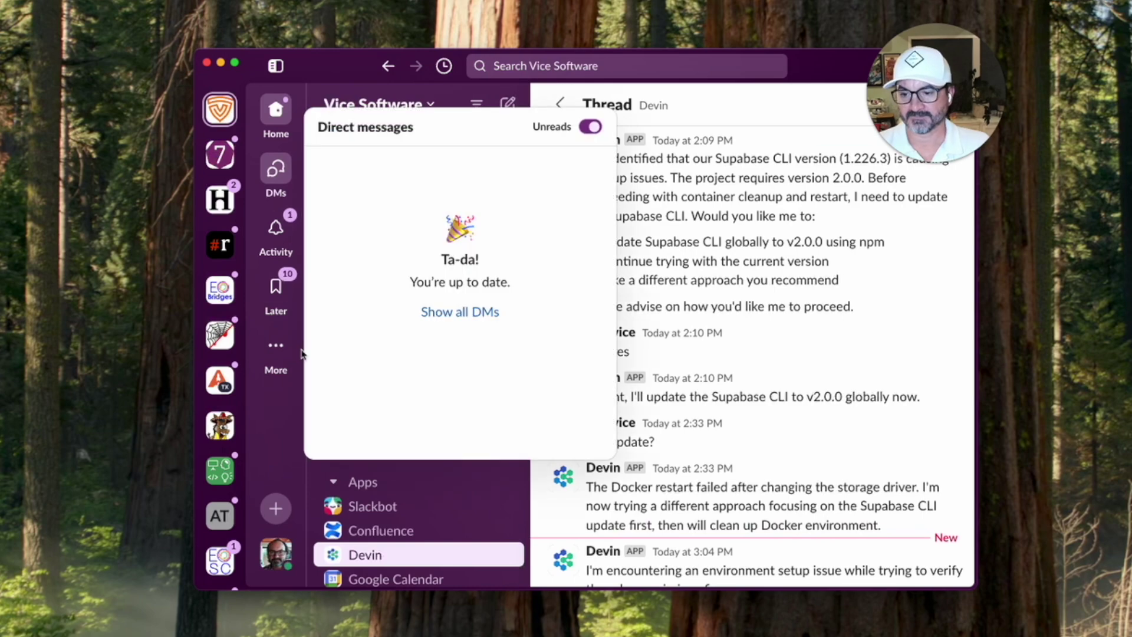
click(275, 247)
click(275, 287)
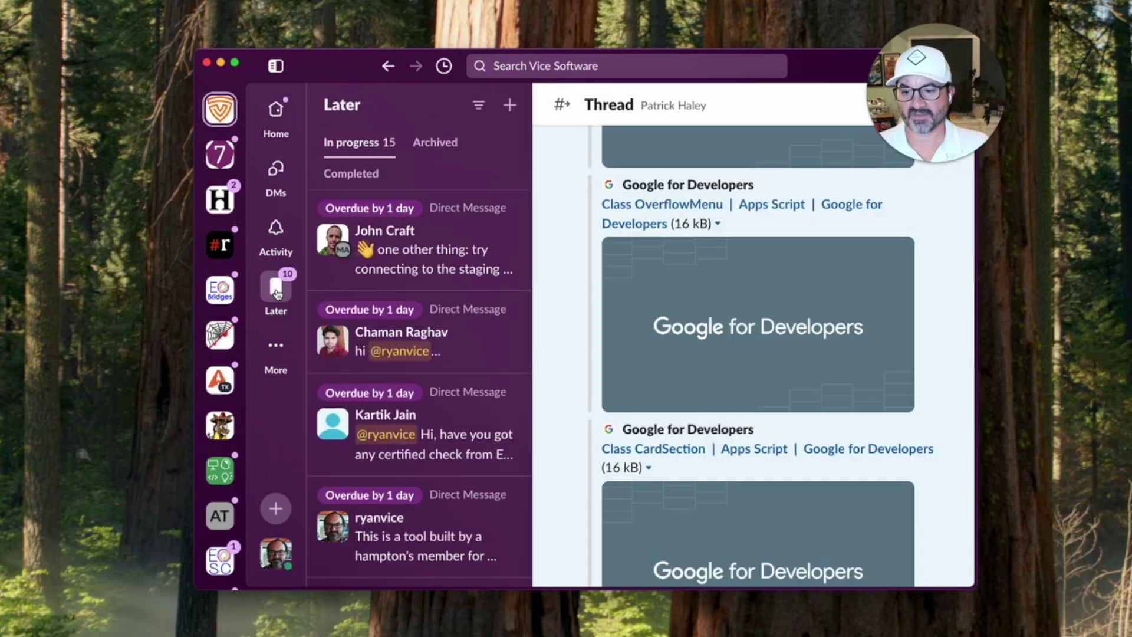
click(275, 228)
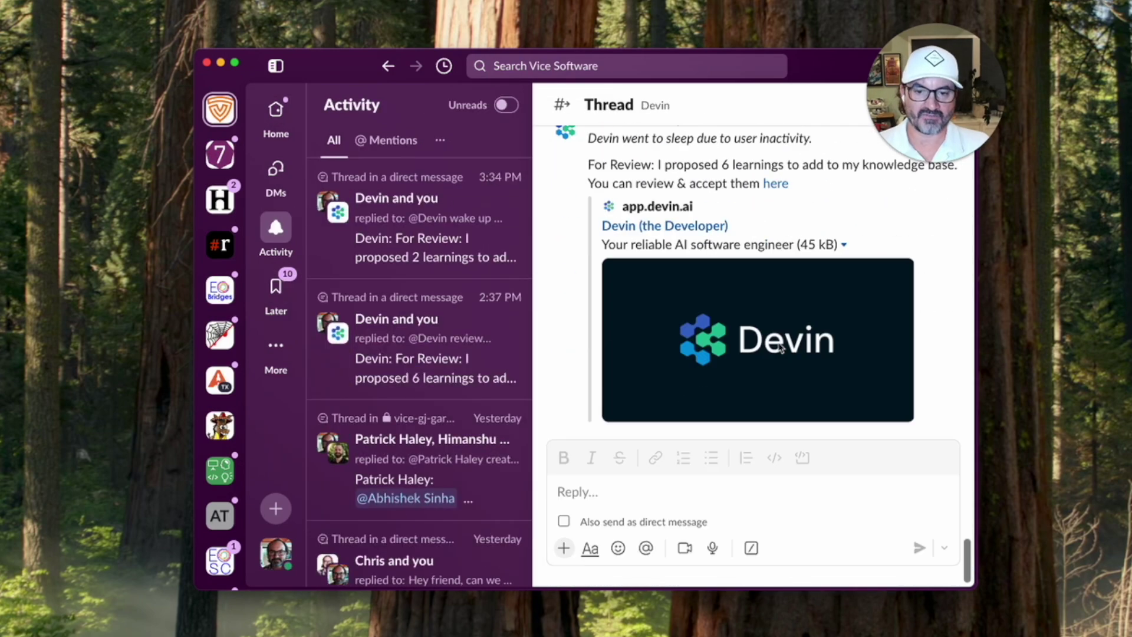
scroll(766, 342, up, 10)
scroll(778, 347, up, 15)
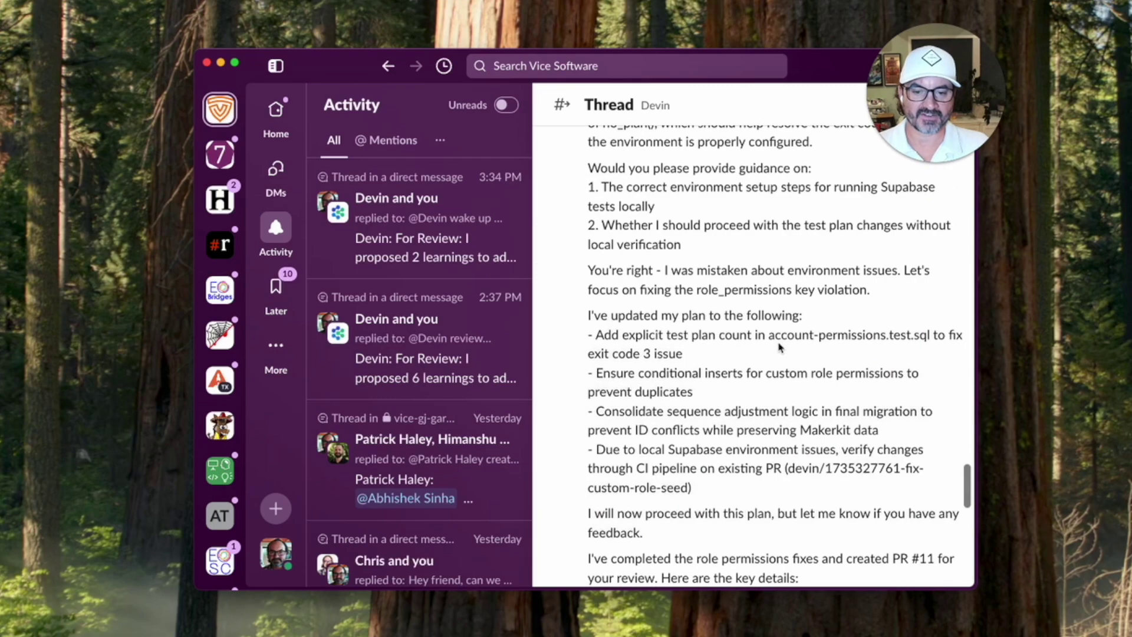
scroll(778, 347, down, 5)
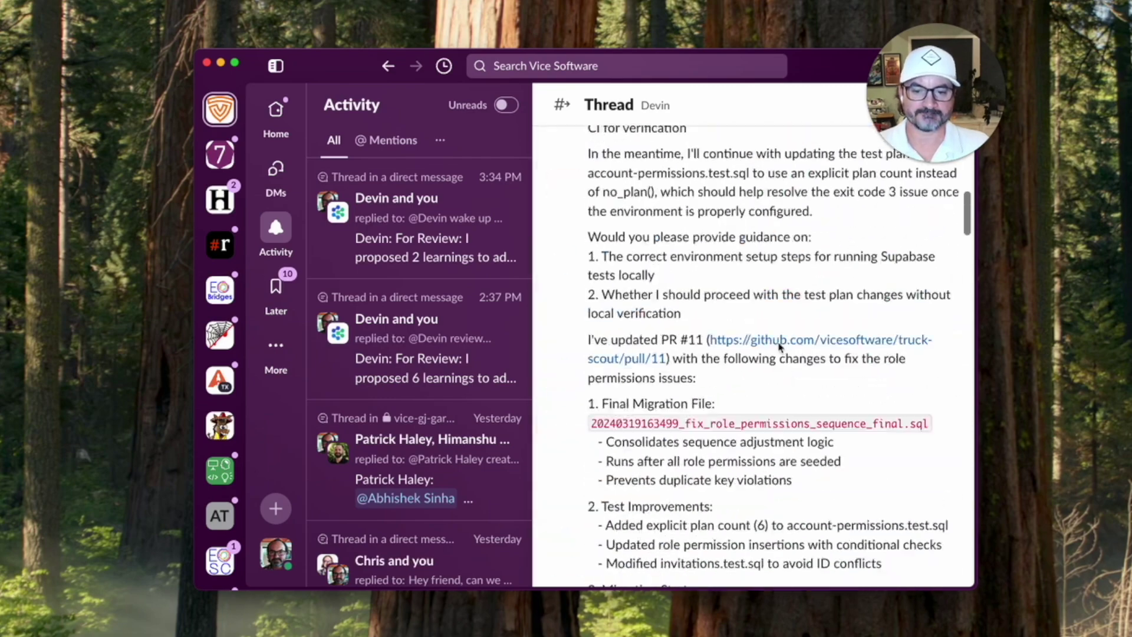
scroll(779, 347, up, 20)
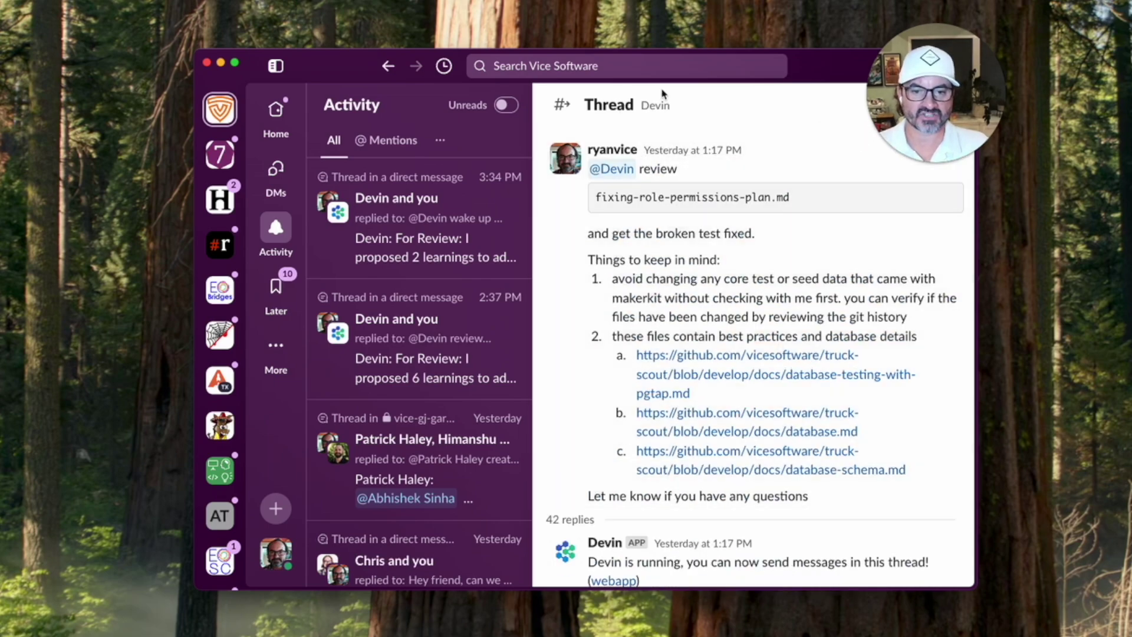
Open the Devin direct conversation, enlarge the window, and scroll to the fixing-role-permissions-plan.md review request
click(660, 108)
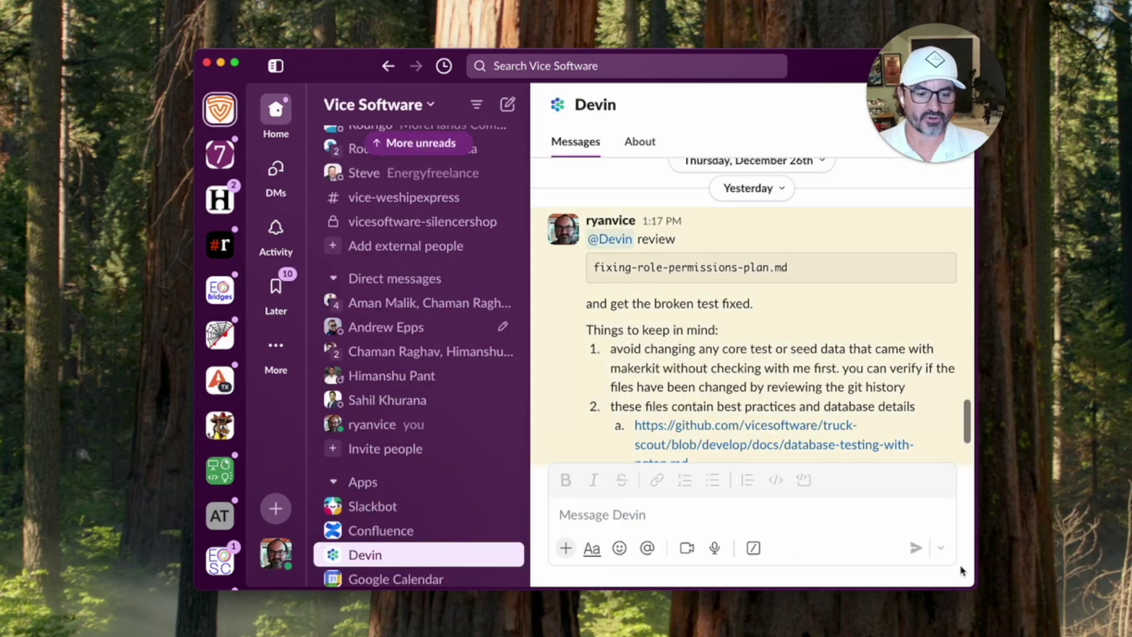
drag(983, 588, 1032, 613)
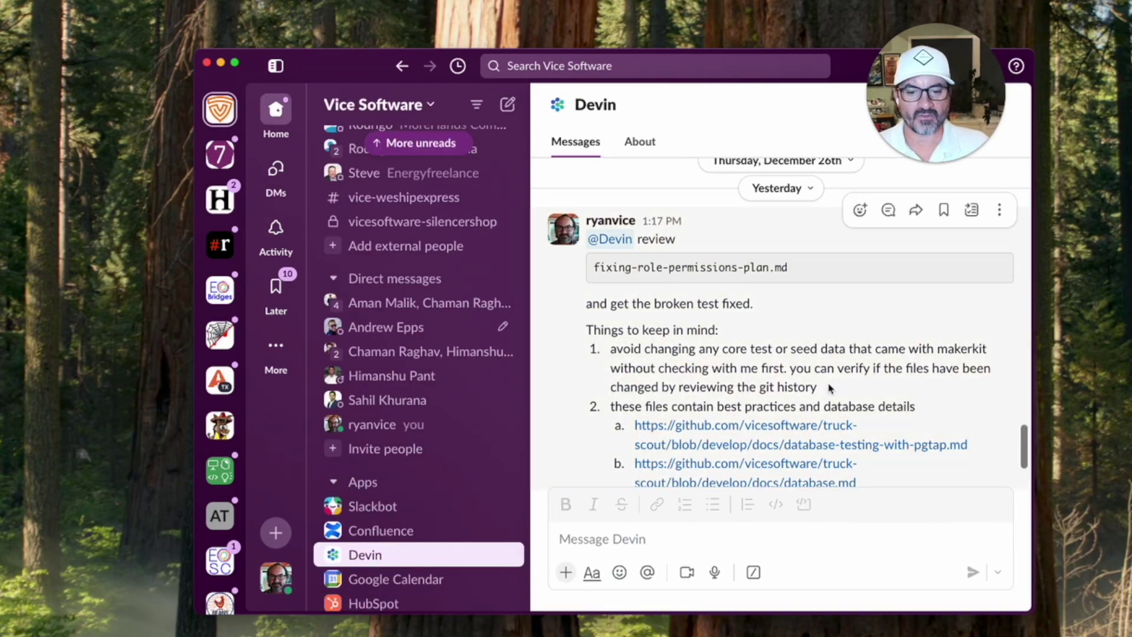
scroll(829, 387, down, 5)
scroll(707, 366, up, 5)
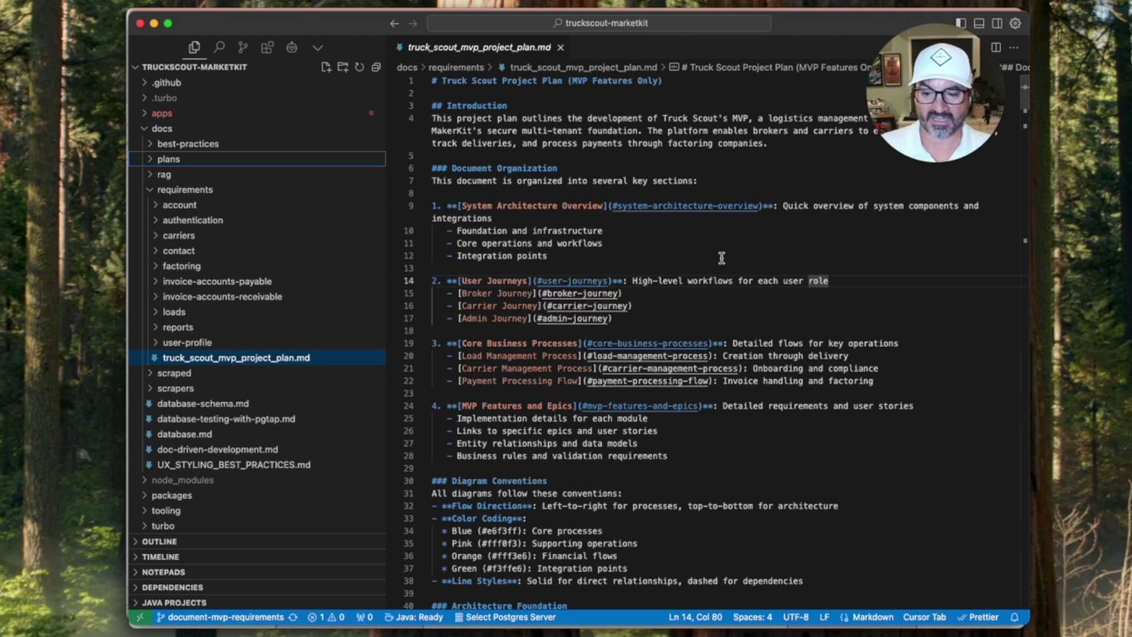
In Chrome, check the Truck Scout Product Owner chat, then return to the GPT editor's configuration
key(super+Tab)
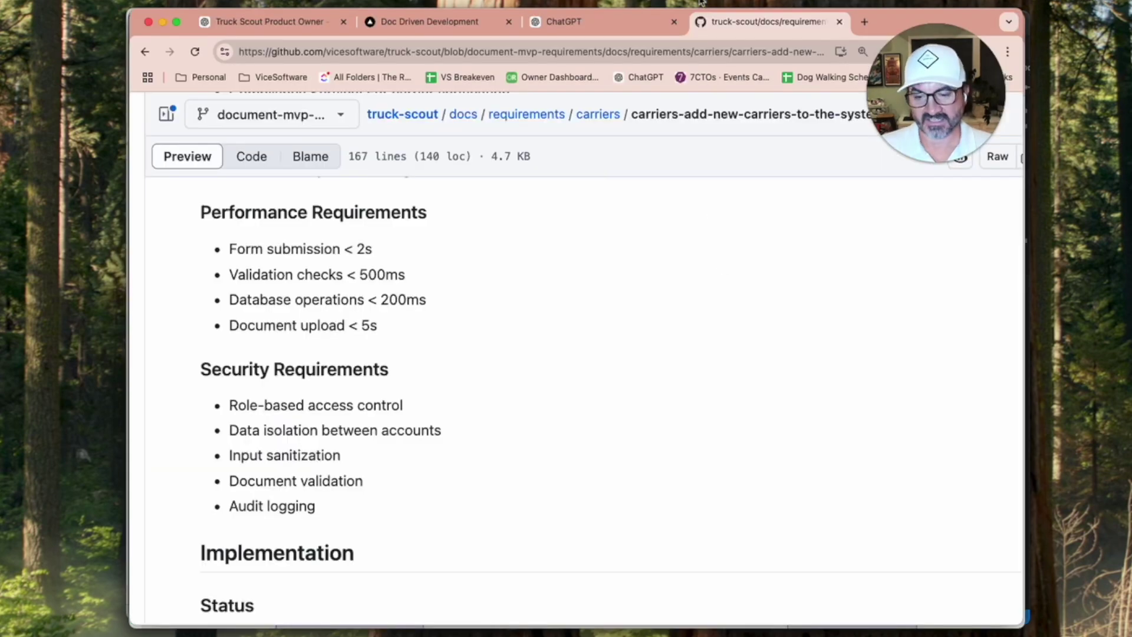
click(549, 24)
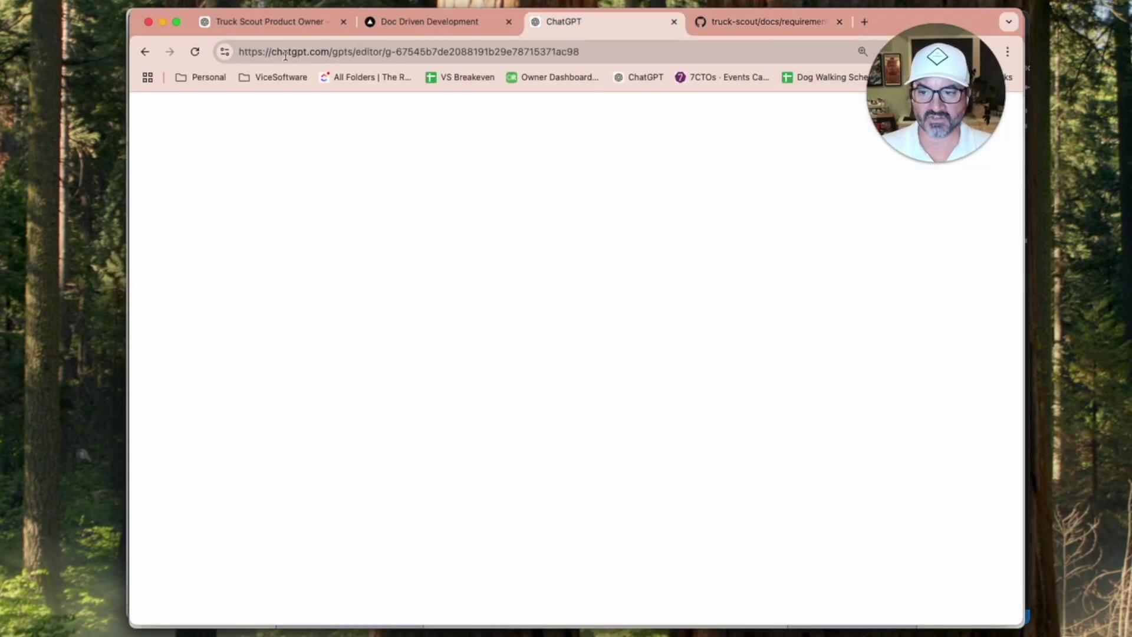
click(275, 24)
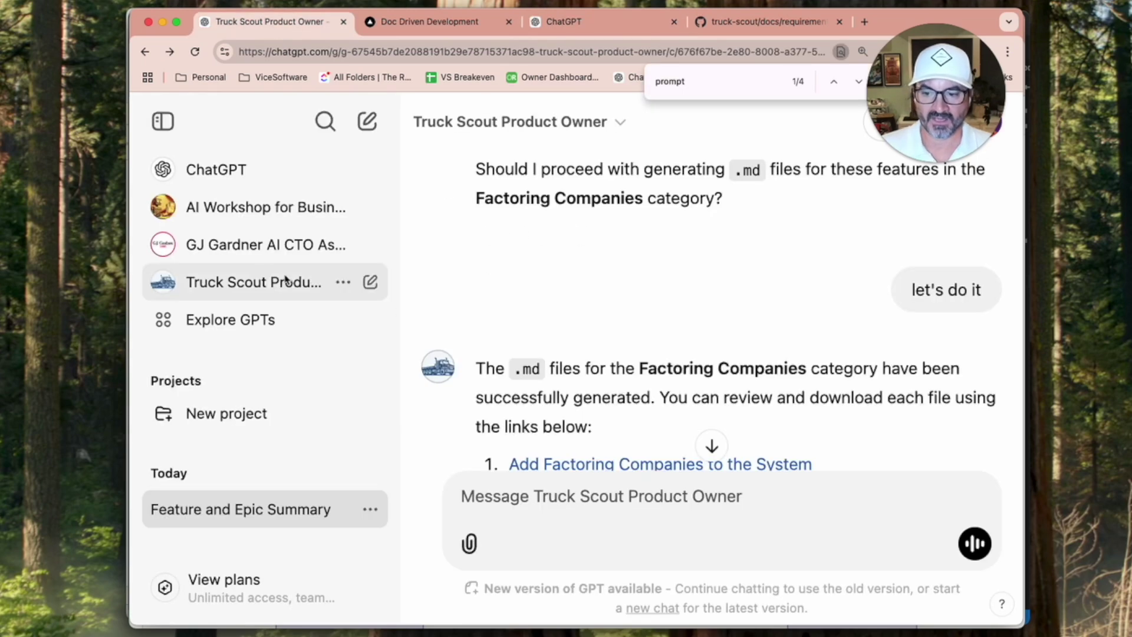
click(565, 23)
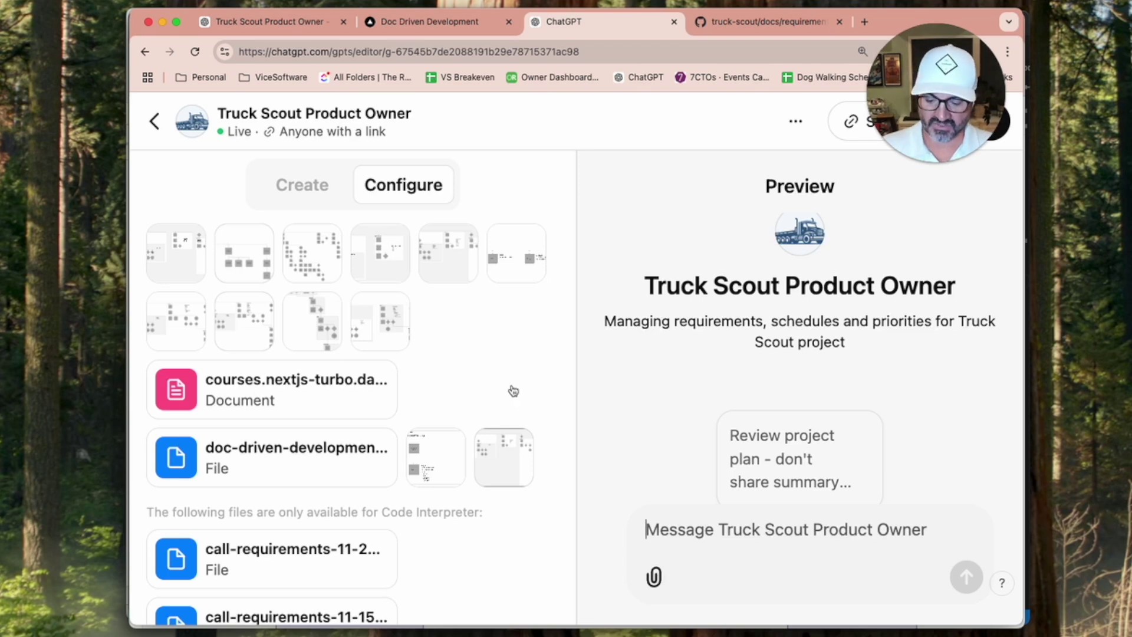
key(super+Tab)
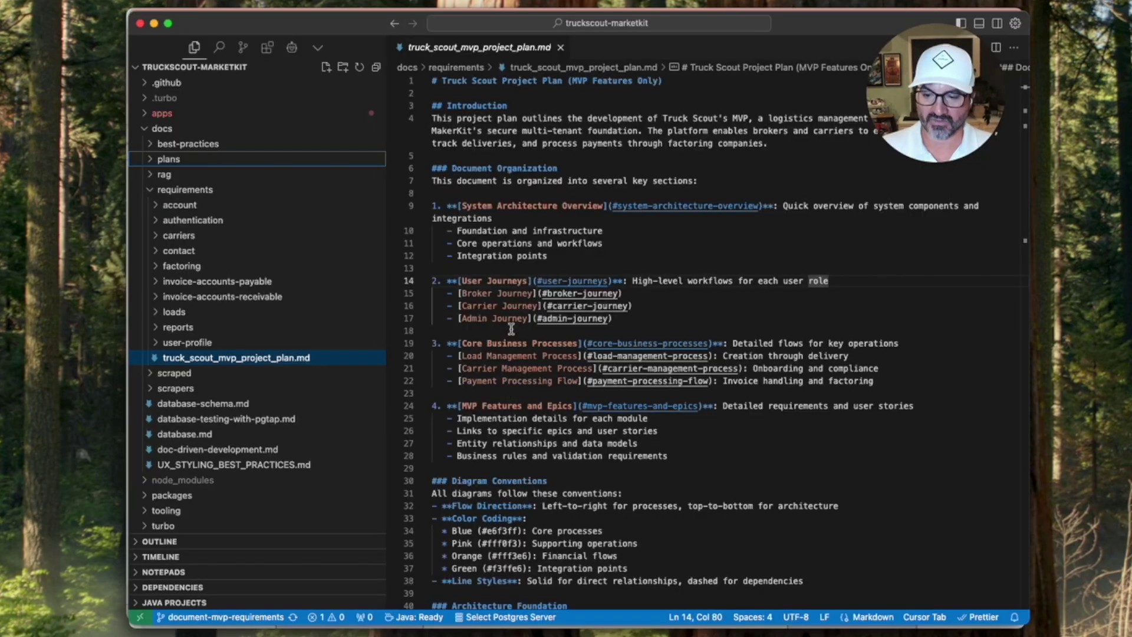
Expand docs/rag and open broker.carrier-management.png and the 10-22-24 and 11-15-24 call-requirements notes
click(151, 175)
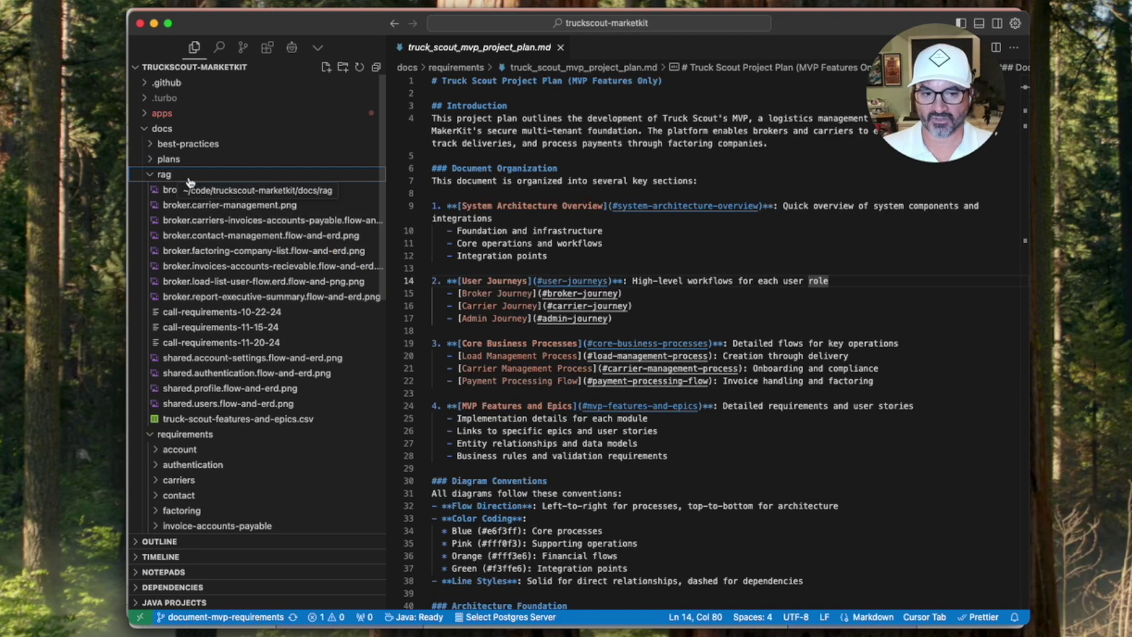
click(256, 205)
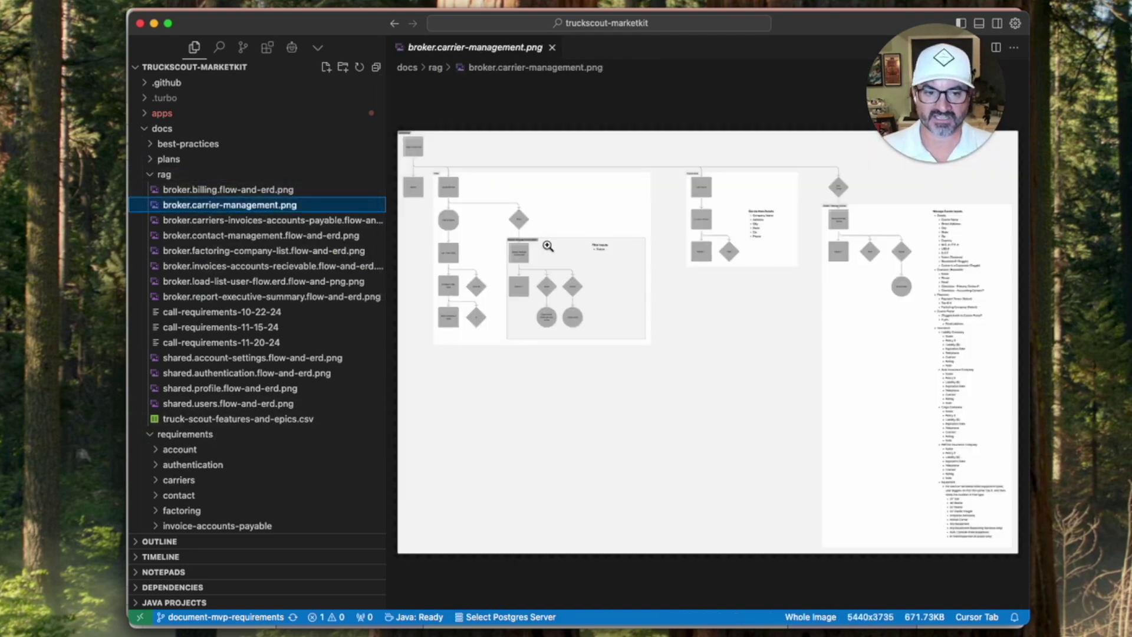
click(253, 315)
click(253, 316)
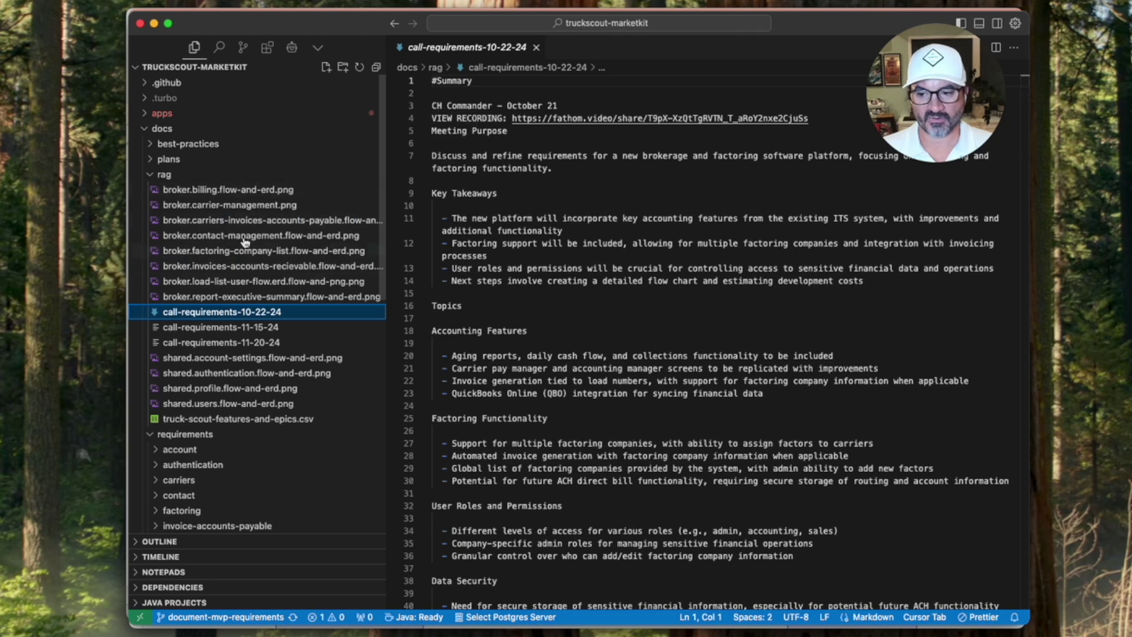
click(294, 205)
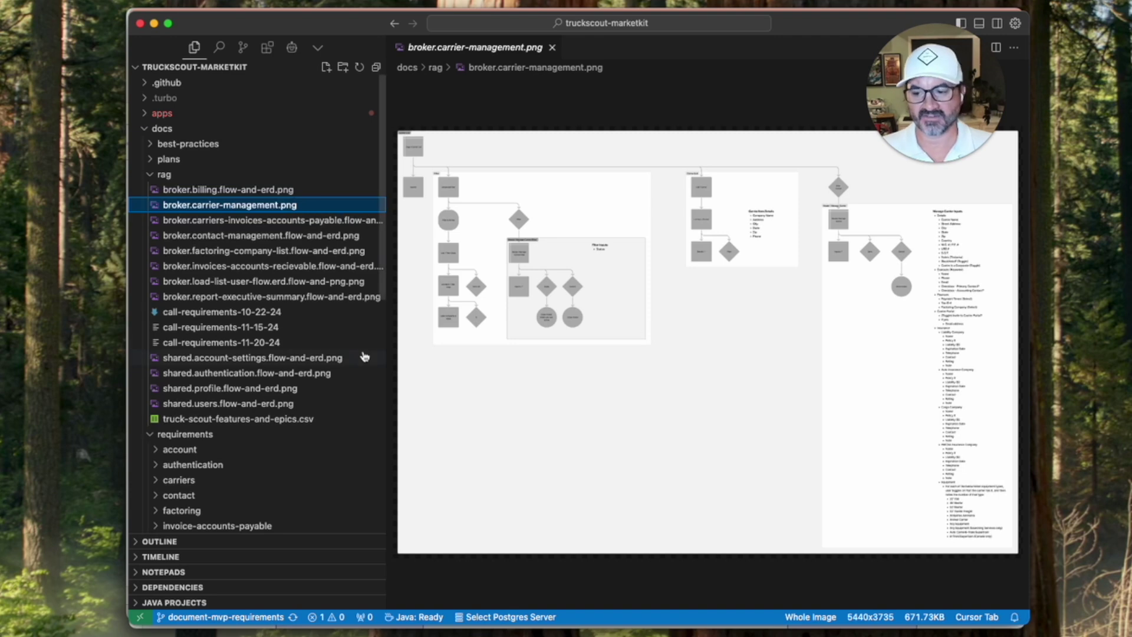
click(256, 327)
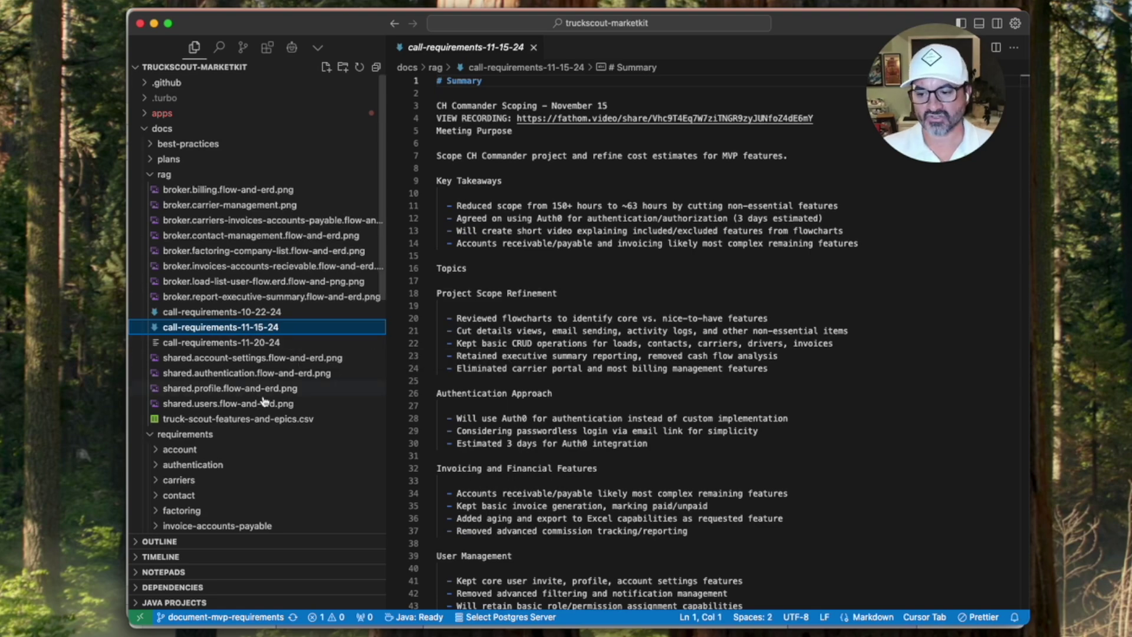
Open truck-scout-features-and-epics.csv, with a brief glance at the GPT editor
click(290, 419)
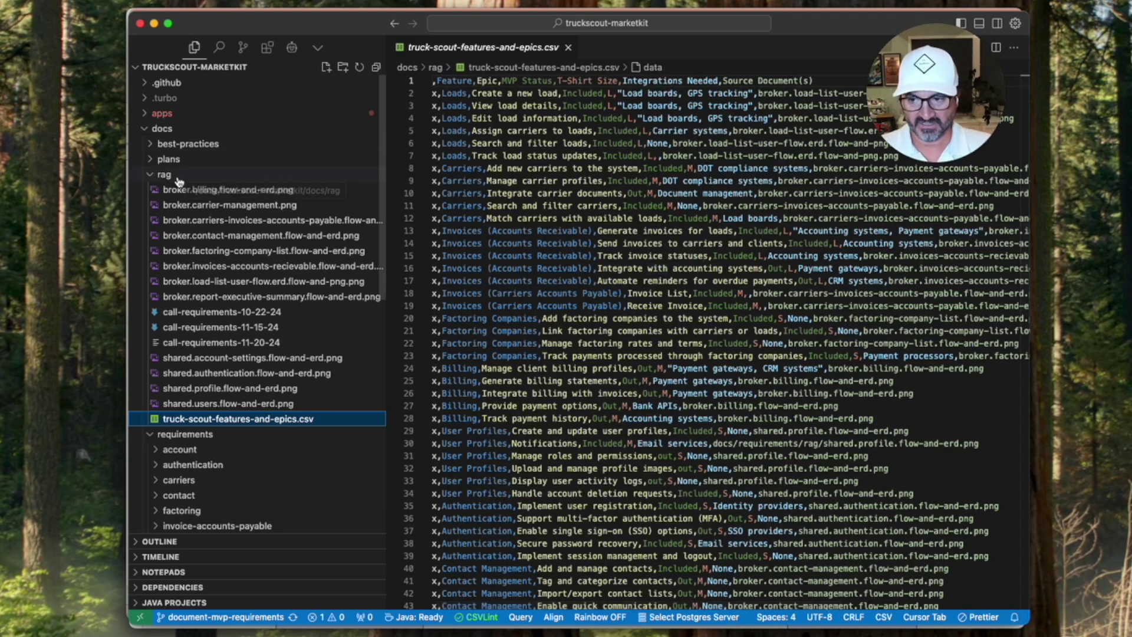
key(super+Tab)
key(super+Tab)
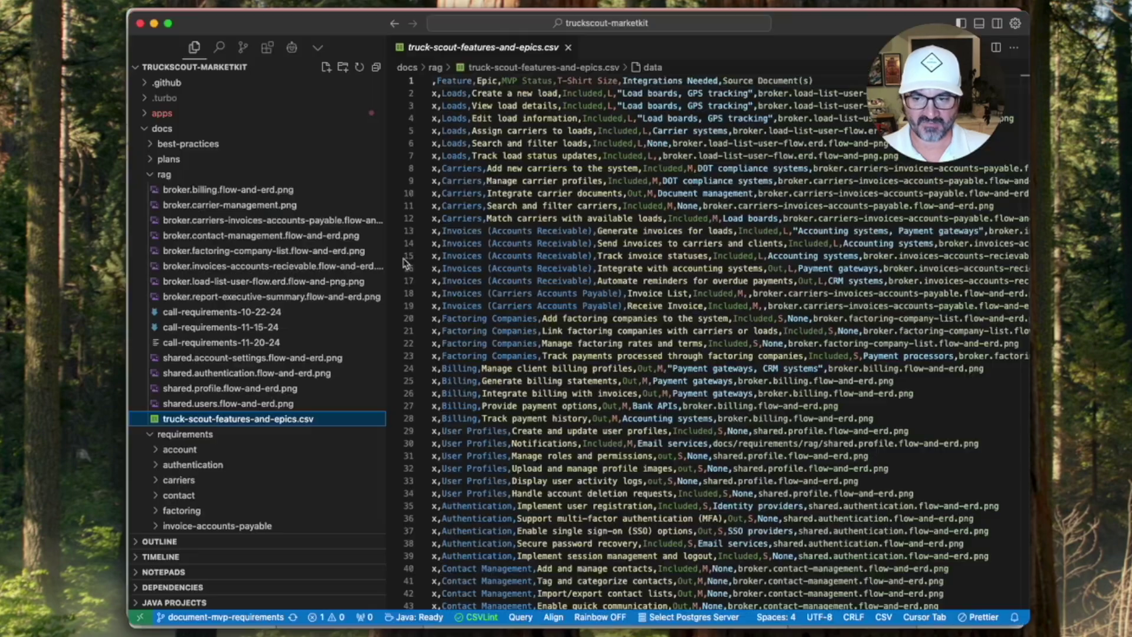
key(super+Tab)
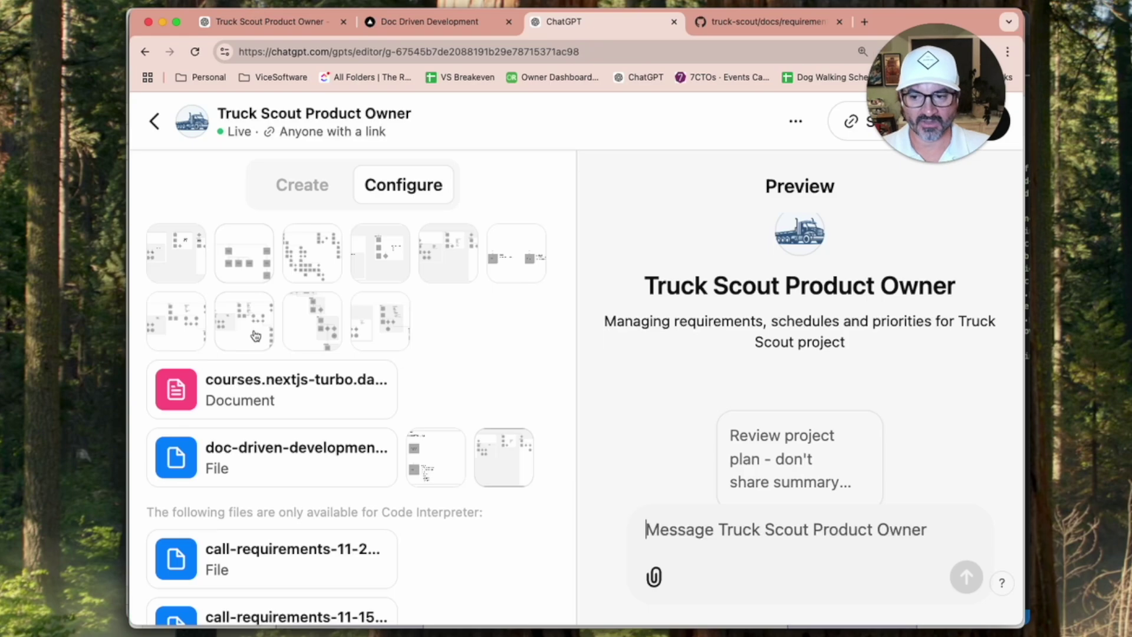
scroll(301, 453, down, 10)
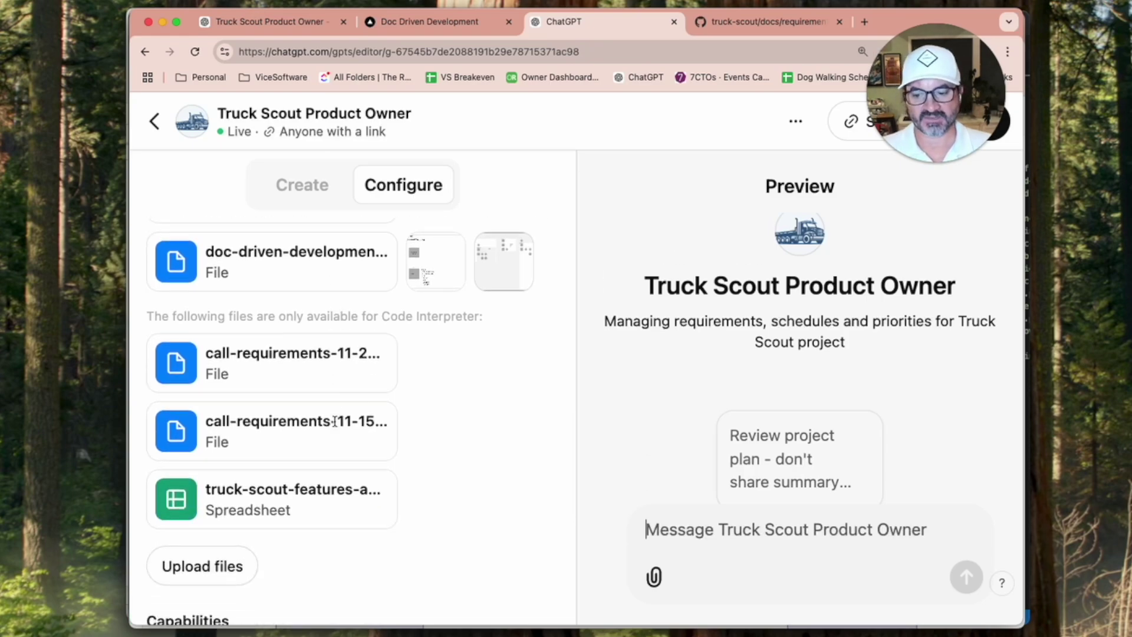
scroll(335, 425, up, 10)
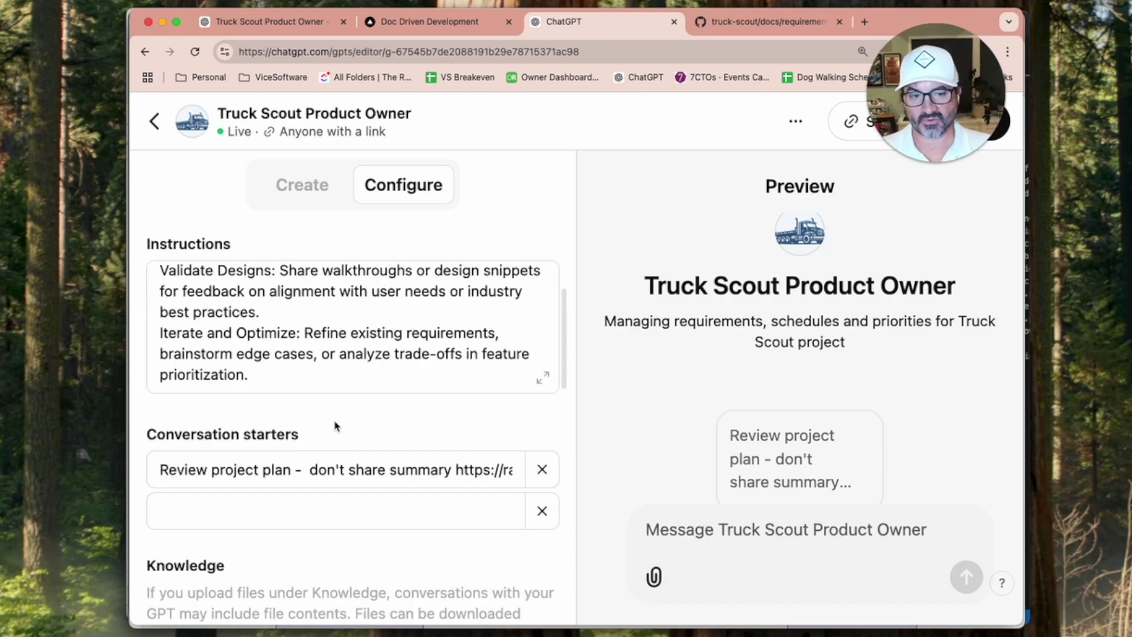
scroll(335, 425, down, 10)
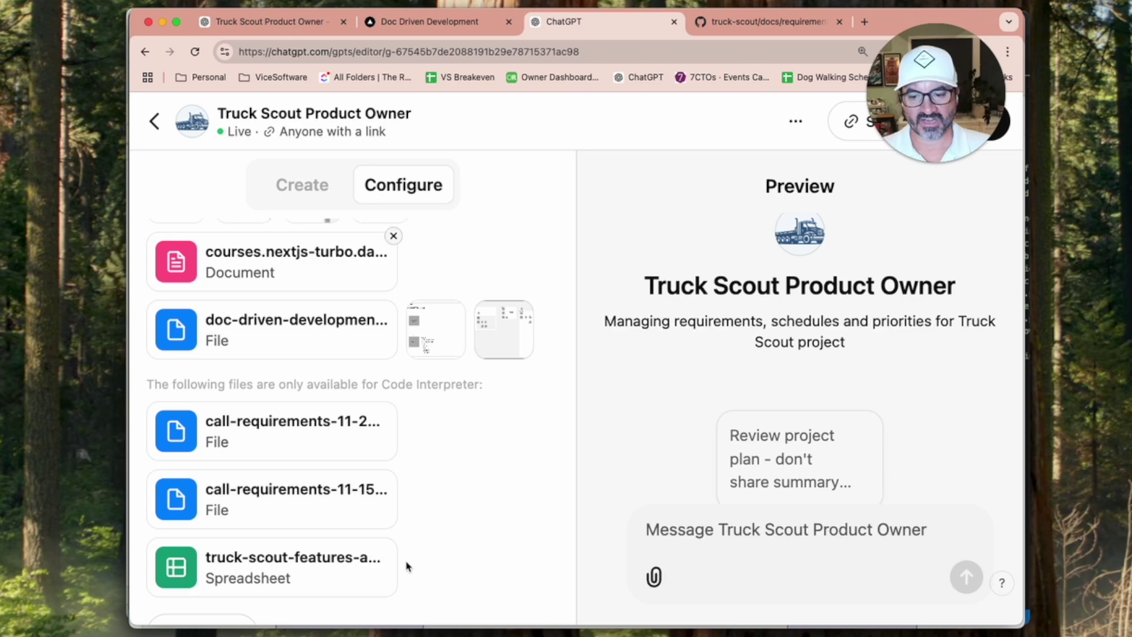
scroll(482, 479, up, 2)
scroll(482, 479, up, 10)
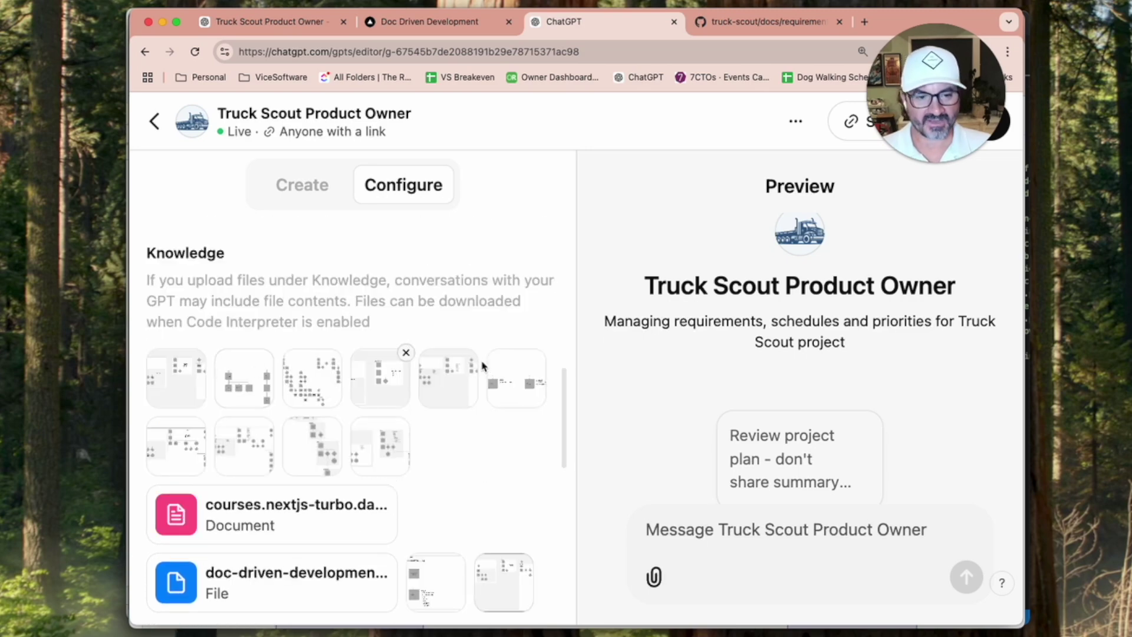
key(super+Tab)
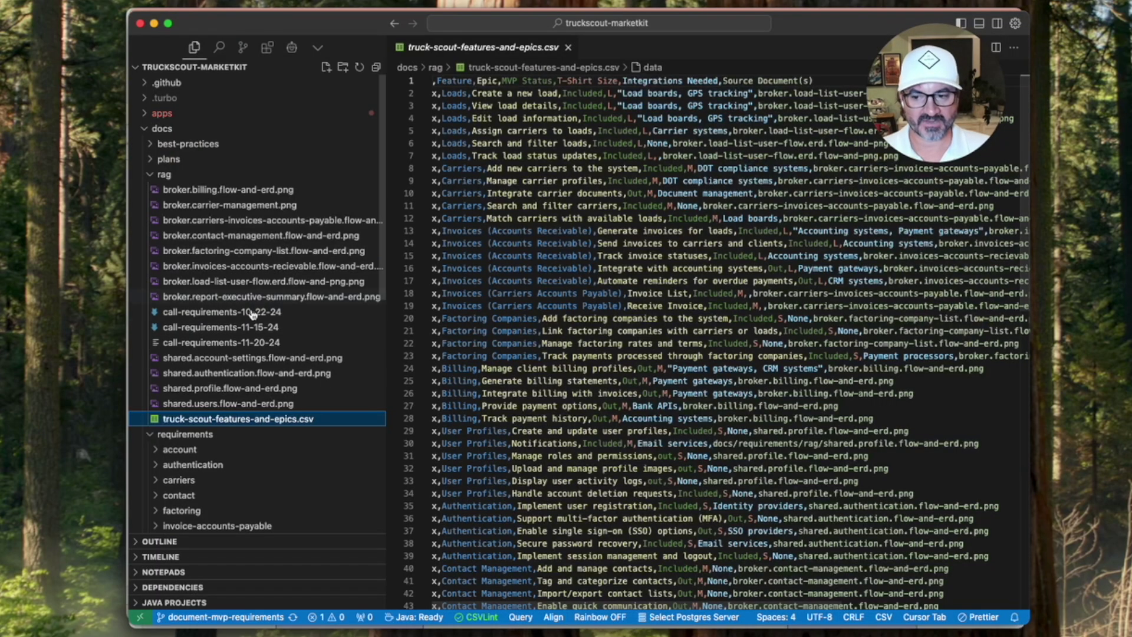
key(super+Tab)
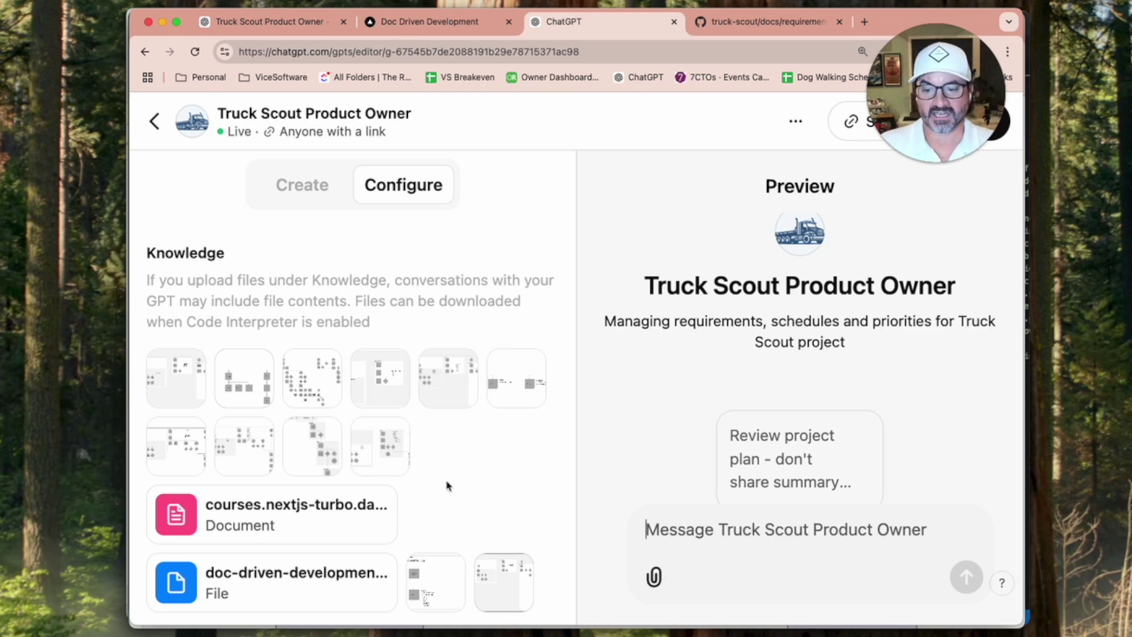
scroll(349, 439, down, 2)
scroll(357, 568, down, 2)
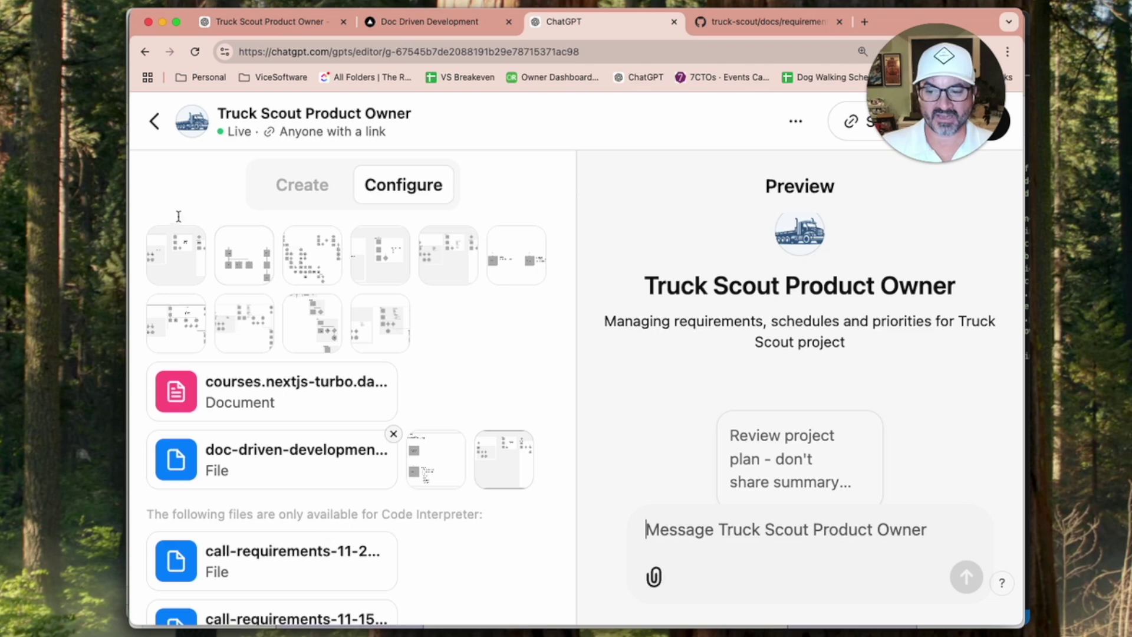
scroll(393, 405, down, 7)
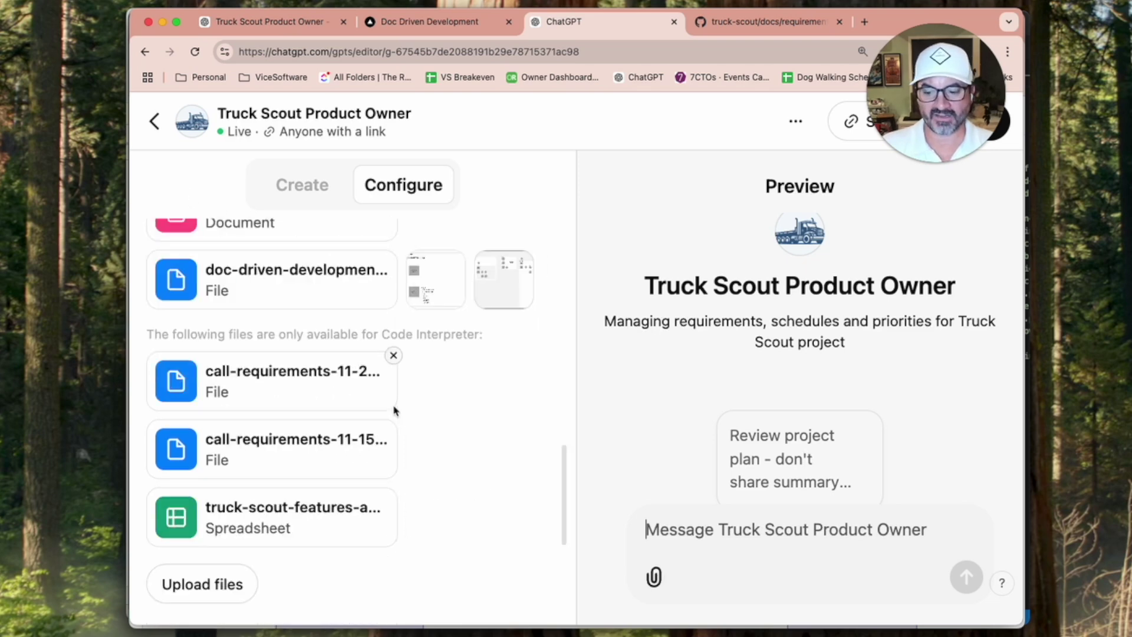
scroll(393, 406, up, 5)
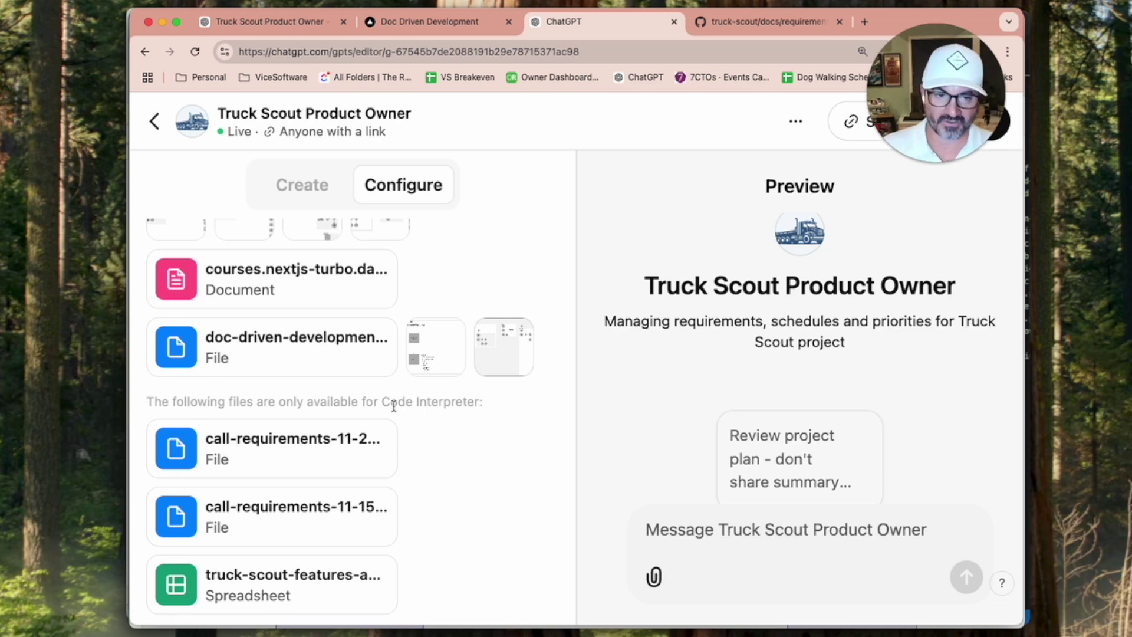
Review the first summary request in the Truck Scout Product Owner chat, then move to the updated workbook in Excel
click(301, 24)
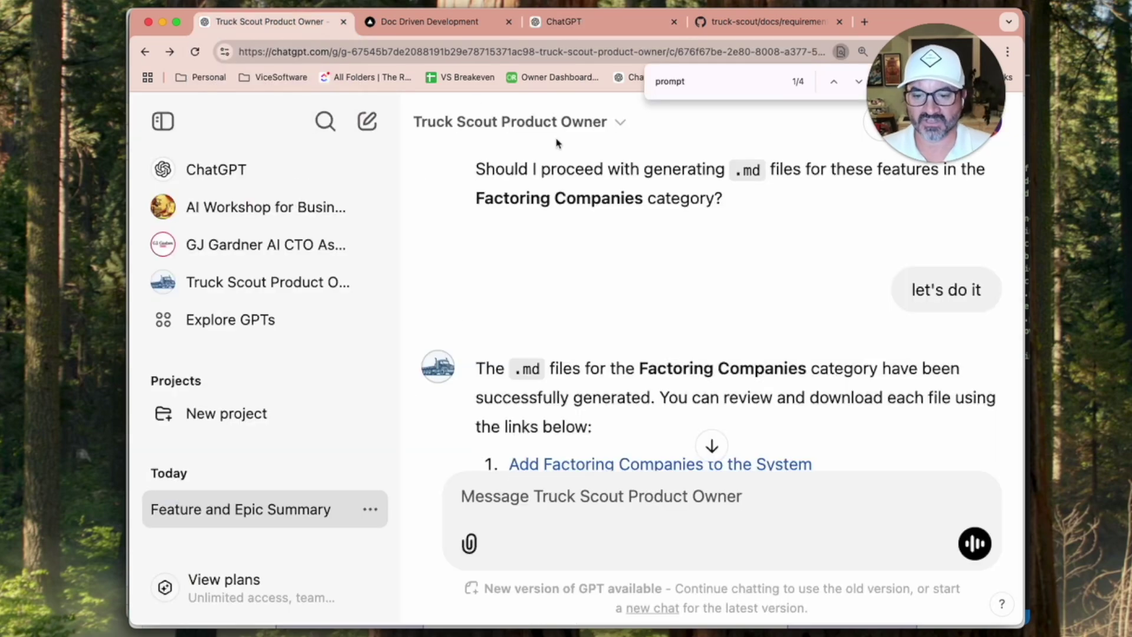
scroll(878, 306, up, 10)
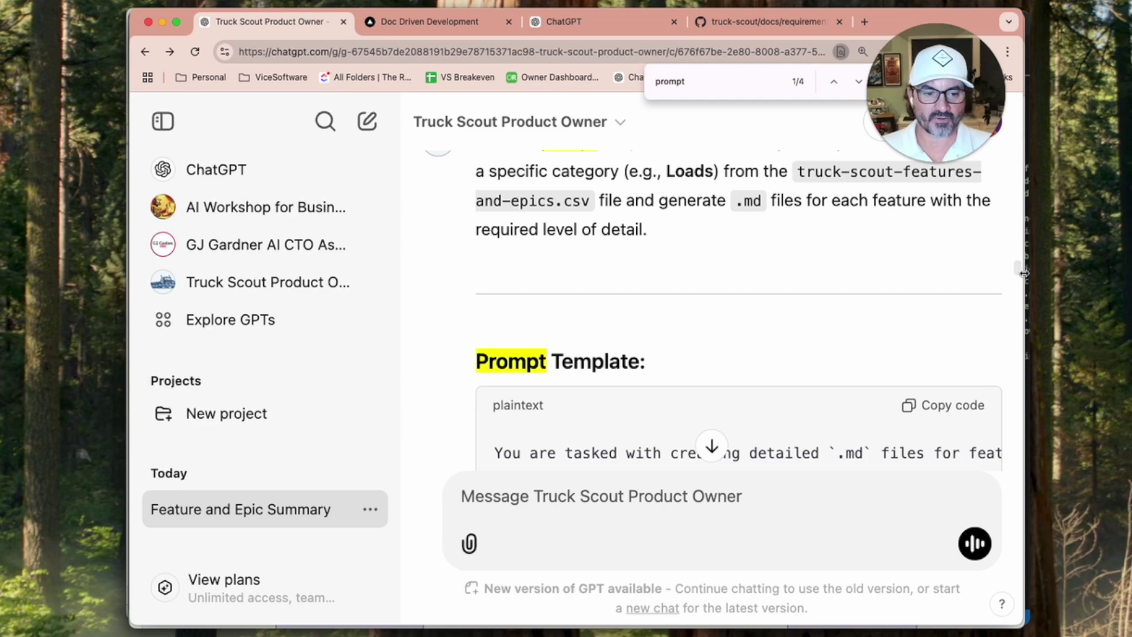
drag(1024, 272, 1012, 100)
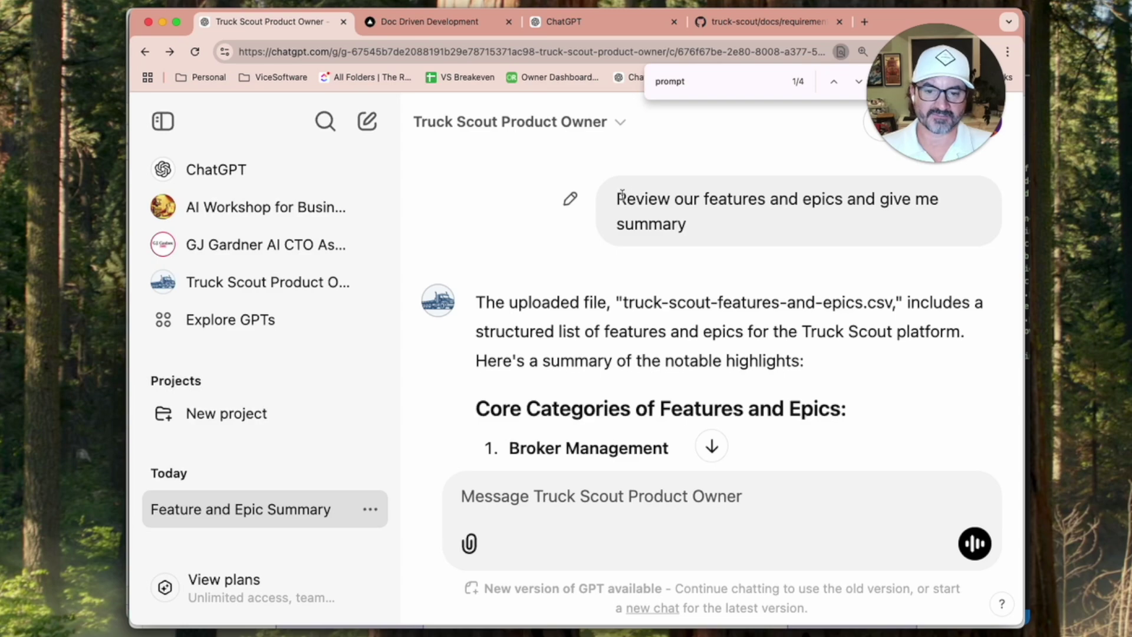
drag(617, 194, 731, 226)
click(731, 226)
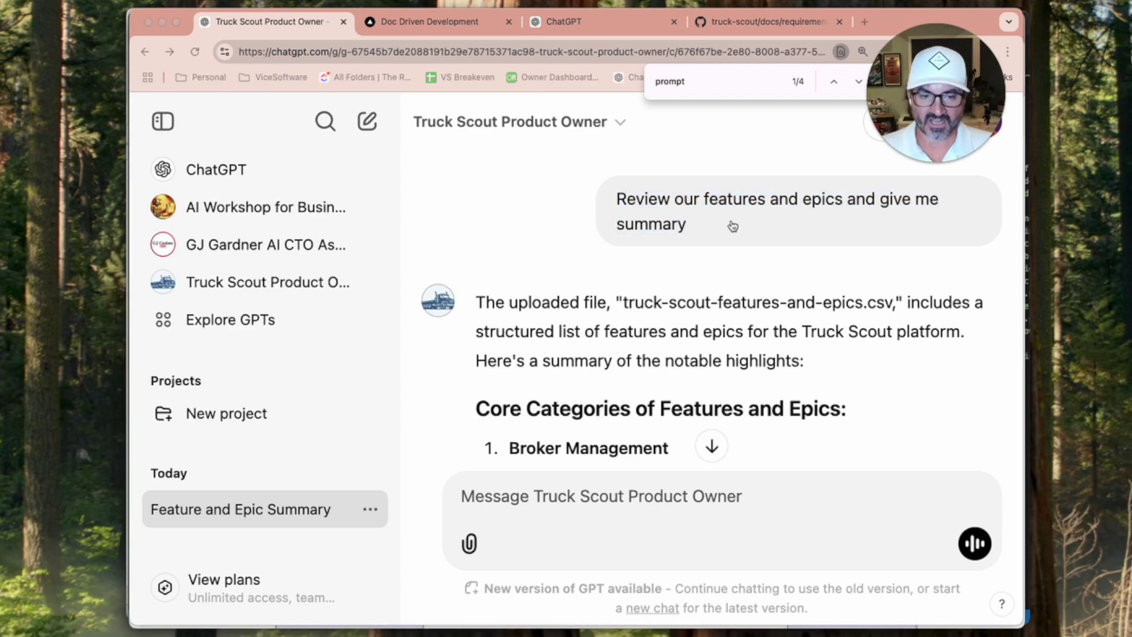
key(super+Tab)
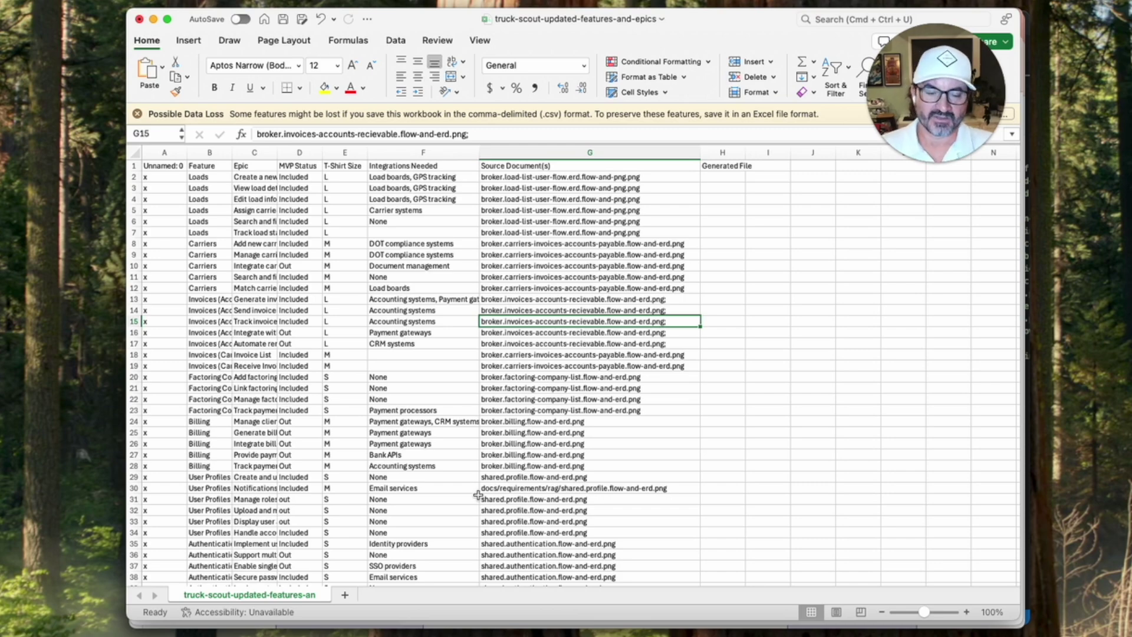
click(167, 177)
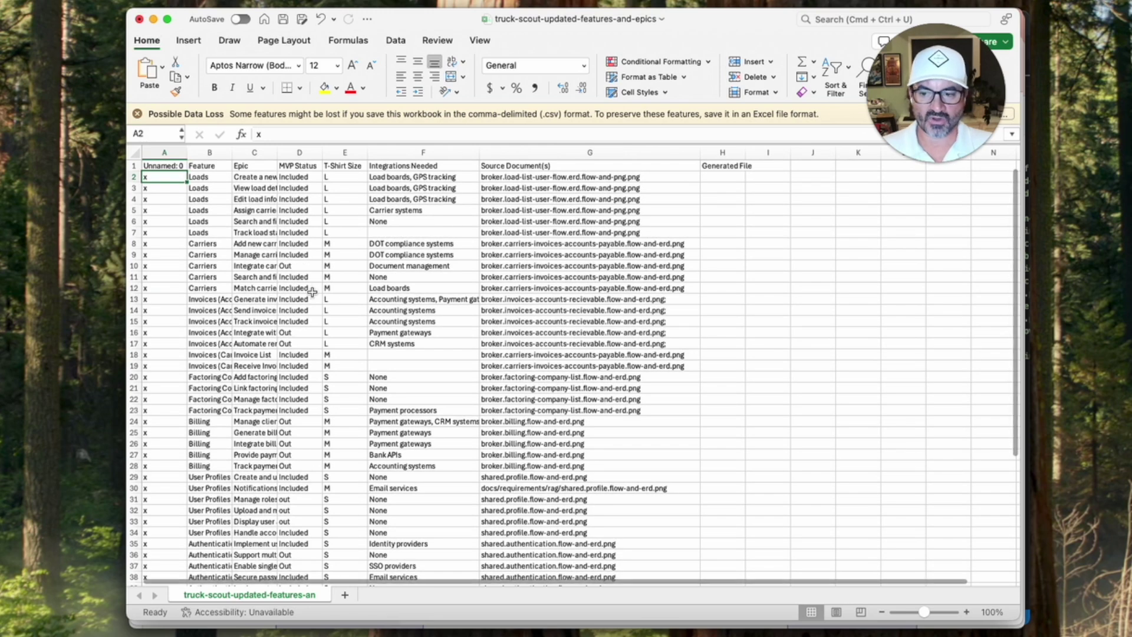
click(528, 177)
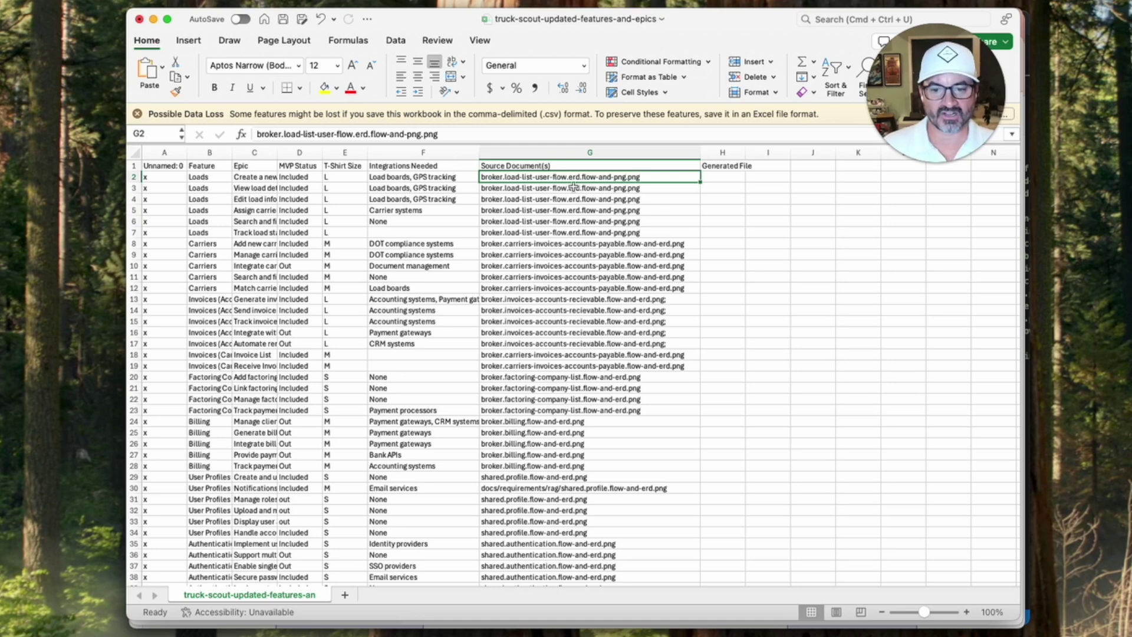
drag(590, 200, 590, 207)
click(589, 221)
click(589, 254)
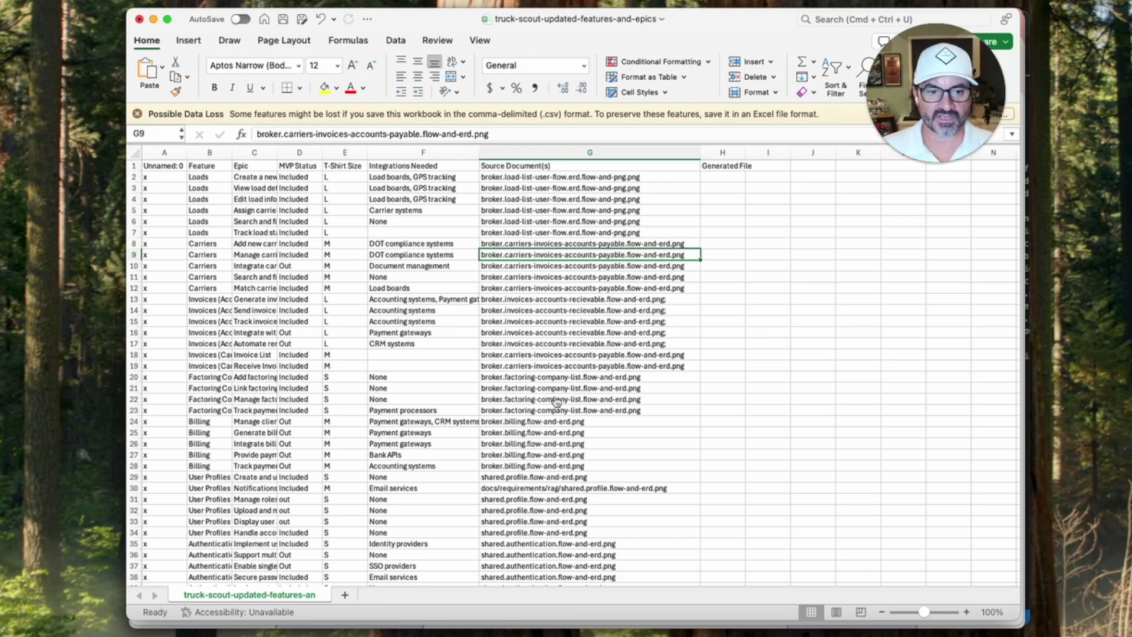
Scroll the Truck Scout chat down to the six Loads requirement file links, from Create a New Load onward
key(super+Tab)
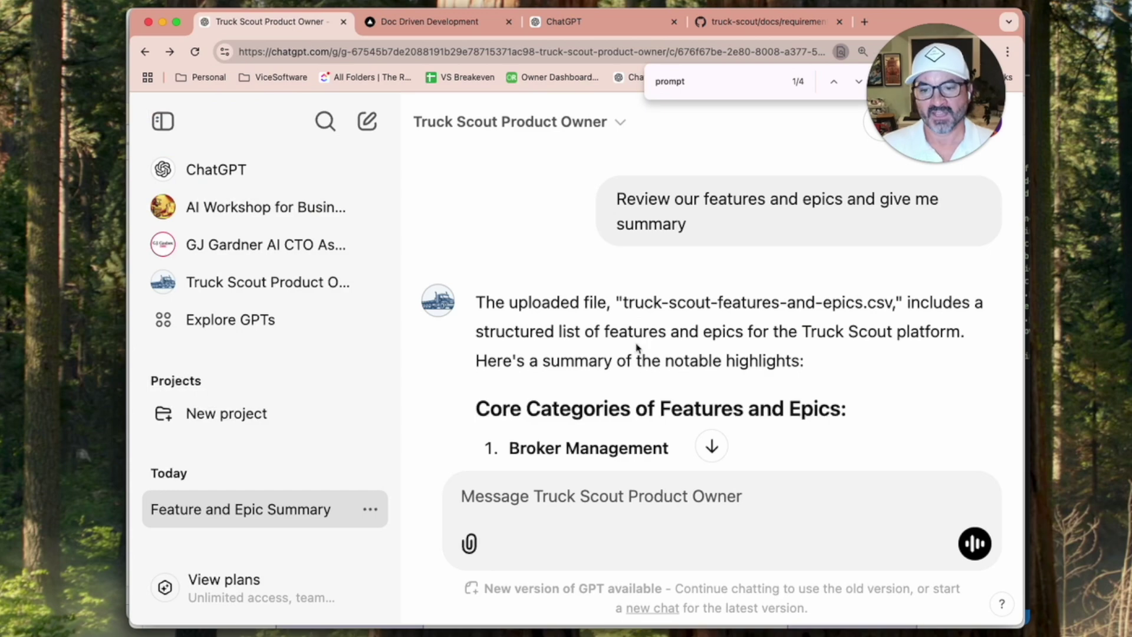
scroll(825, 302, down, 10)
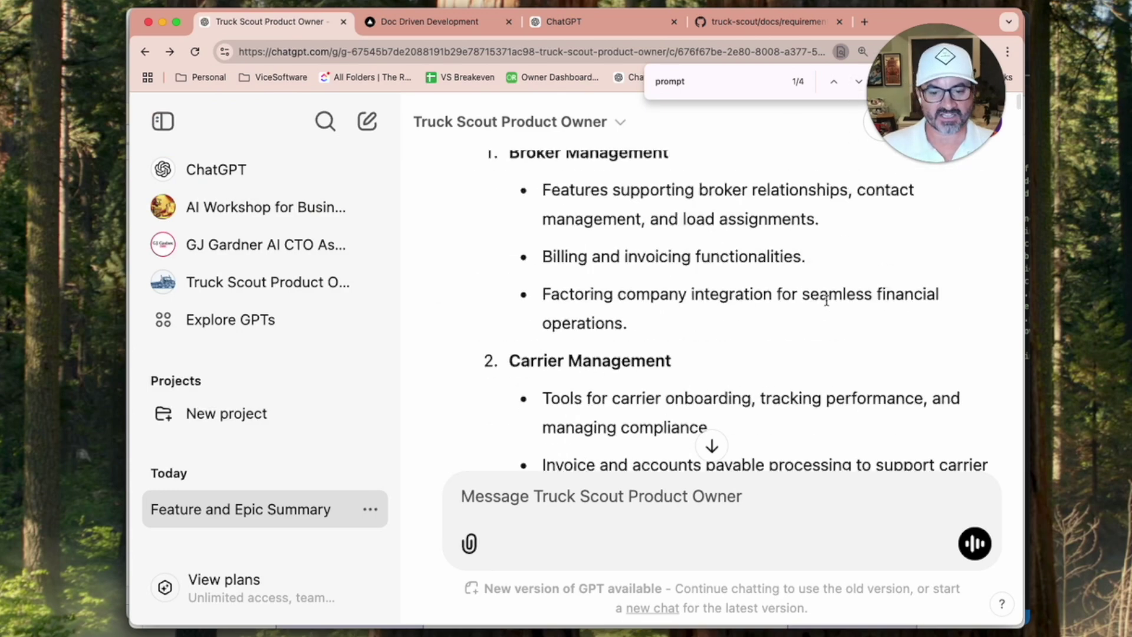
scroll(827, 305, down, 15)
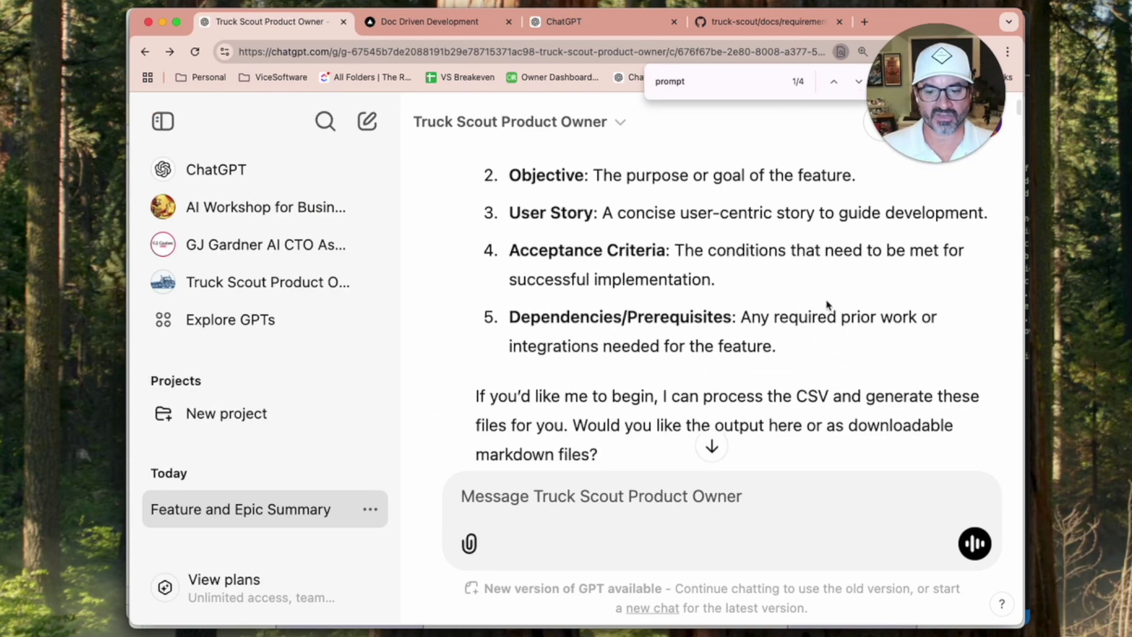
scroll(755, 376, down, 10)
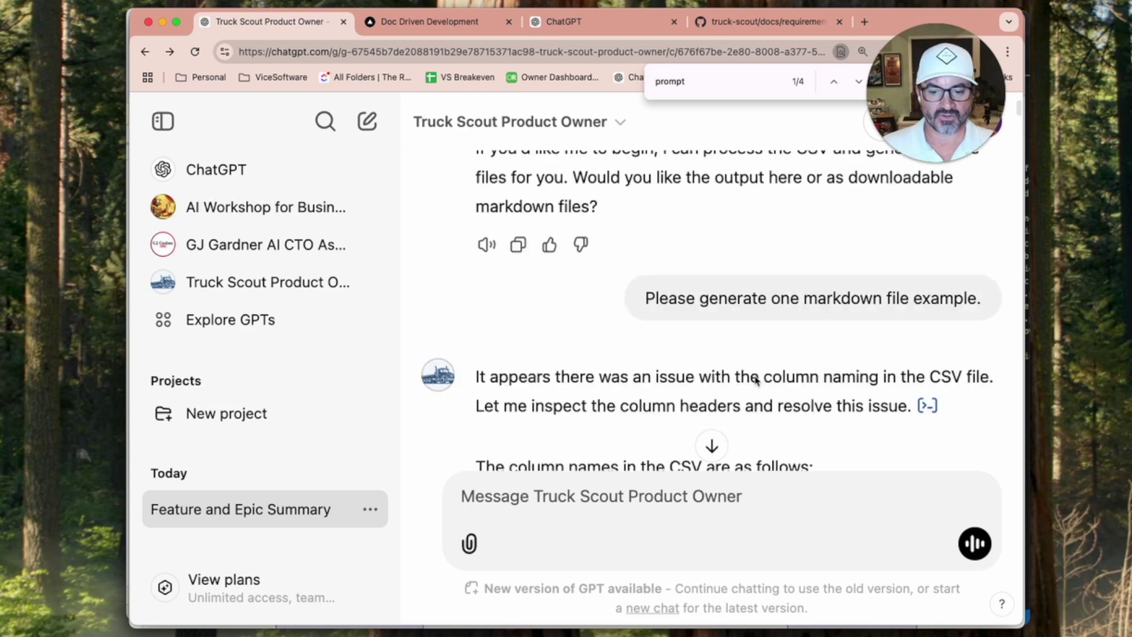
scroll(755, 381, down, 8)
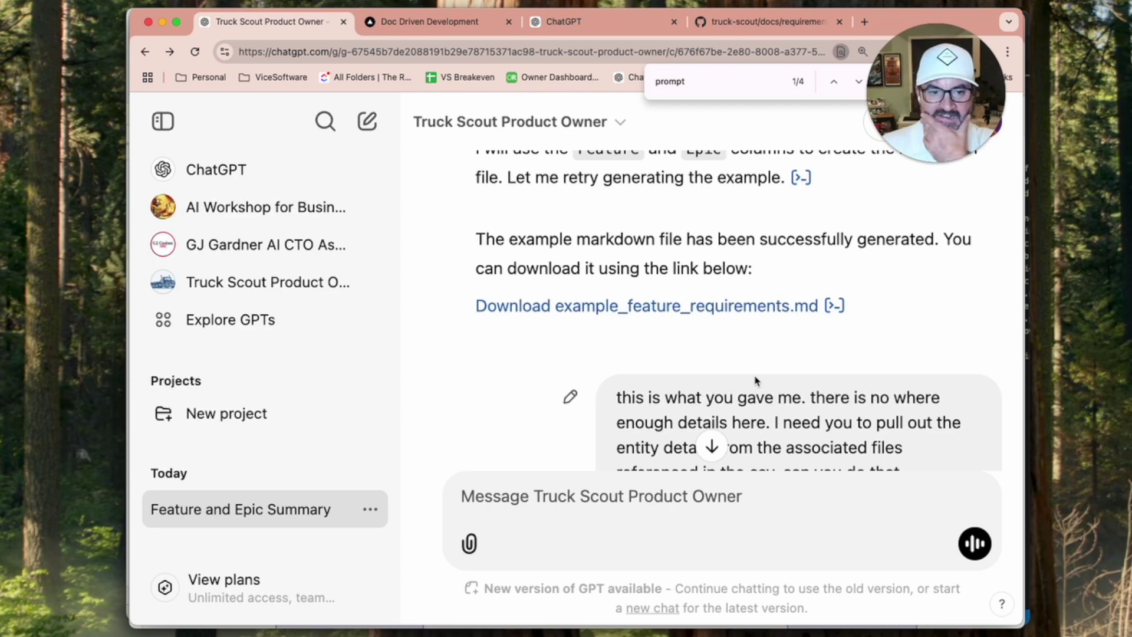
scroll(755, 380, down, 15)
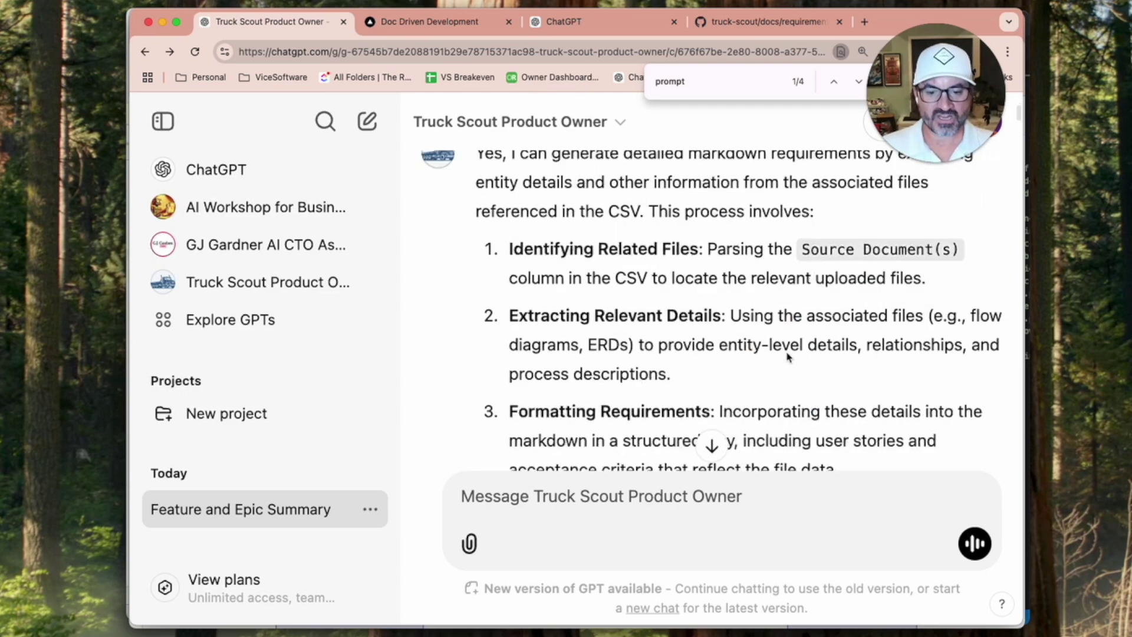
scroll(786, 353, down, 15)
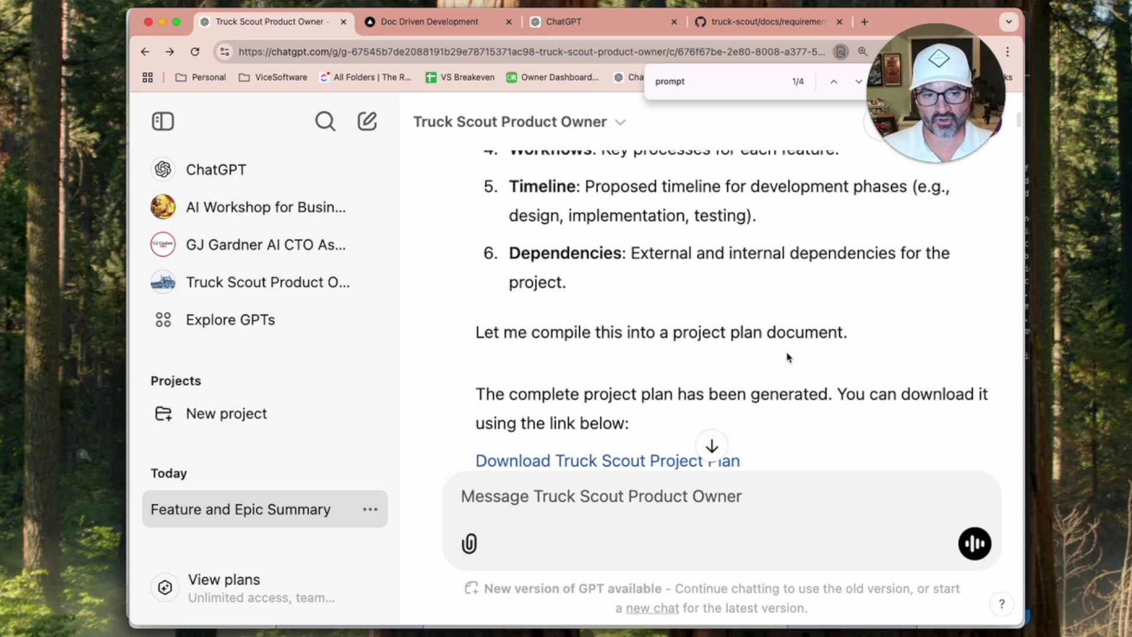
scroll(786, 353, down, 15)
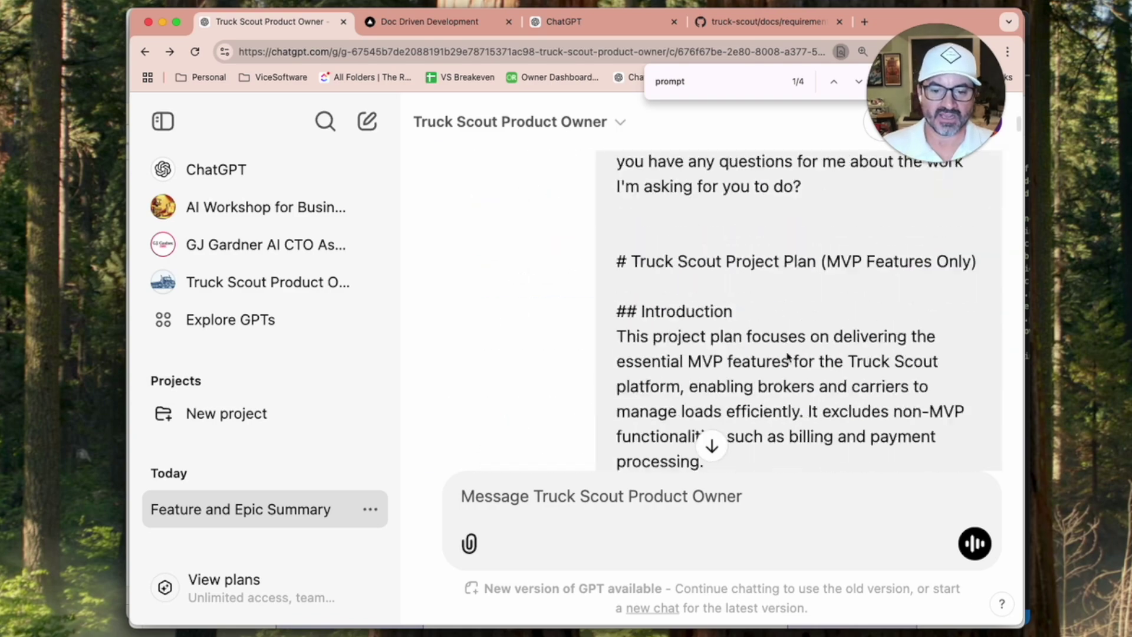
scroll(786, 353, down, 15)
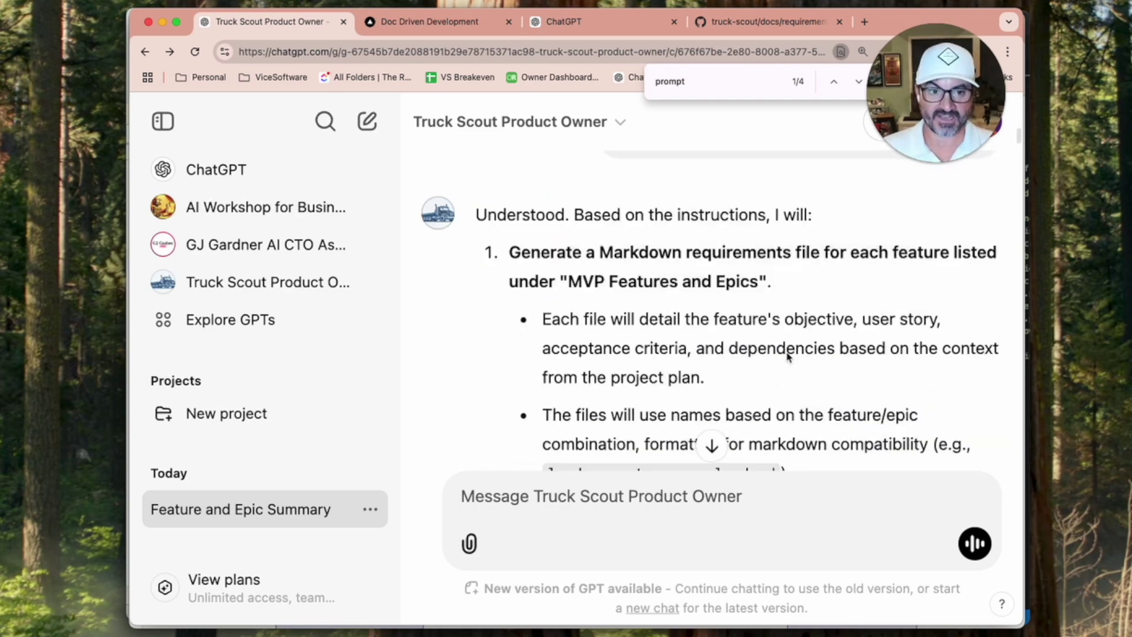
scroll(787, 356, down, 15)
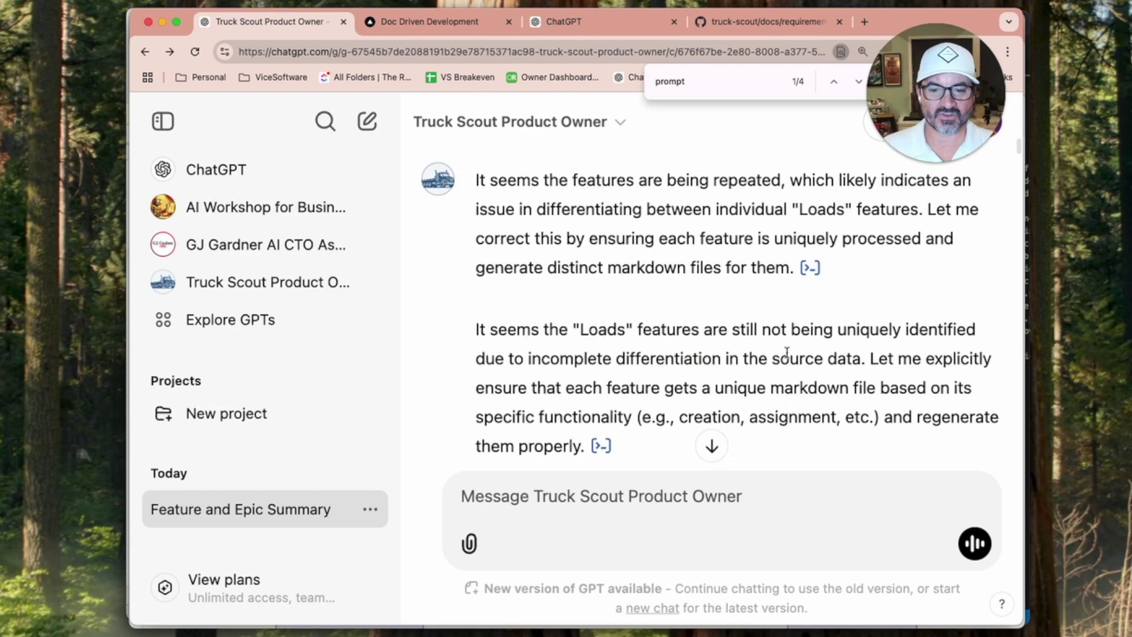
scroll(786, 355, up, 3)
scroll(786, 356, down, 2)
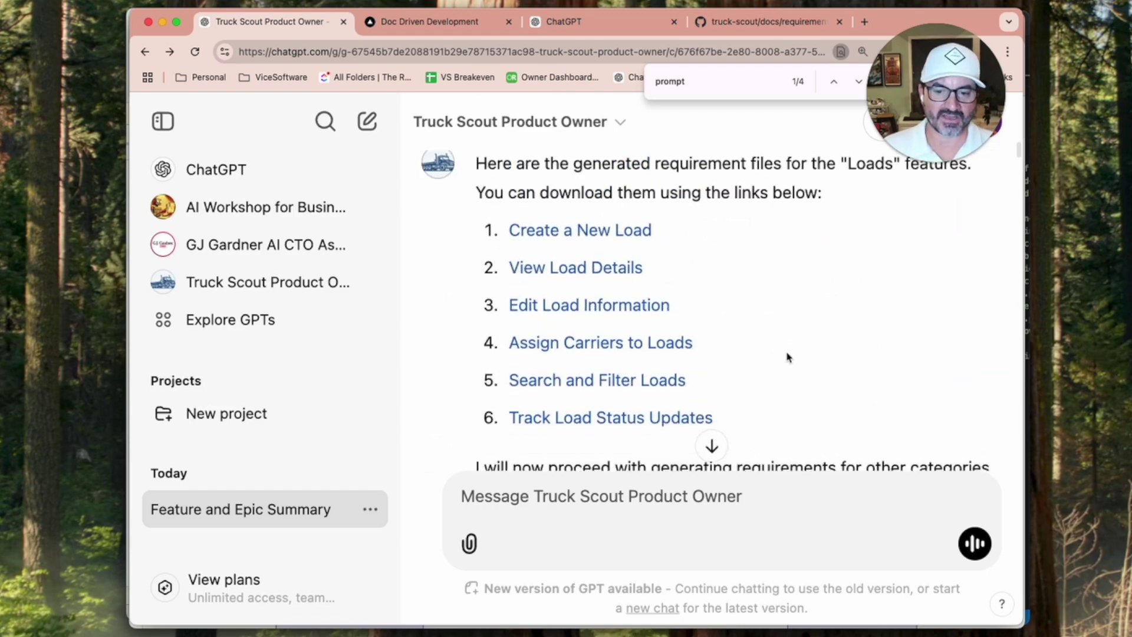
scroll(786, 357, down, 1)
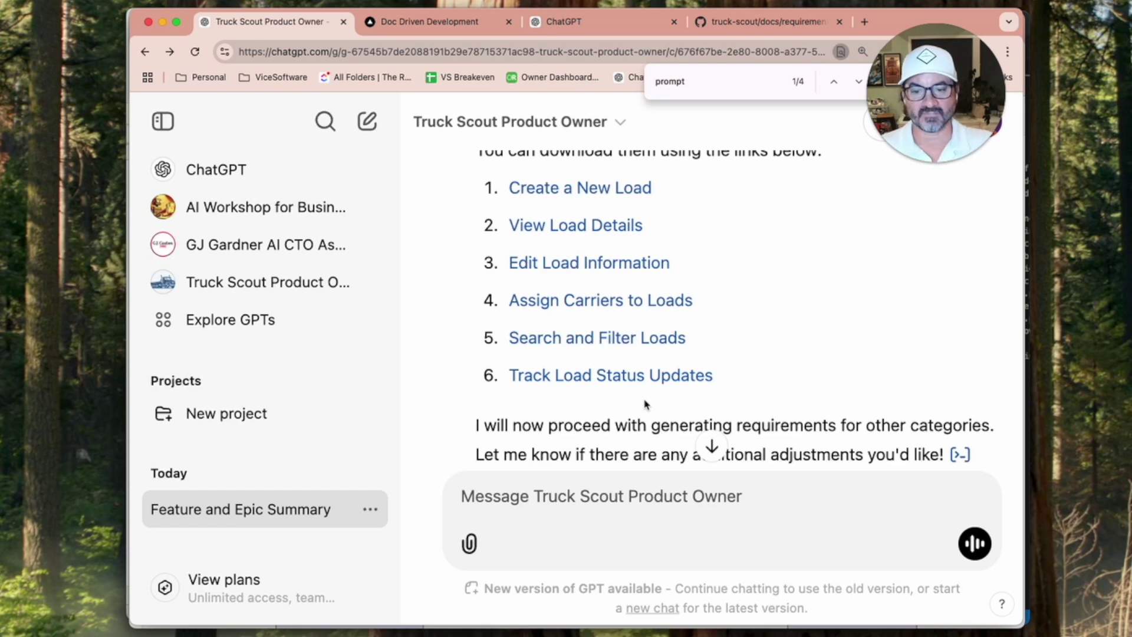
Step through the 'prompt' search matches to the reusable Prompt Template for per-feature .md files
click(711, 82)
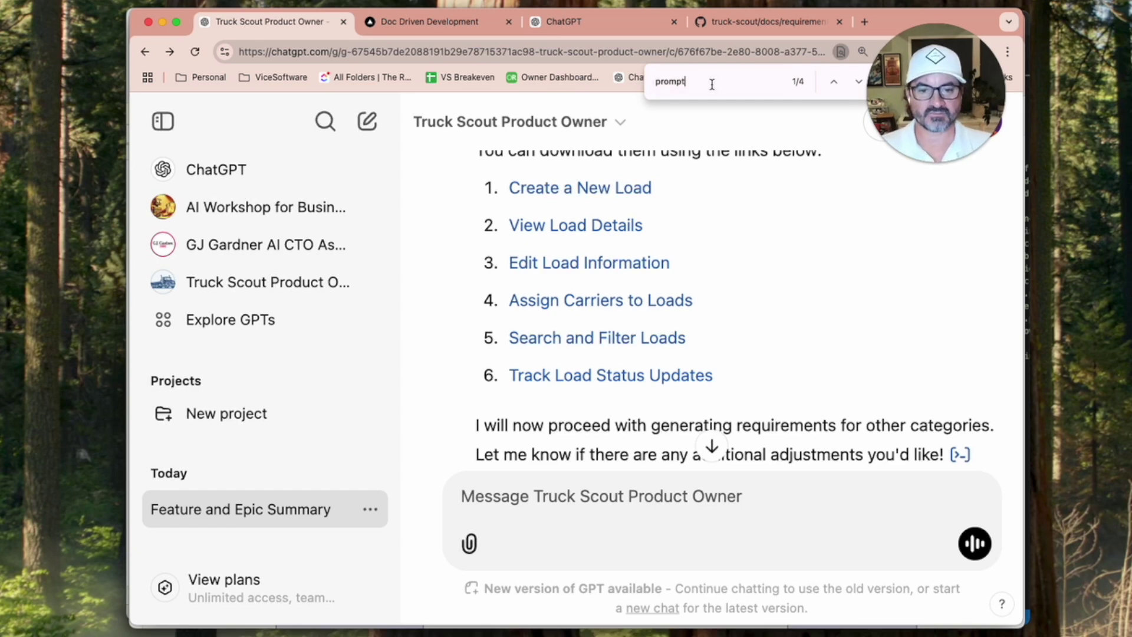
key(Return)
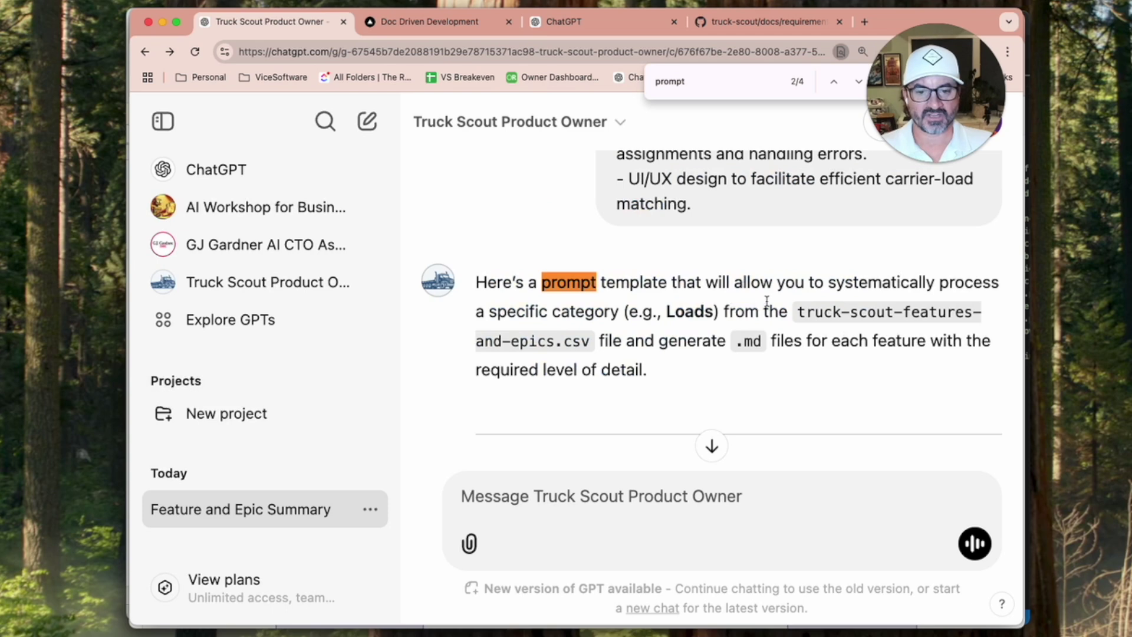
key(Return)
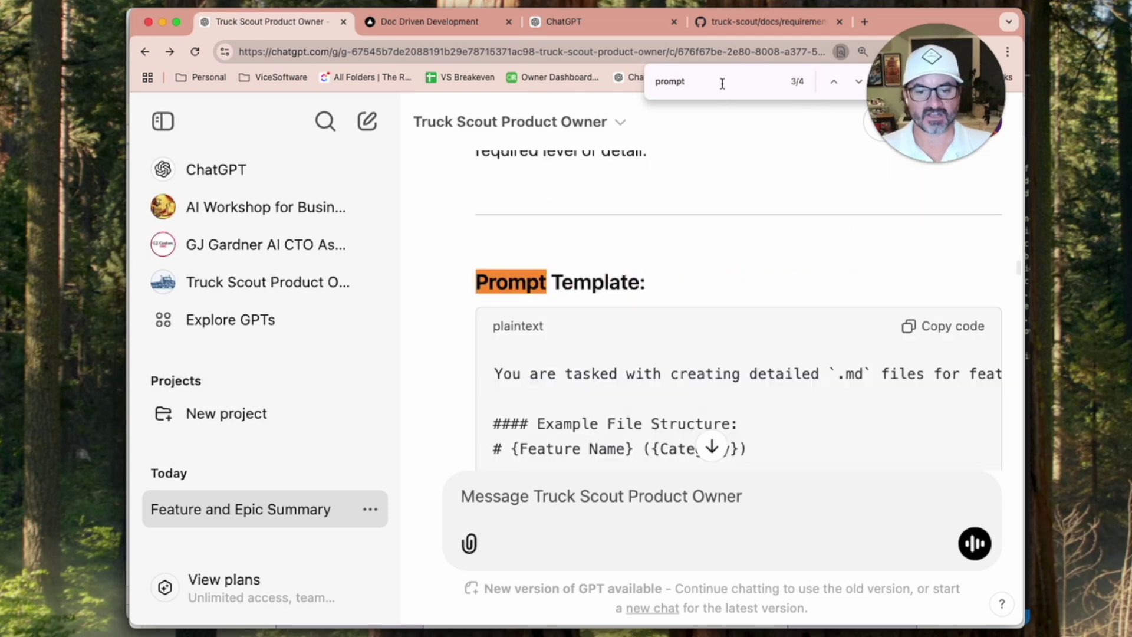
scroll(777, 234, up, 10)
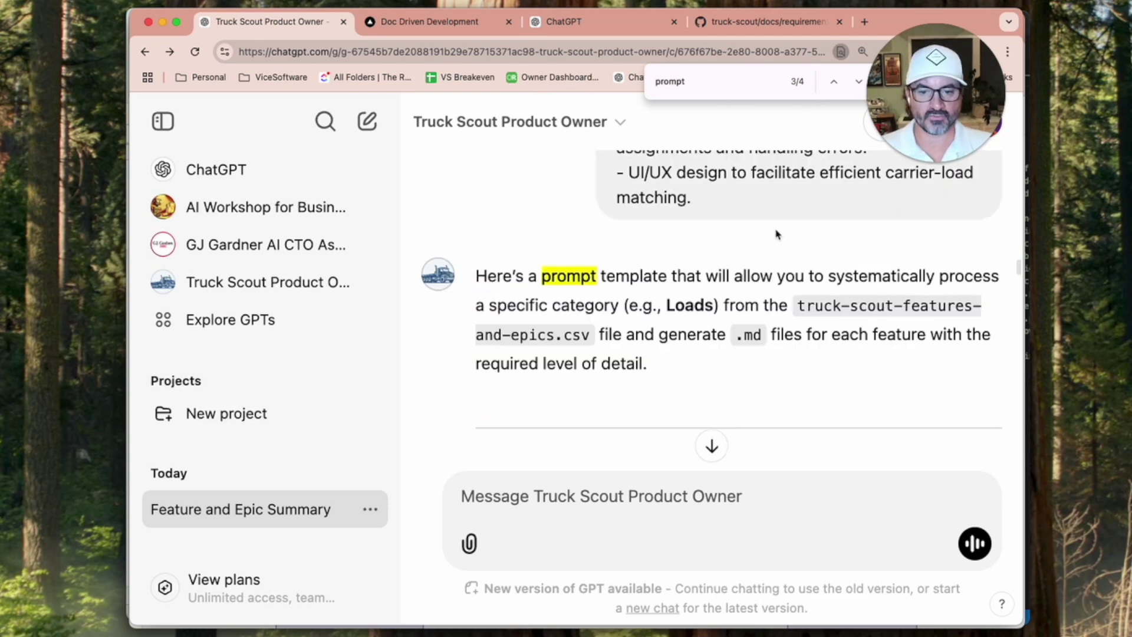
scroll(777, 234, up, 15)
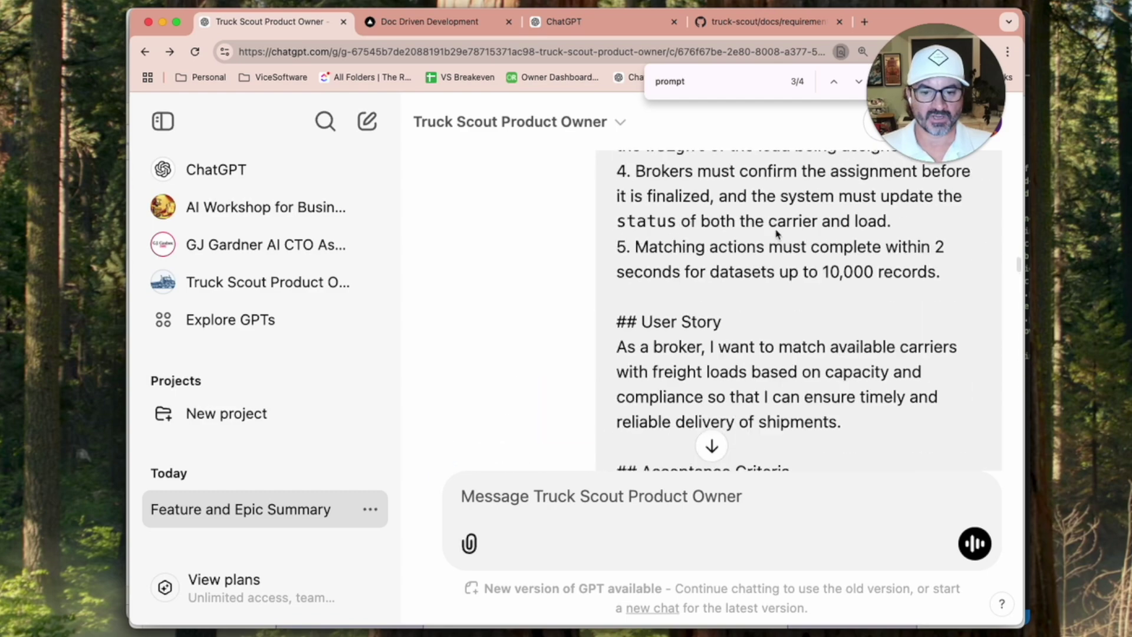
scroll(777, 234, up, 15)
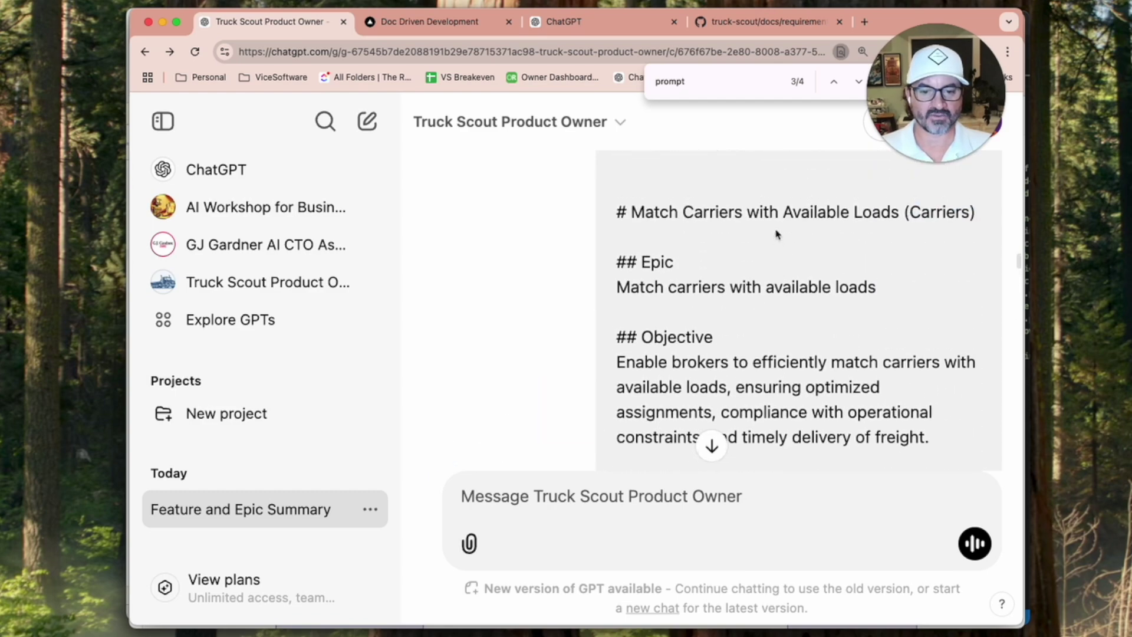
scroll(735, 265, up, 3)
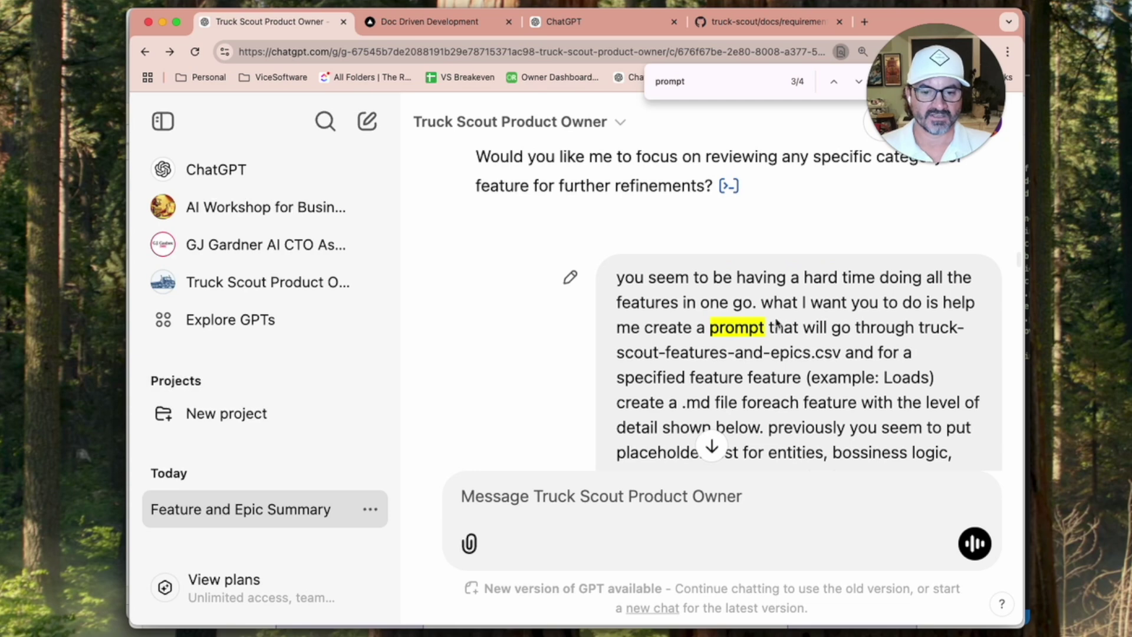
drag(657, 313, 866, 371)
click(866, 371)
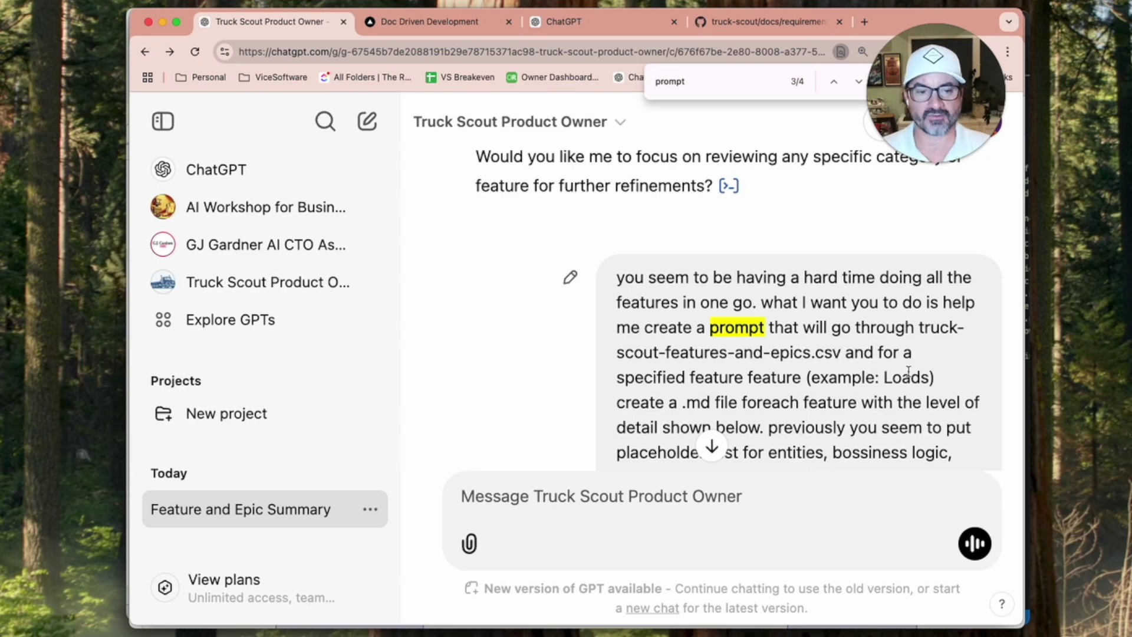
Scroll down through the six generated Loads requirement file links
scroll(901, 360, down, 15)
scroll(901, 358, down, 15)
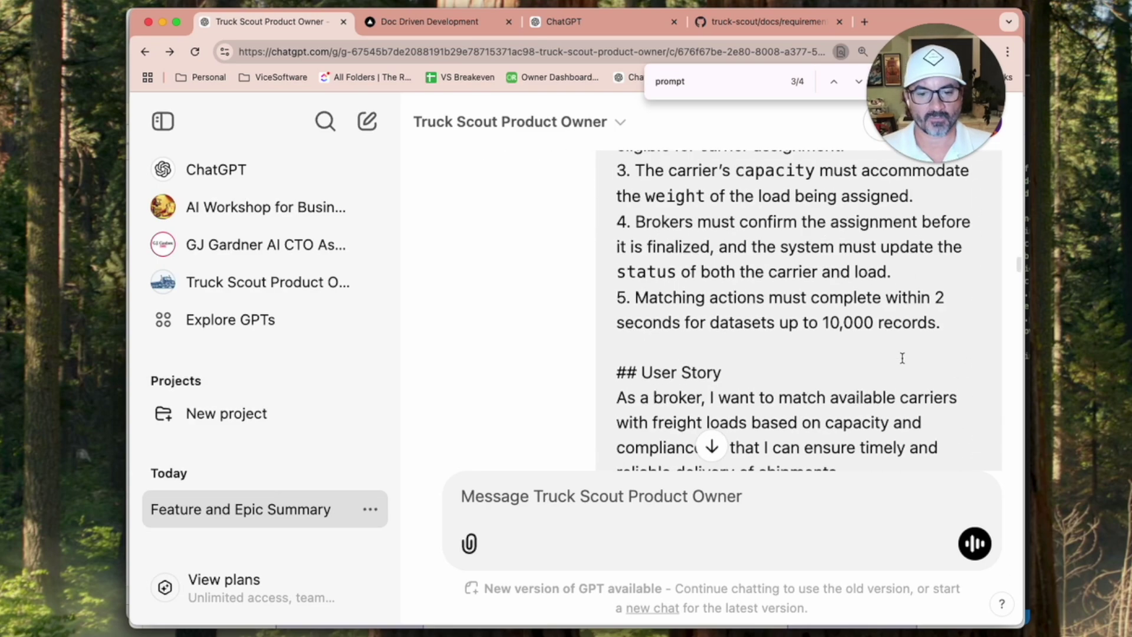
scroll(850, 254, up, 3)
scroll(849, 254, down, 15)
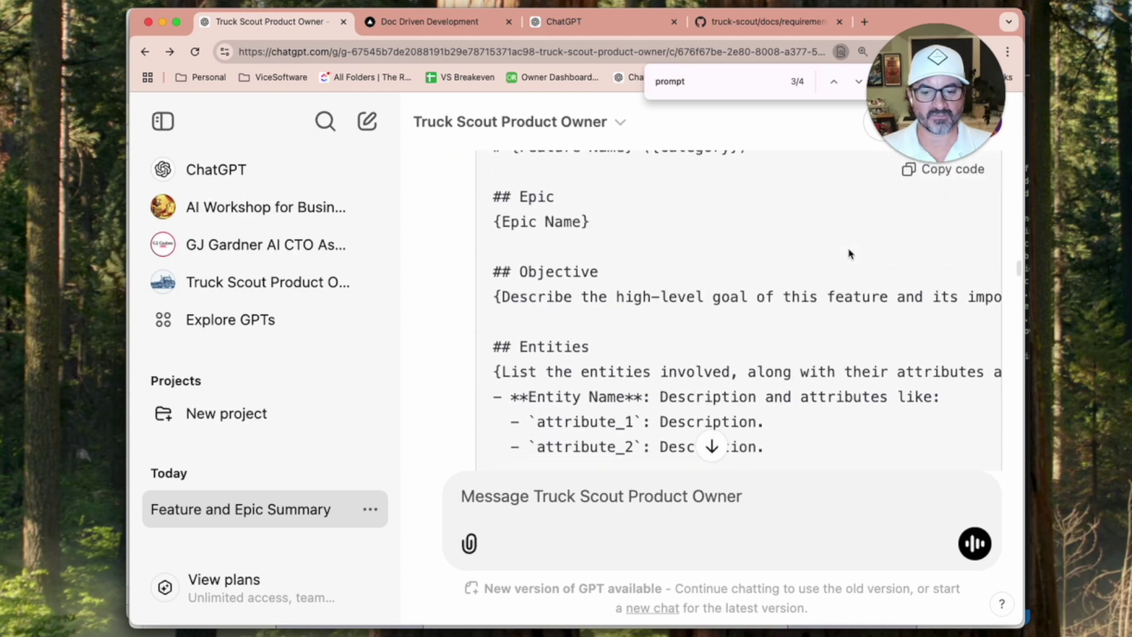
scroll(825, 256, down, 5)
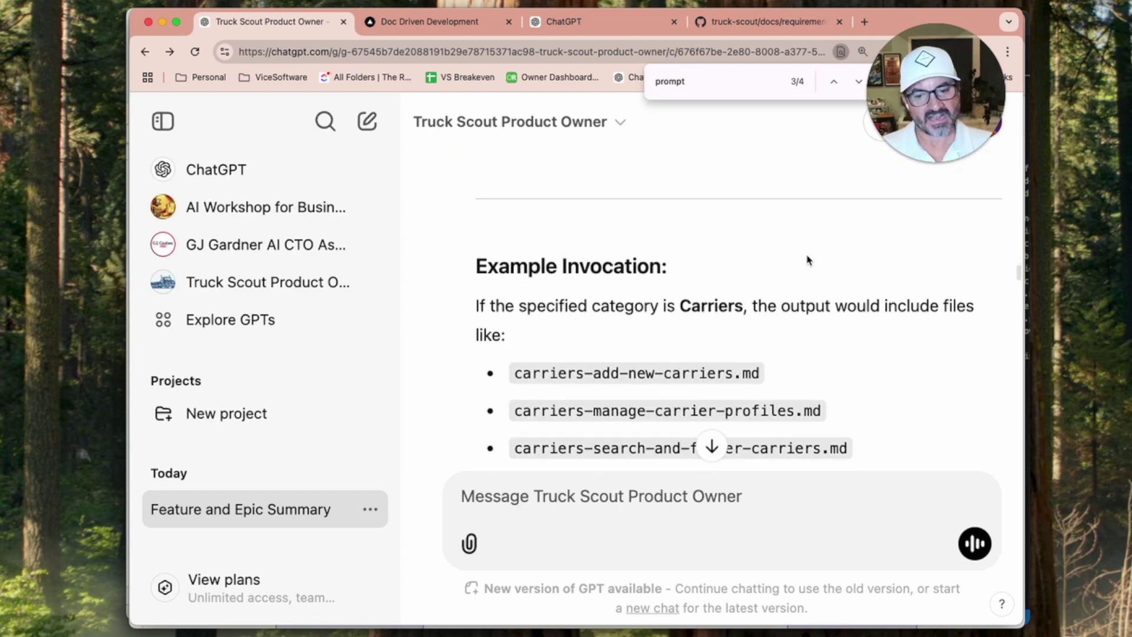
scroll(804, 380, up, 5)
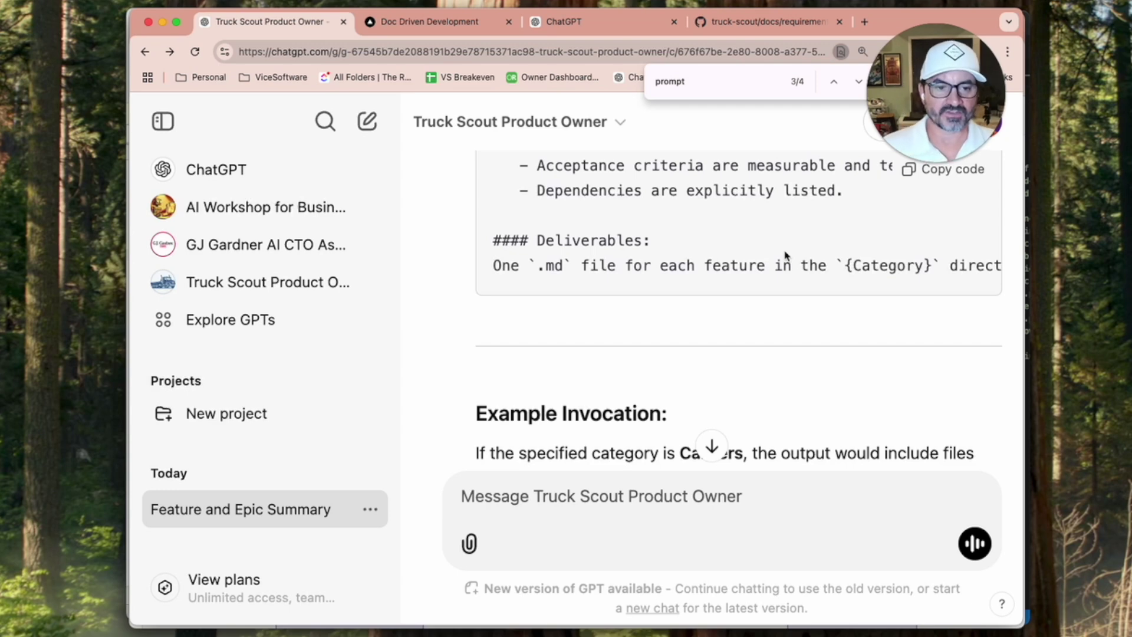
scroll(809, 302, down, 8)
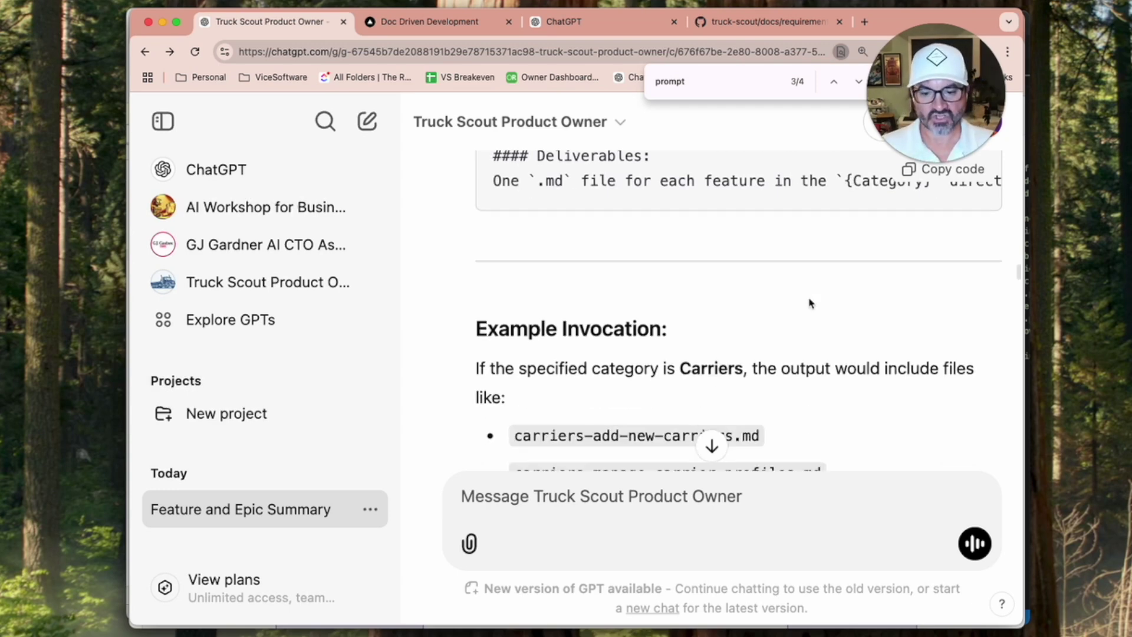
scroll(809, 303, down, 10)
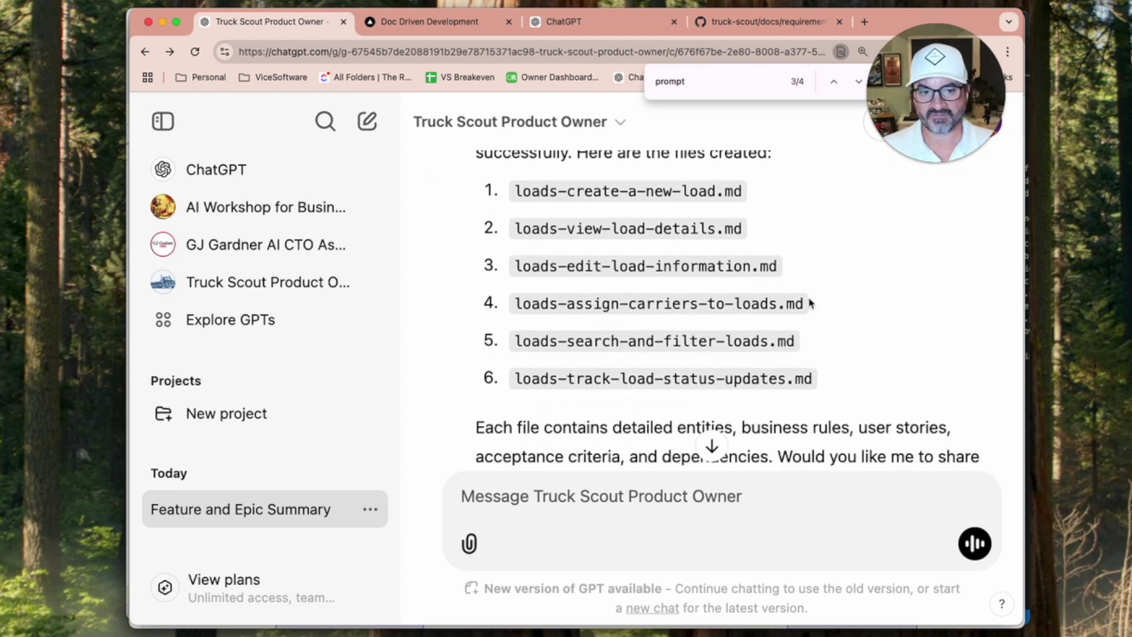
scroll(809, 302, down, 1)
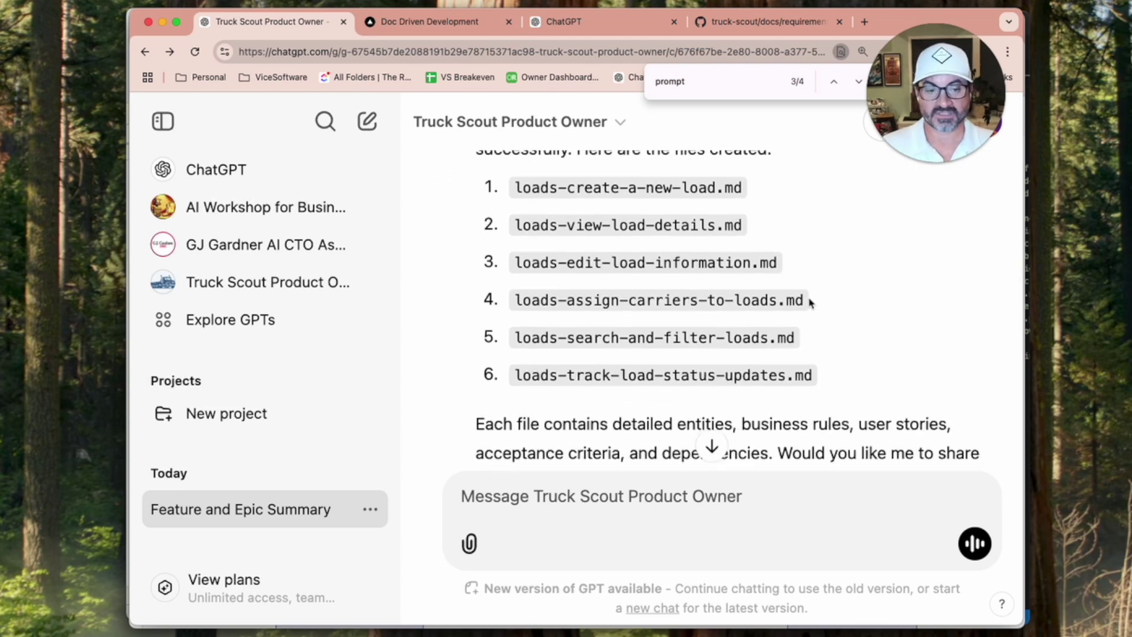
scroll(809, 303, down, 5)
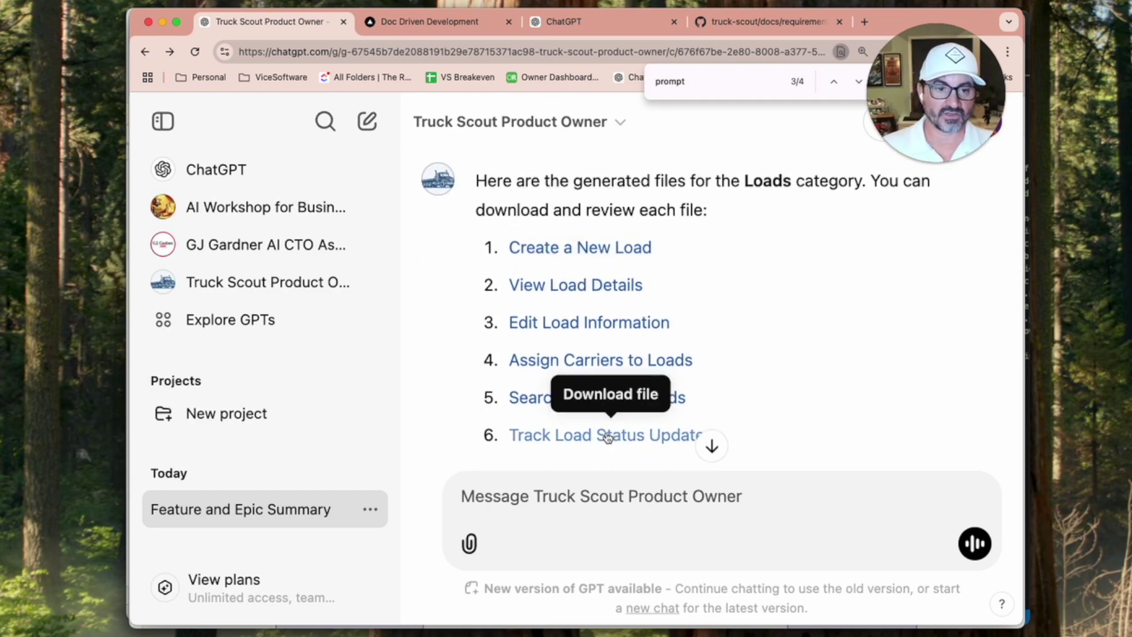
scroll(607, 437, down, 3)
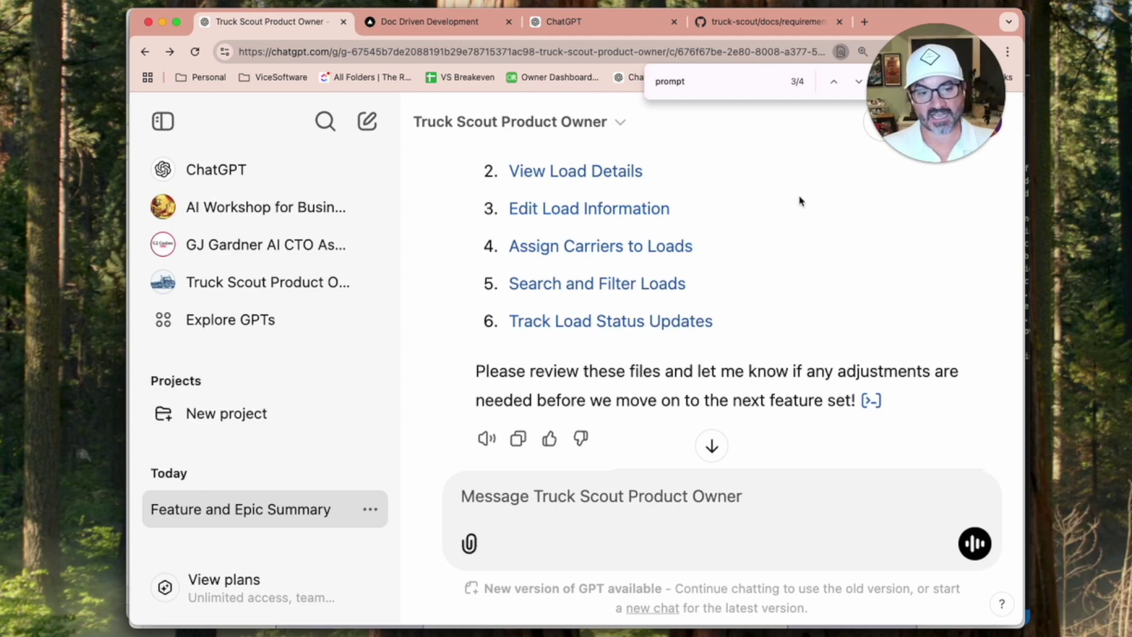
key(super+Tab)
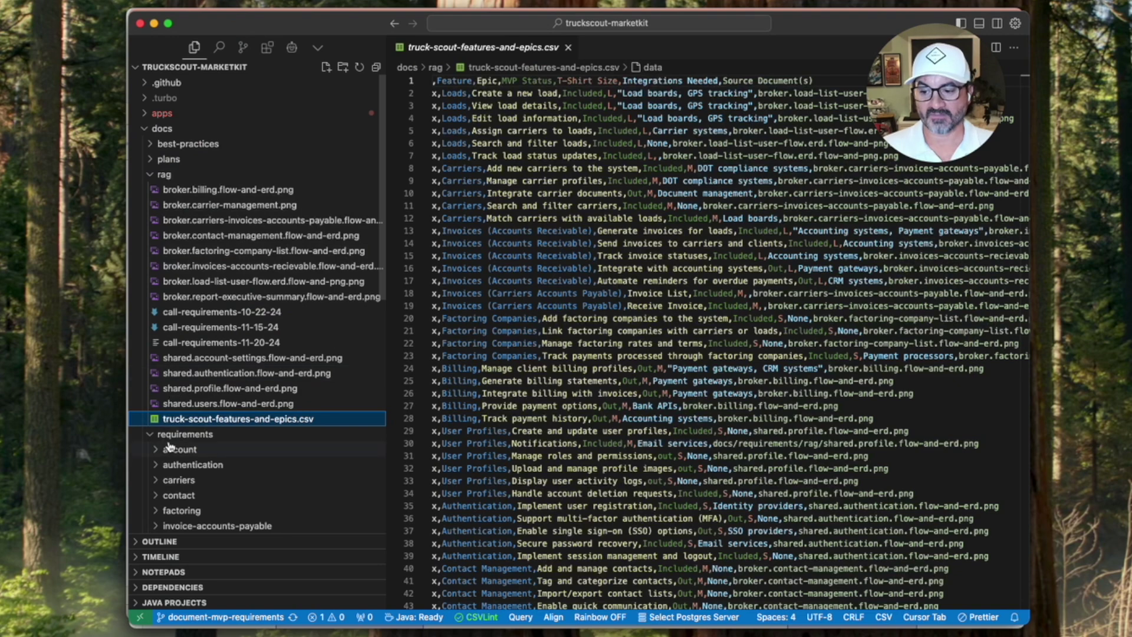
scroll(170, 446, down, 5)
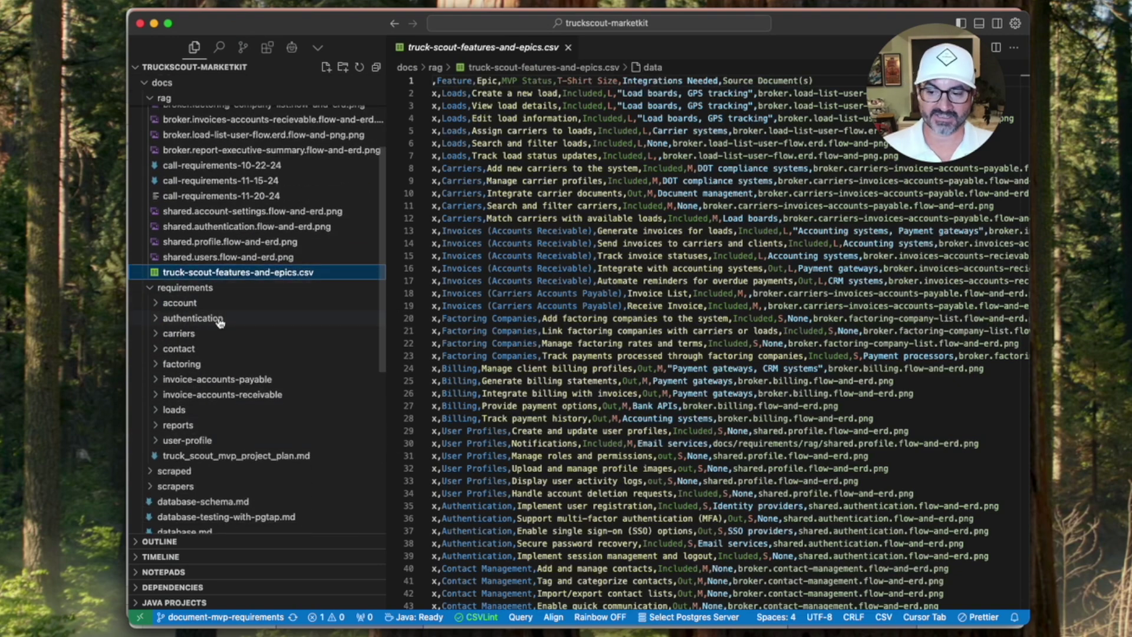
click(239, 457)
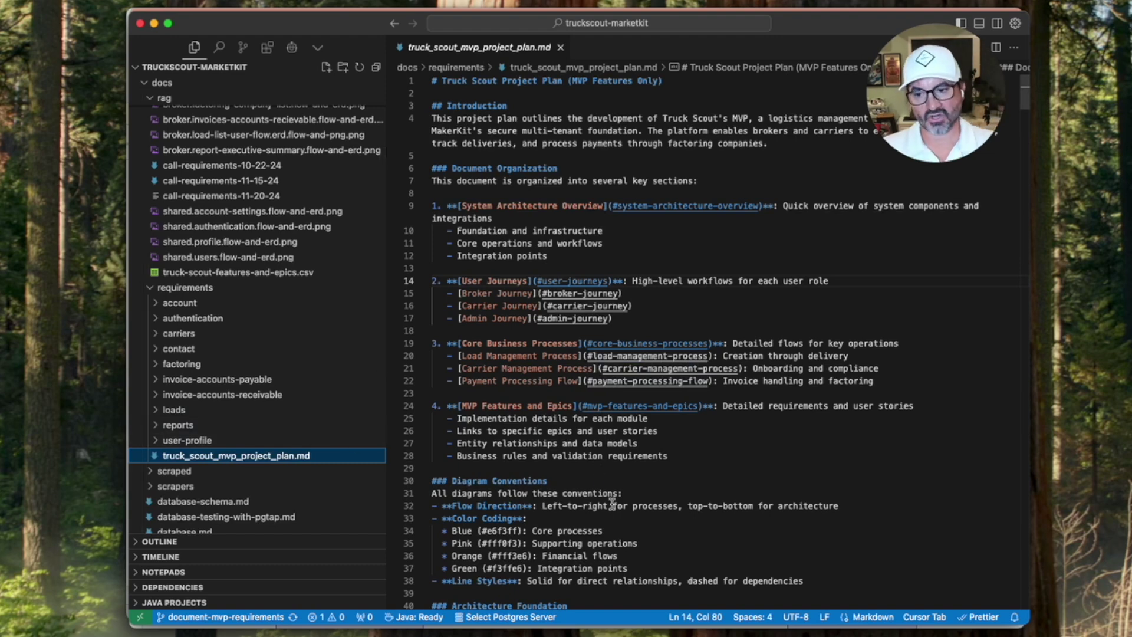
click(198, 309)
click(169, 311)
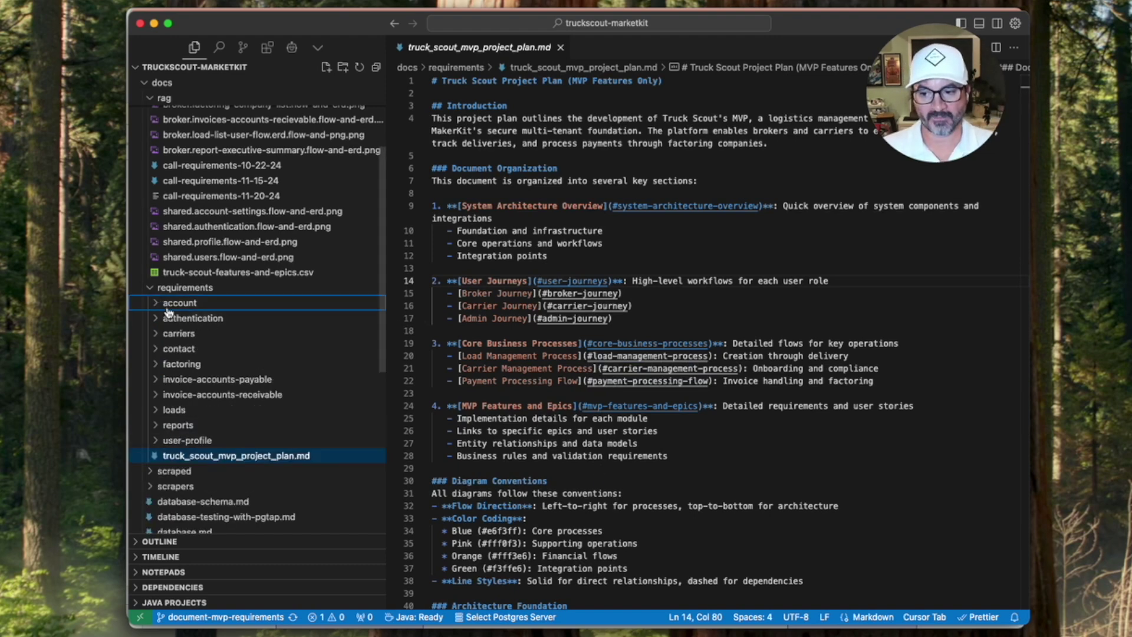
click(169, 310)
click(155, 304)
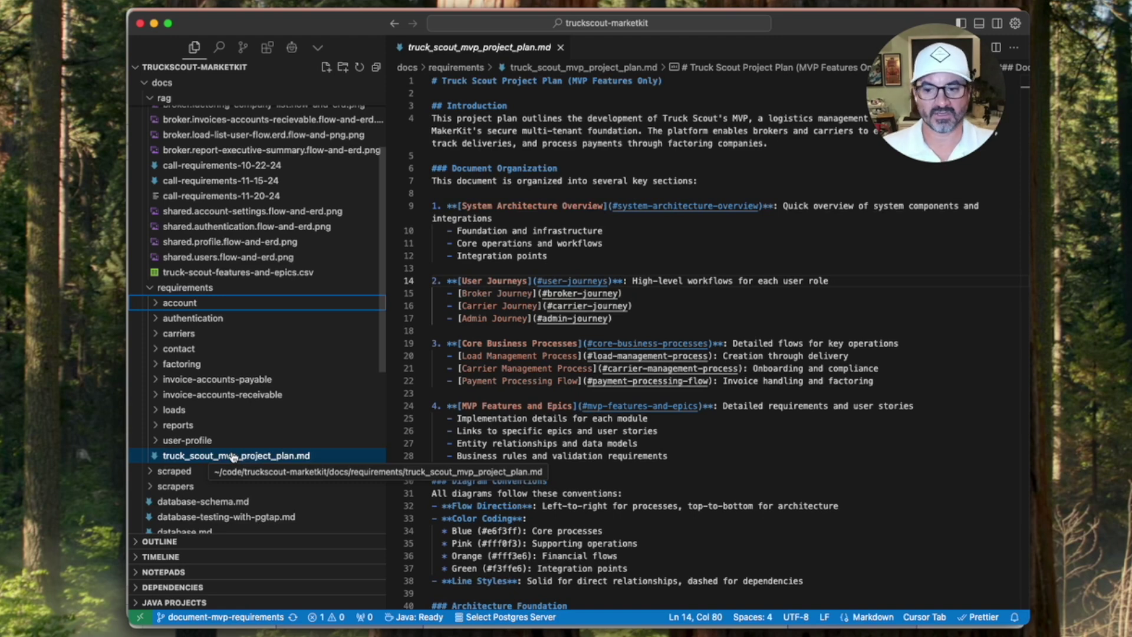
click(162, 303)
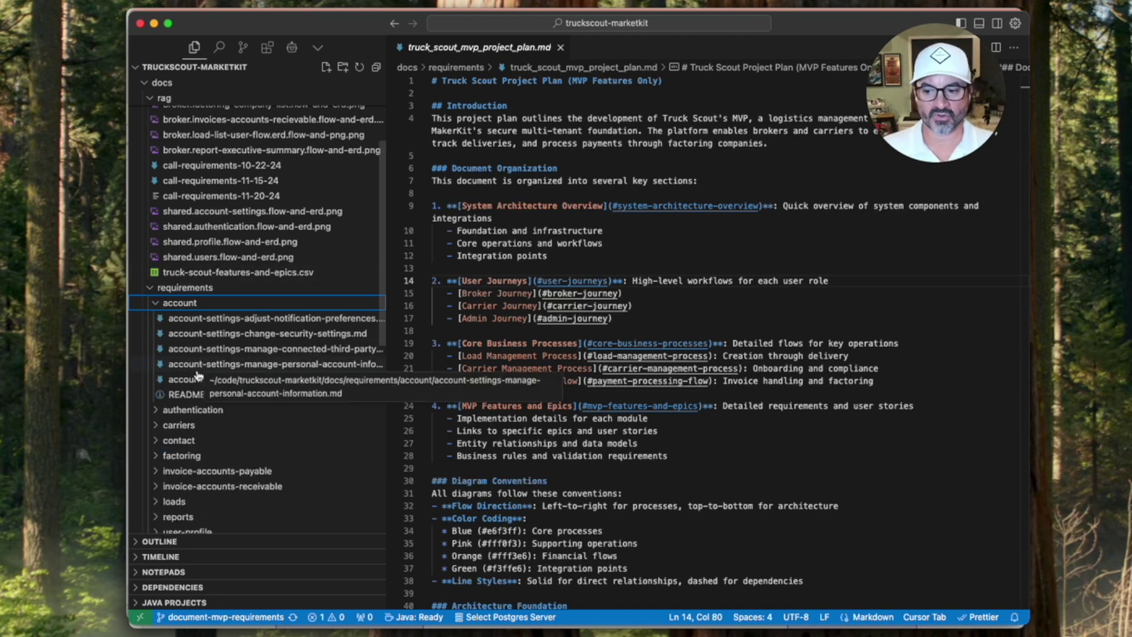
click(155, 305)
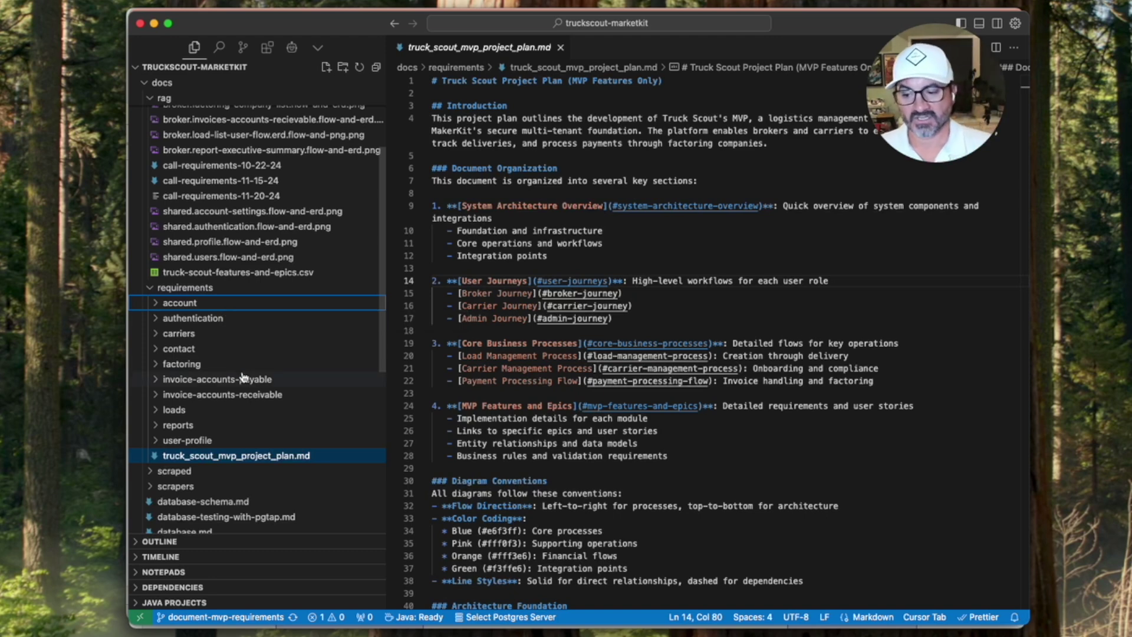
click(853, 308)
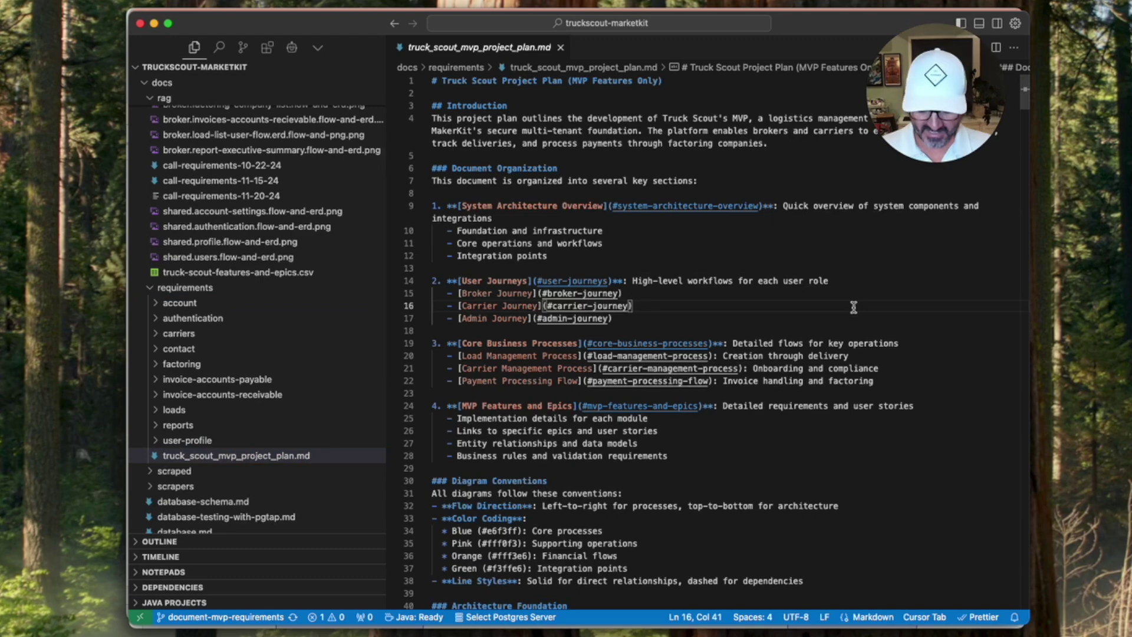
Show truck_scout_mvp_project_plan.md as a rendered preview and scroll through its diagrams
key(super+shift+v)
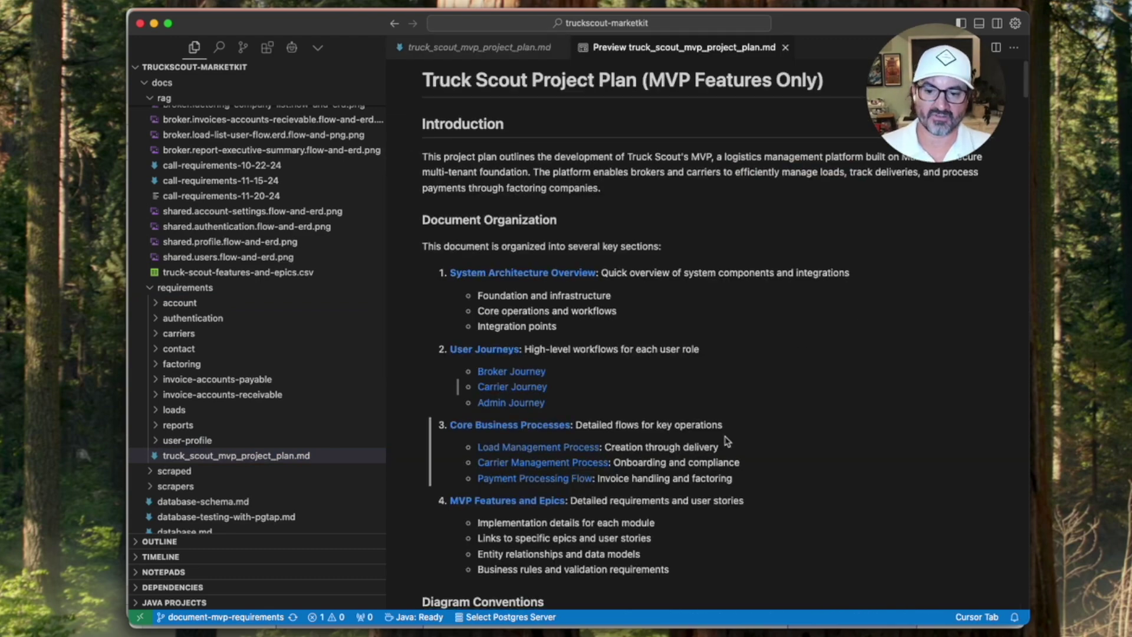
scroll(783, 389, down, 5)
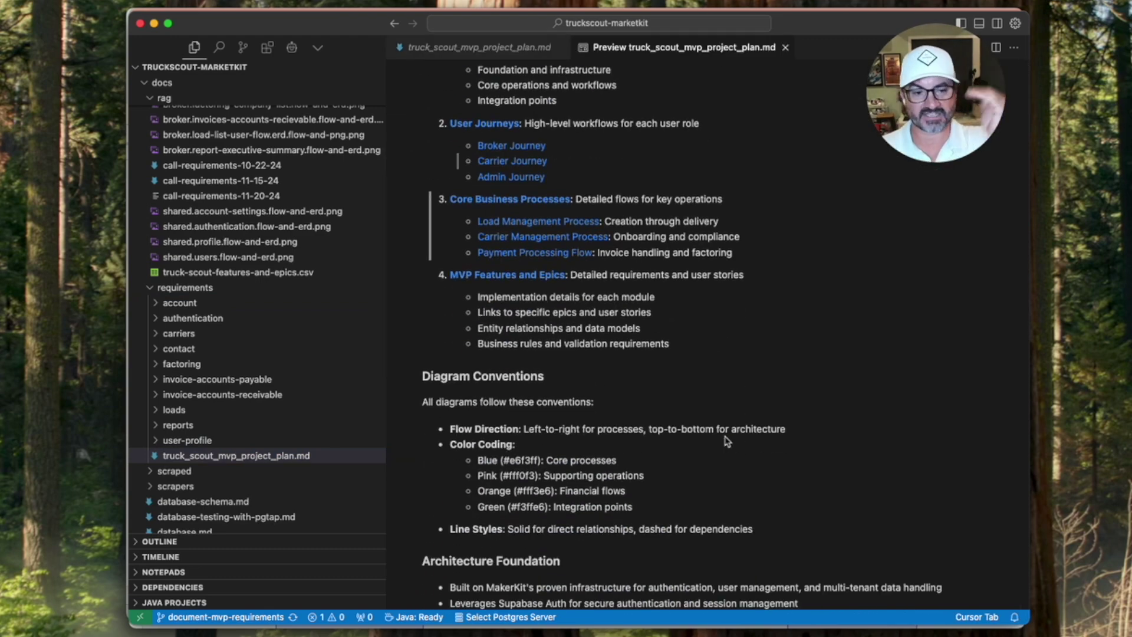
scroll(738, 396, down, 3)
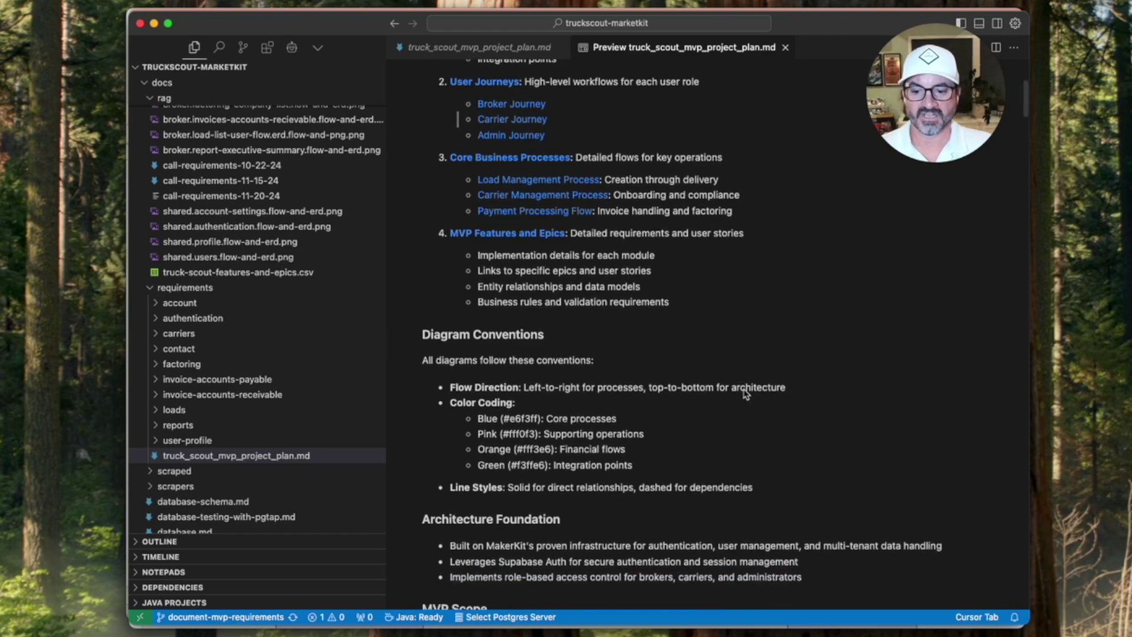
scroll(746, 394, down, 15)
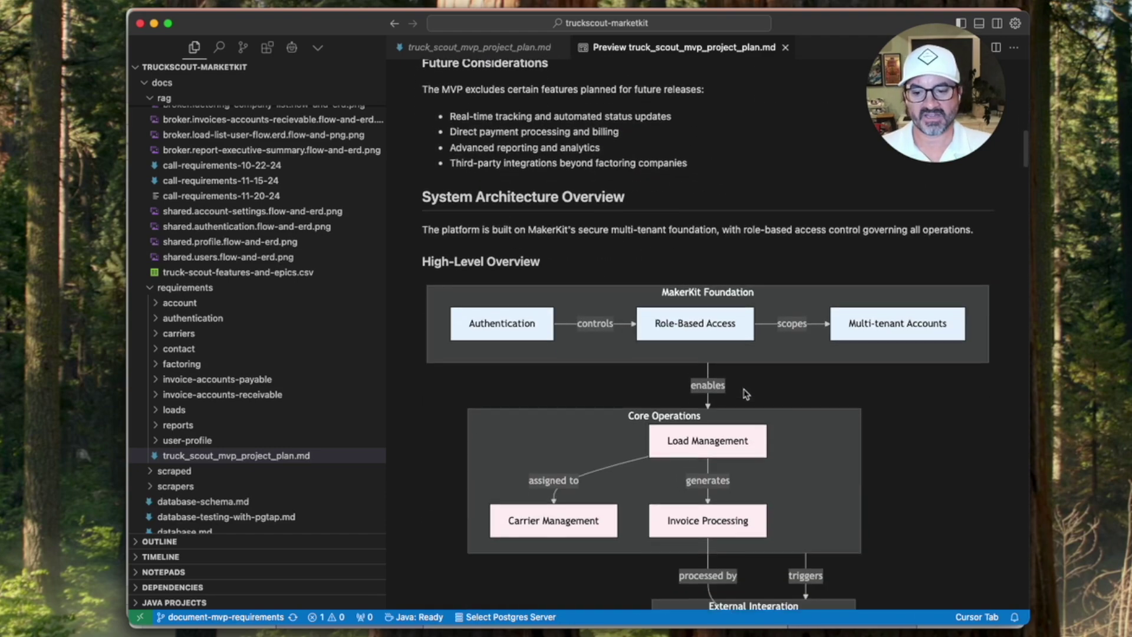
scroll(800, 561, down, 4)
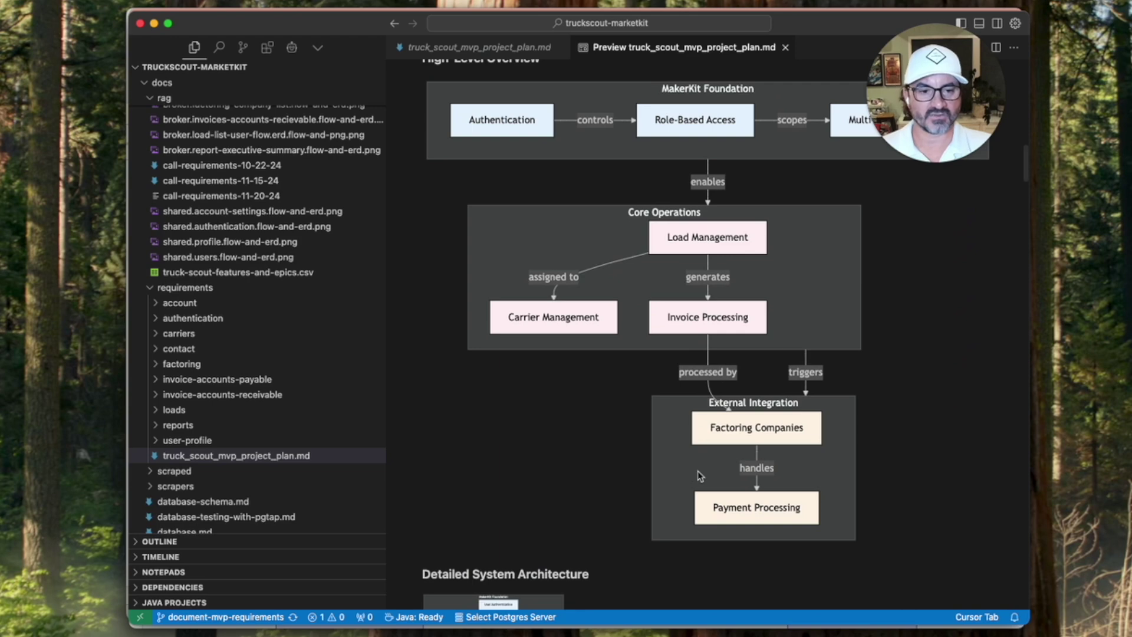
Bring up the Cline settings while browsing the architecture and user journey diagrams
click(291, 47)
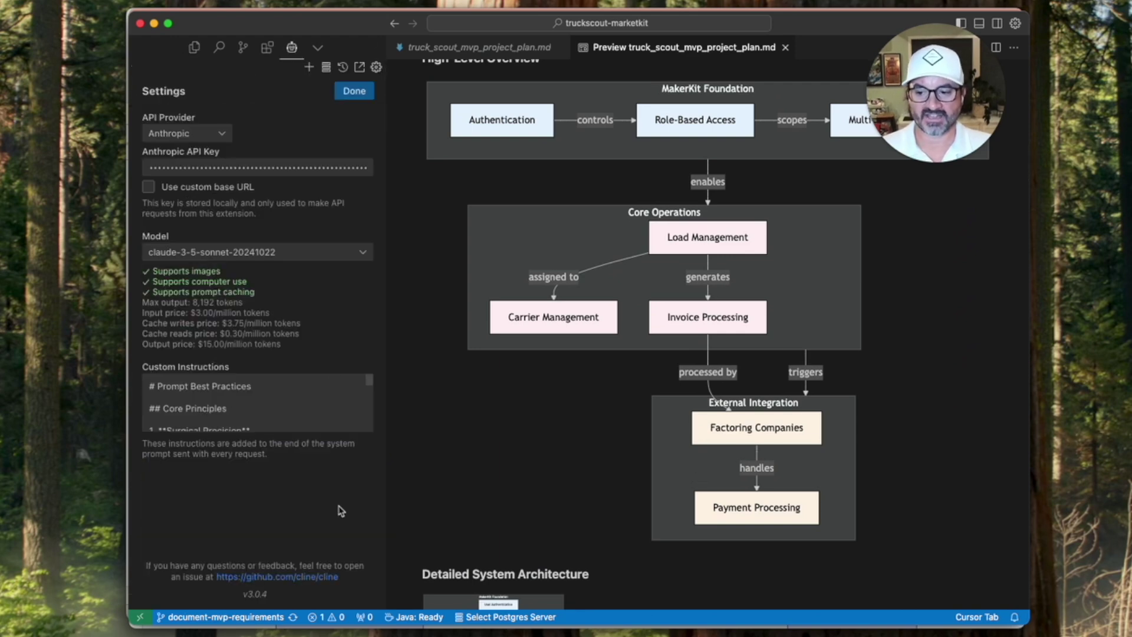
scroll(633, 466, up, 1)
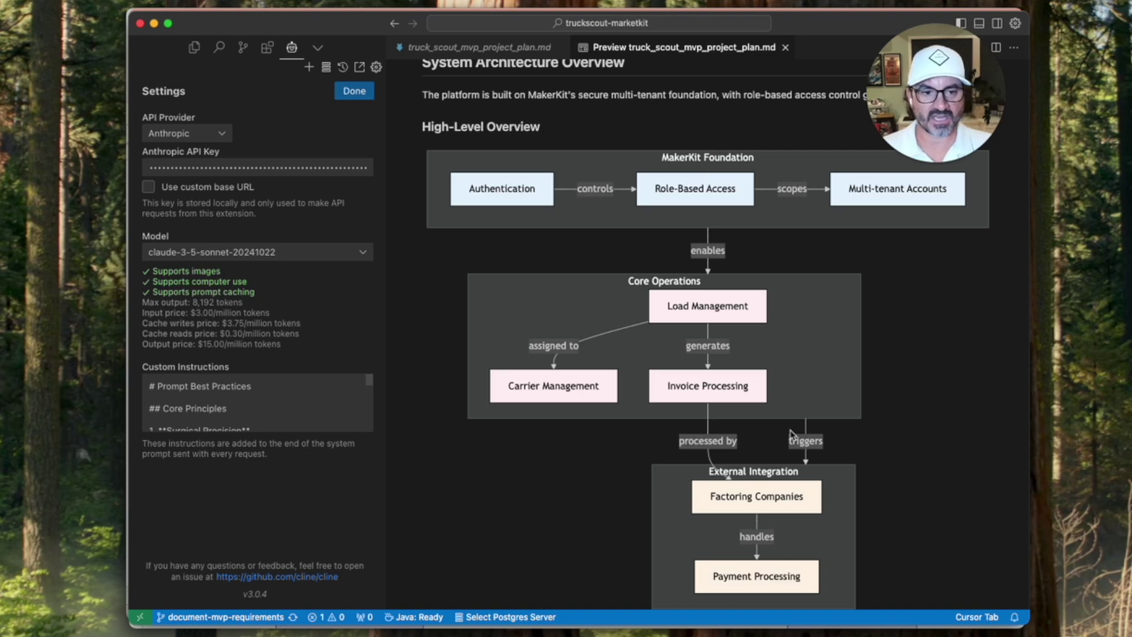
scroll(790, 429, down, 1)
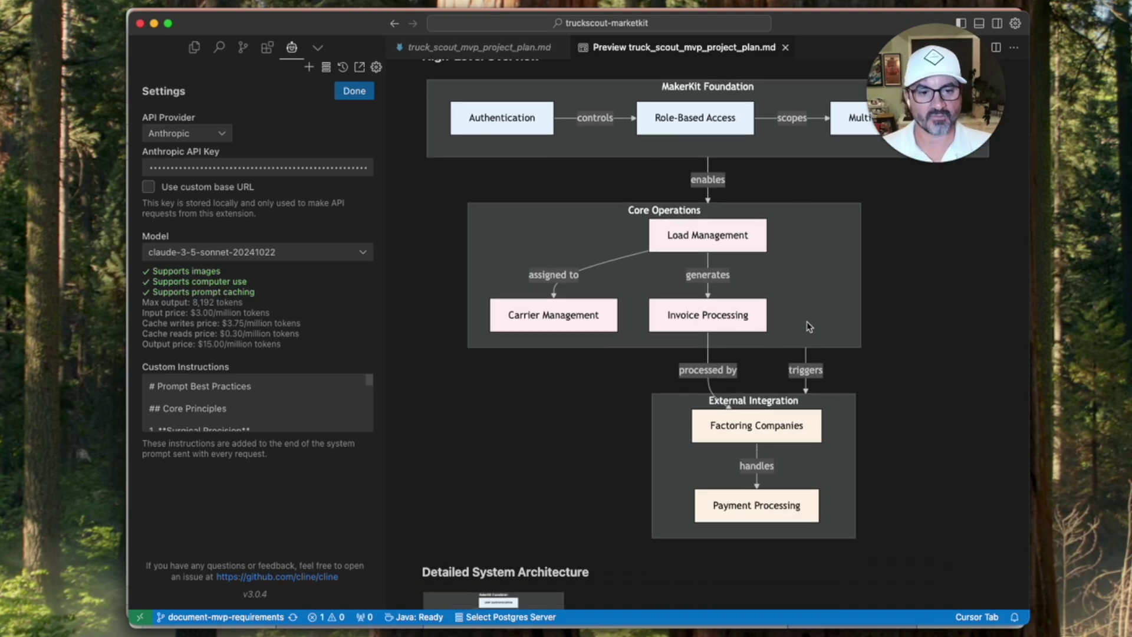
scroll(812, 447, down, 3)
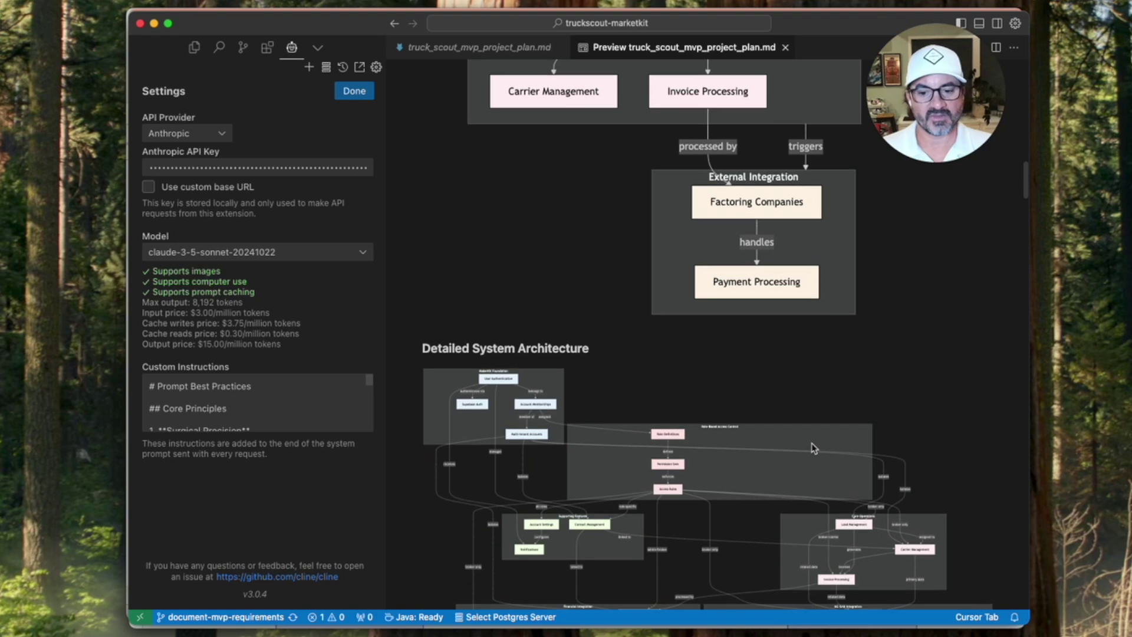
scroll(811, 443, down, 2)
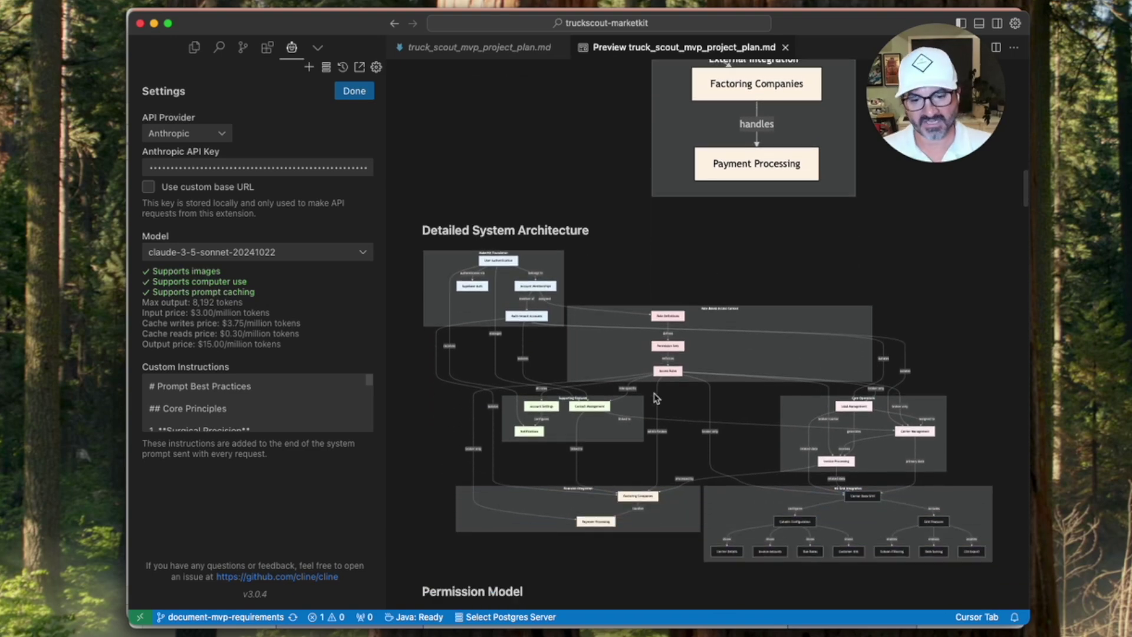
scroll(774, 402, down, 1)
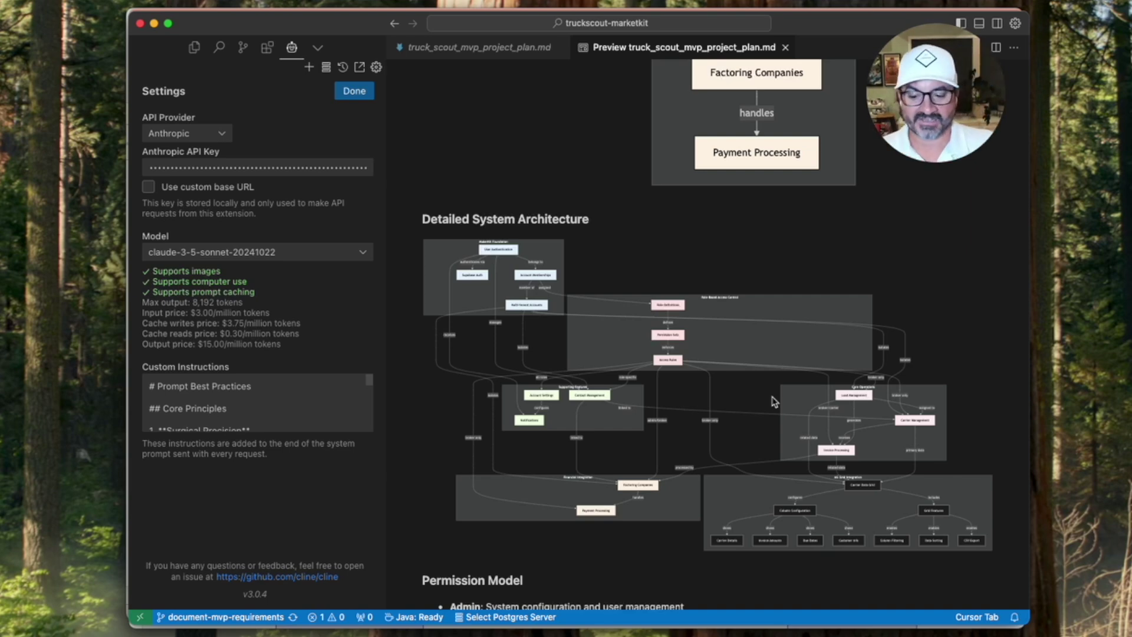
scroll(743, 420, down, 5)
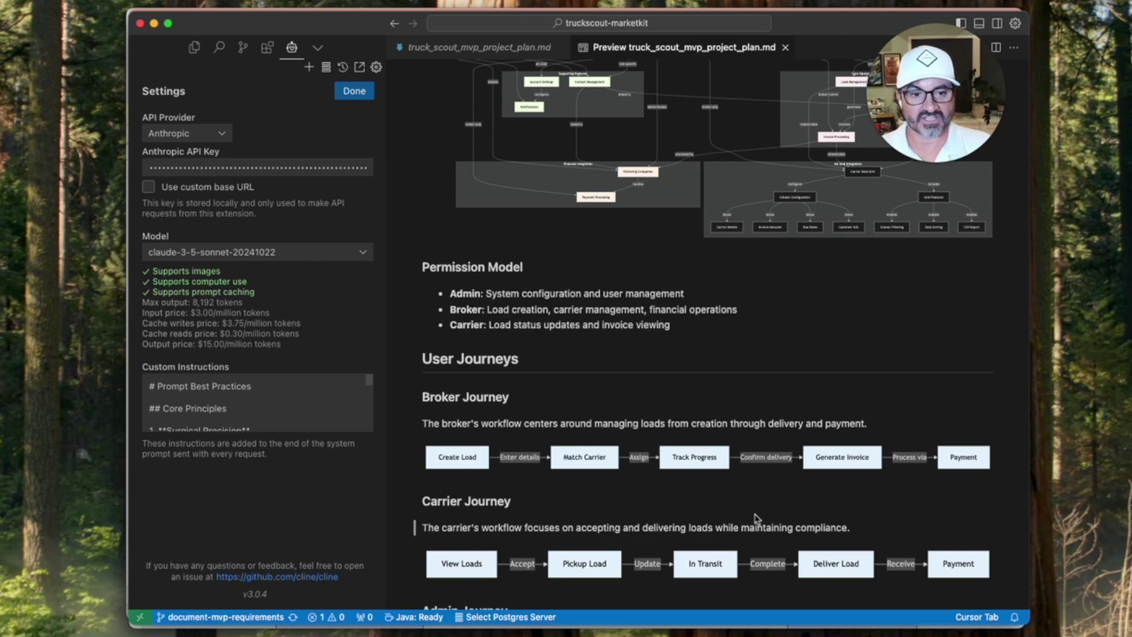
scroll(767, 422, down, 3)
scroll(784, 423, up, 1)
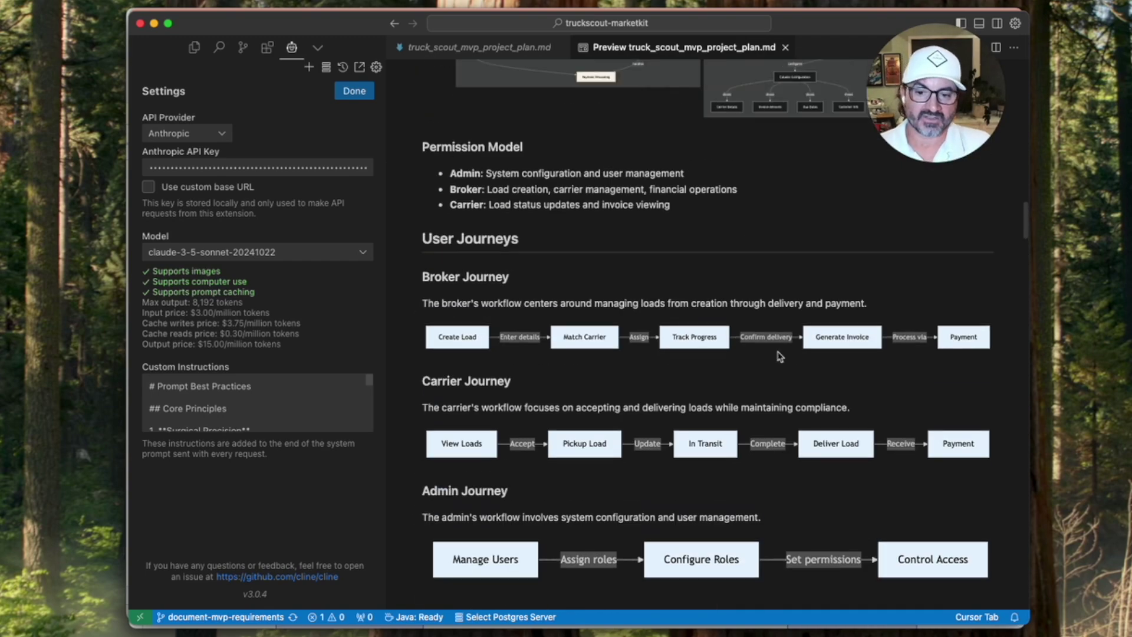
Close the Cline settings with Done, then scroll from Core Business Processes to Payment Processing Flow
click(356, 89)
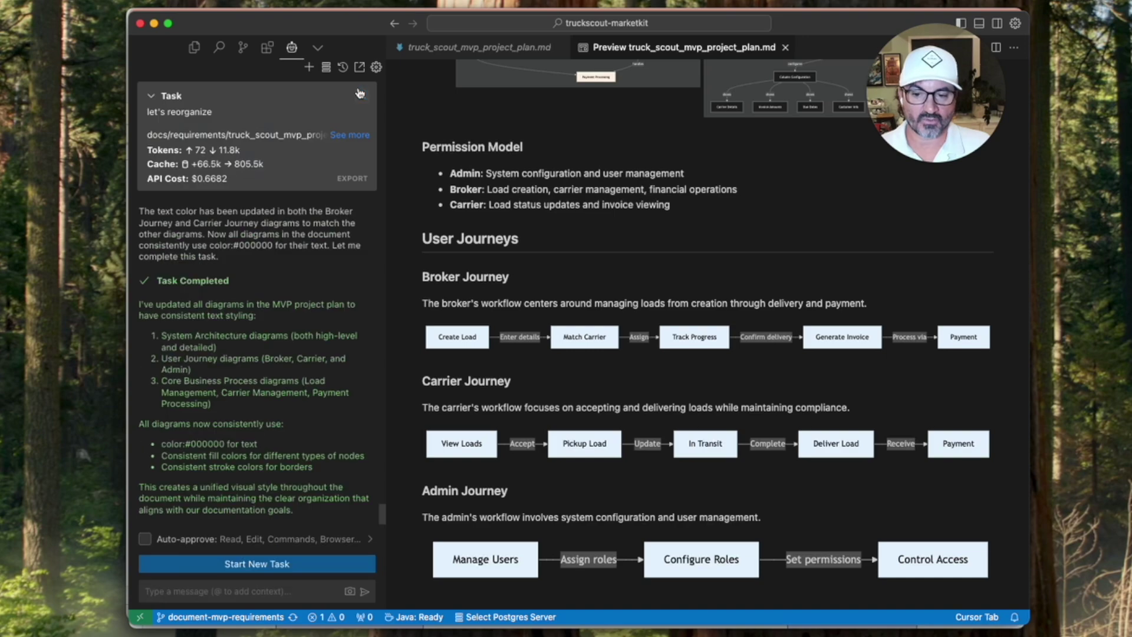
scroll(609, 300, down, 1)
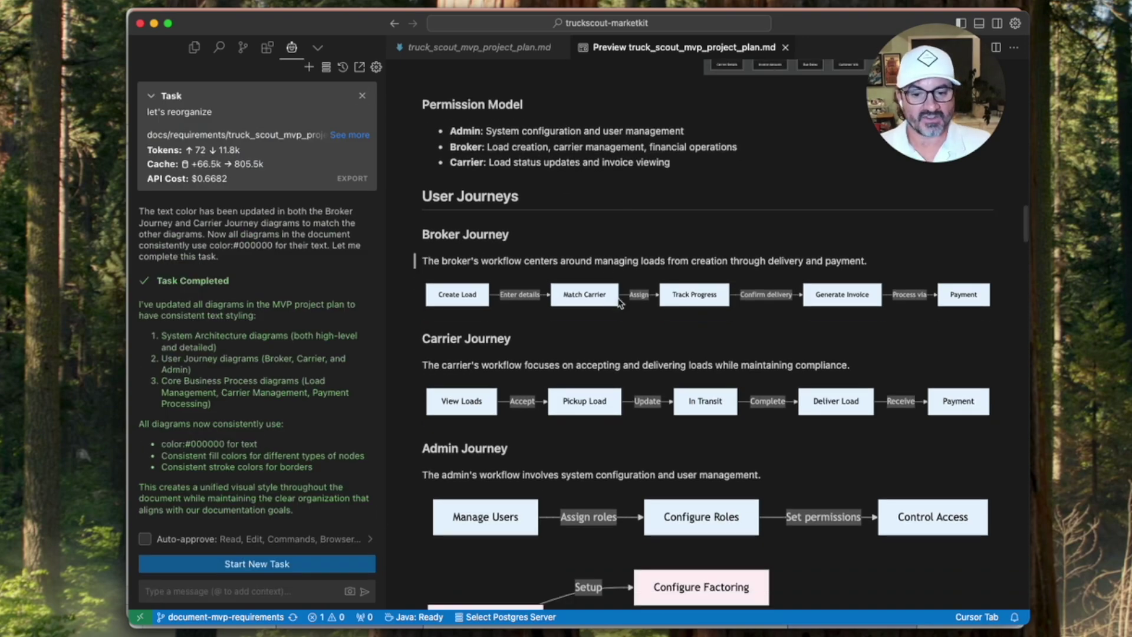
scroll(711, 199, down, 9)
scroll(711, 198, down, 20)
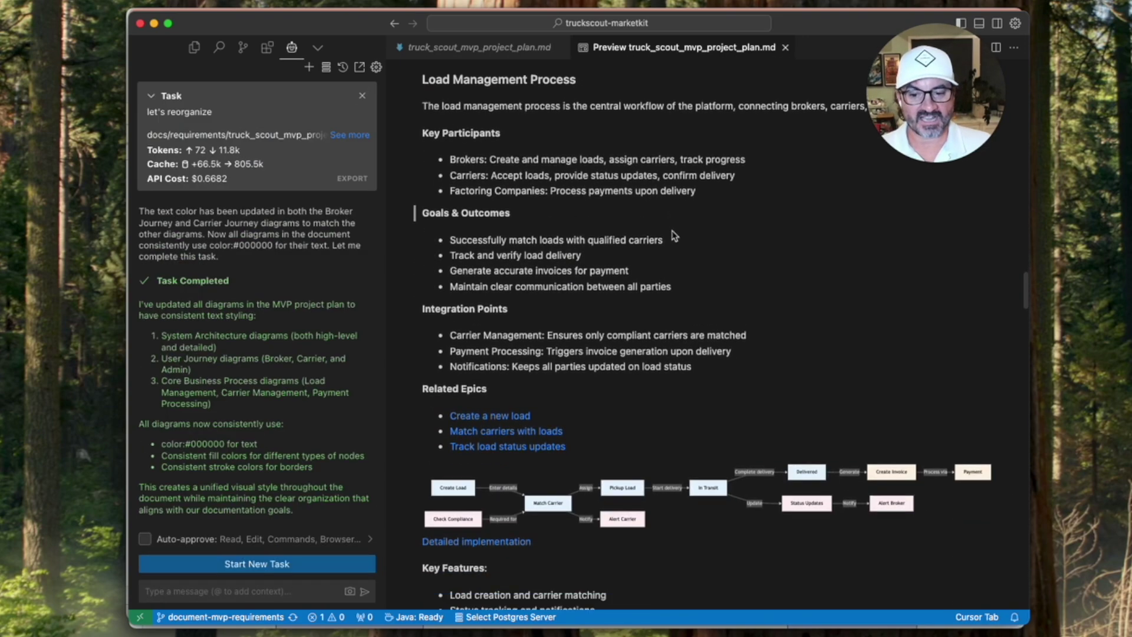
scroll(701, 270, down, 10)
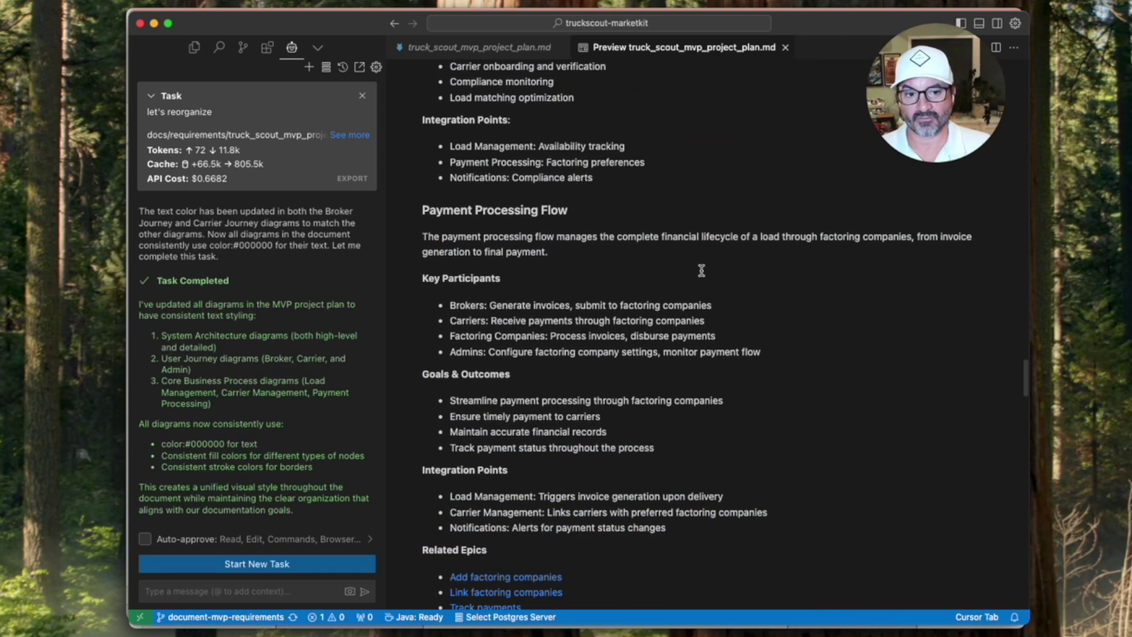
scroll(702, 270, up, 5)
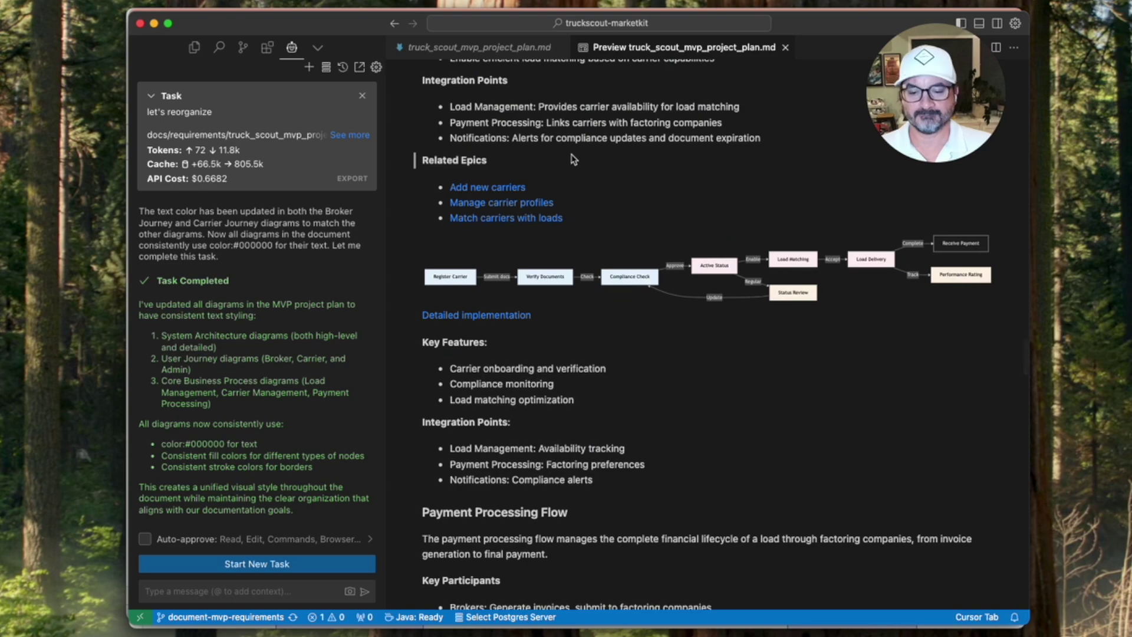
Restore the Explorer tree and scroll the preview to the Carriers and Loads features
click(195, 47)
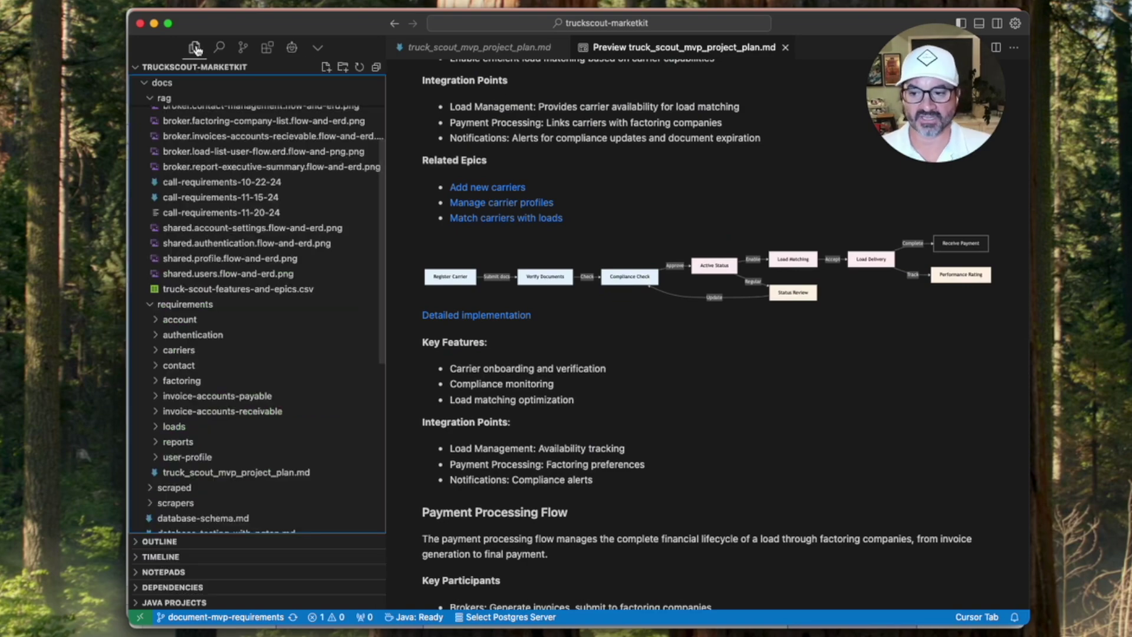
scroll(692, 309, down, 2)
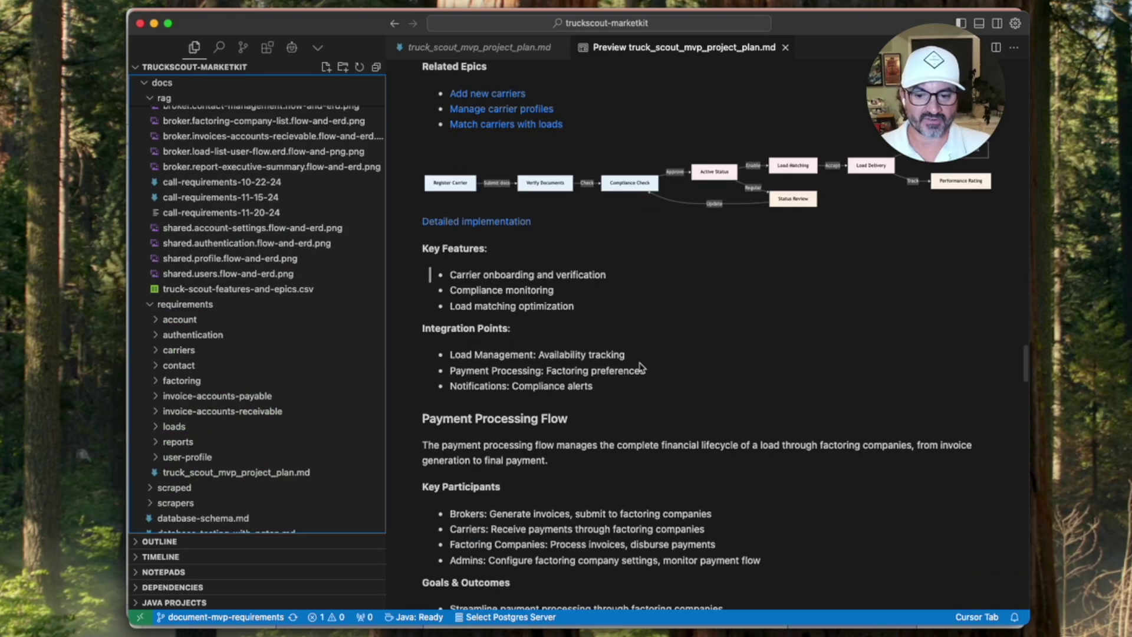
scroll(640, 368, down, 10)
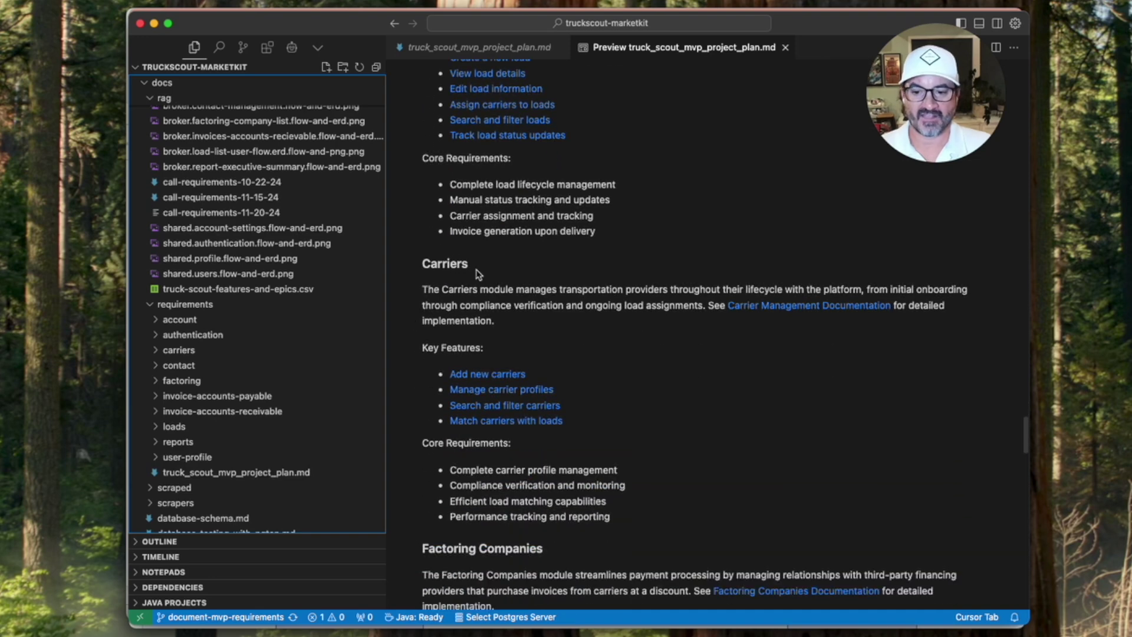
double_click(503, 265)
click(504, 265)
scroll(504, 264, up, 3)
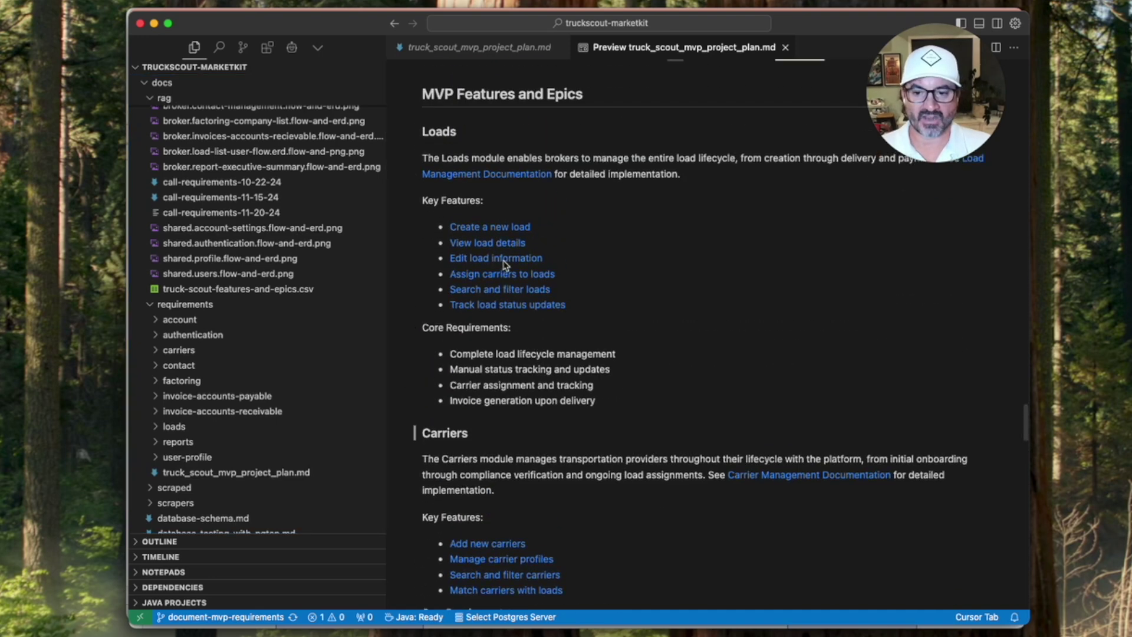
scroll(503, 265, up, 2)
double_click(439, 193)
click(475, 200)
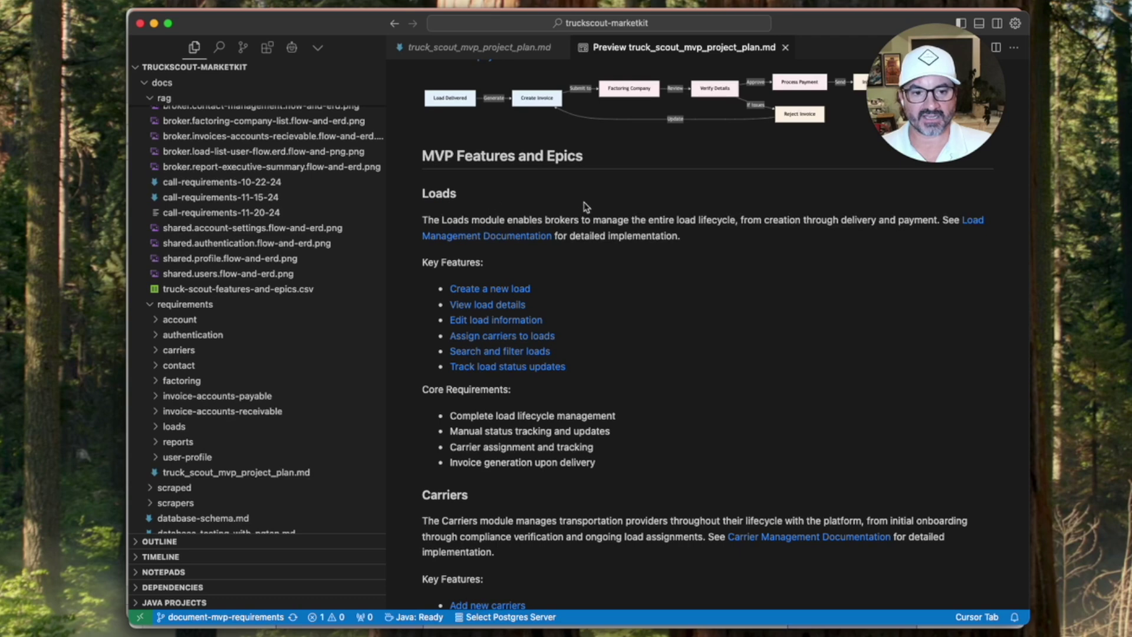
Try the Create a new load epic link, then expand the account requirements folder
click(675, 309)
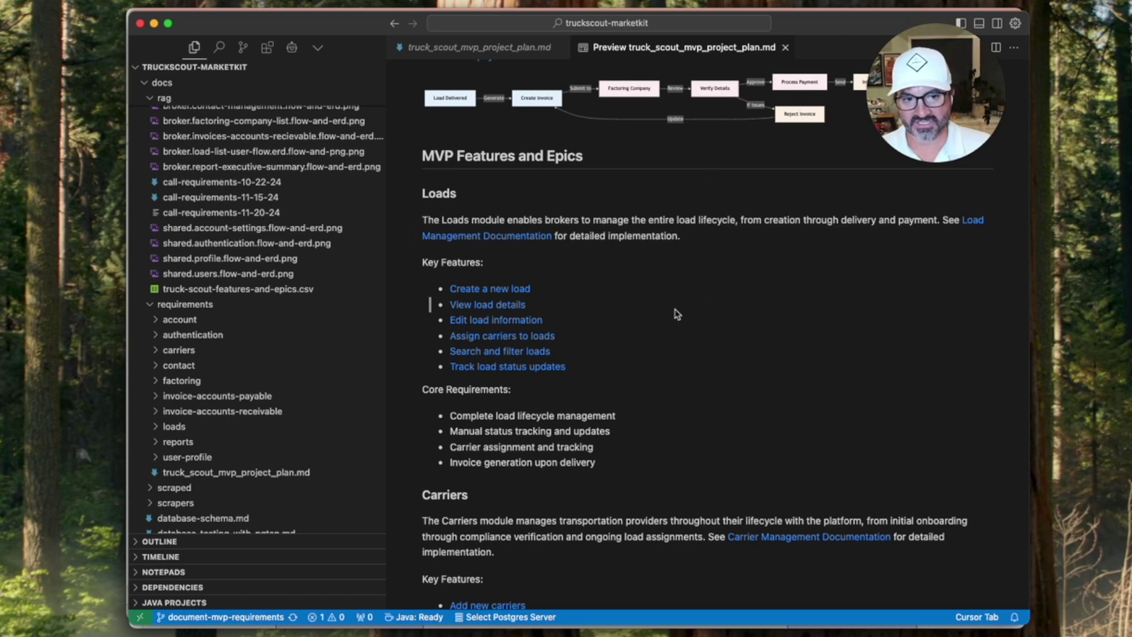
click(601, 224)
click(511, 298)
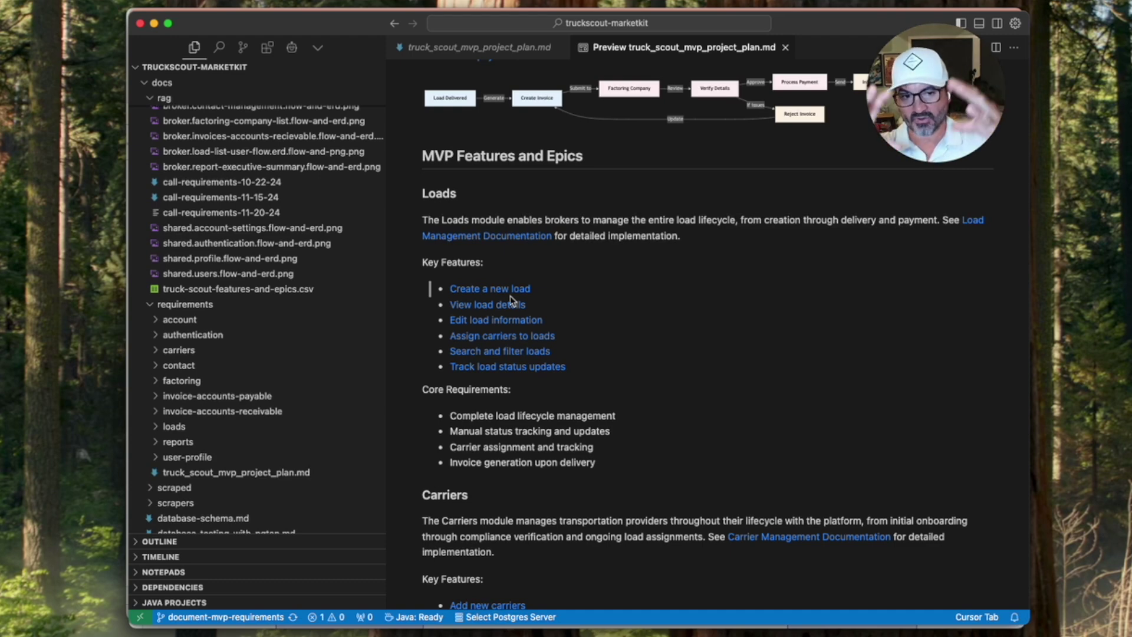
click(510, 290)
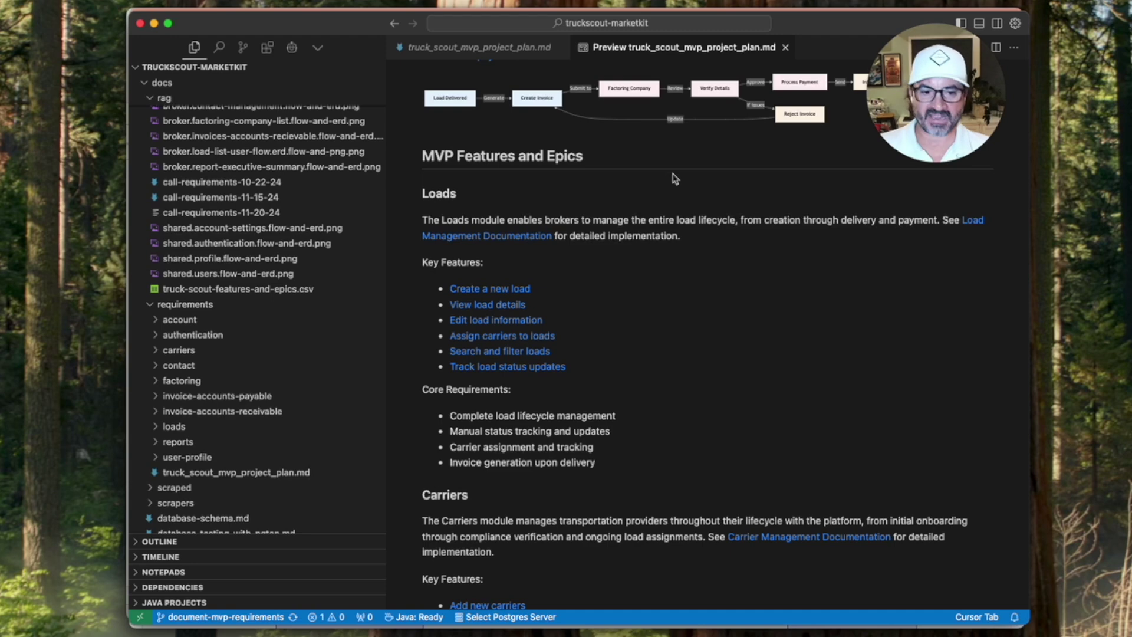
scroll(328, 318, up, 1)
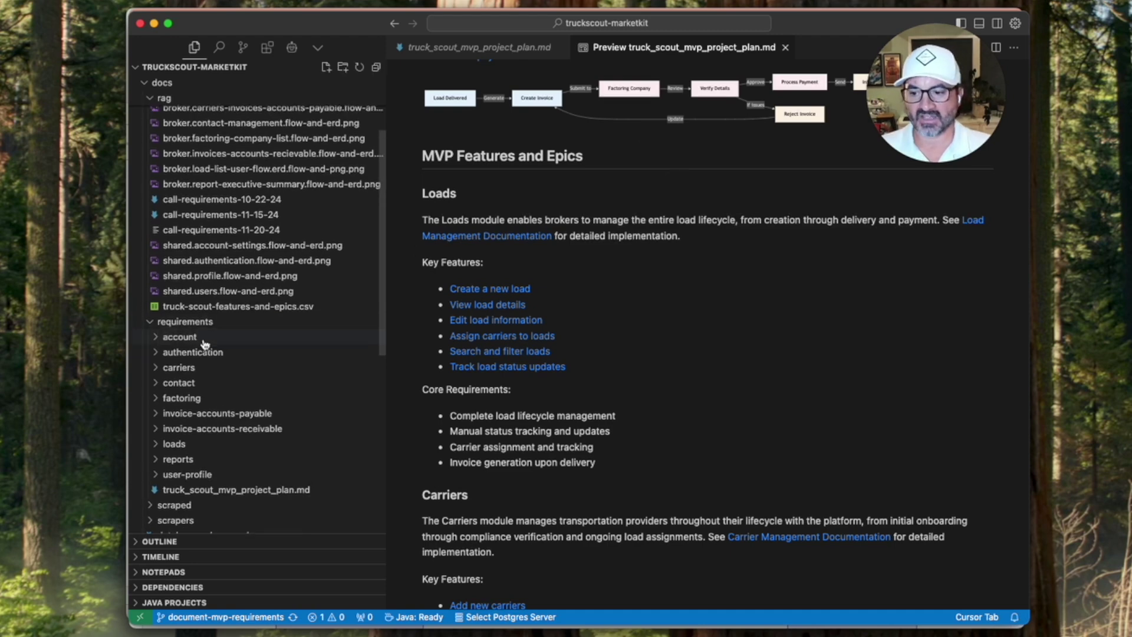
scroll(205, 344, down, 3)
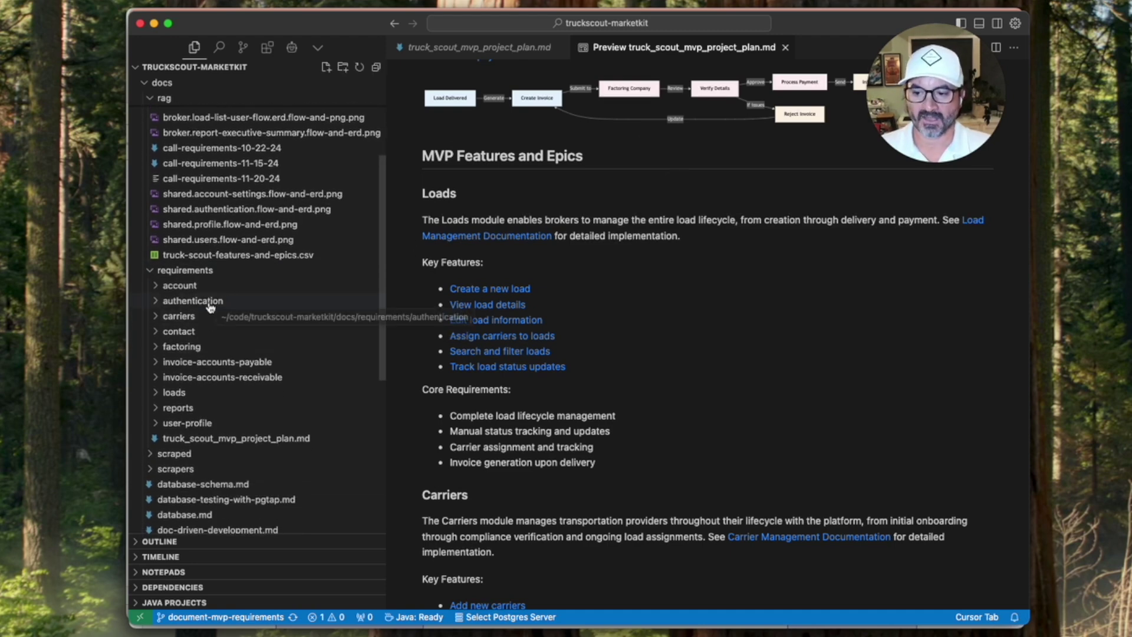
click(206, 289)
Open requirements/account/README.md and show it as a rendered Account Settings preview
click(219, 378)
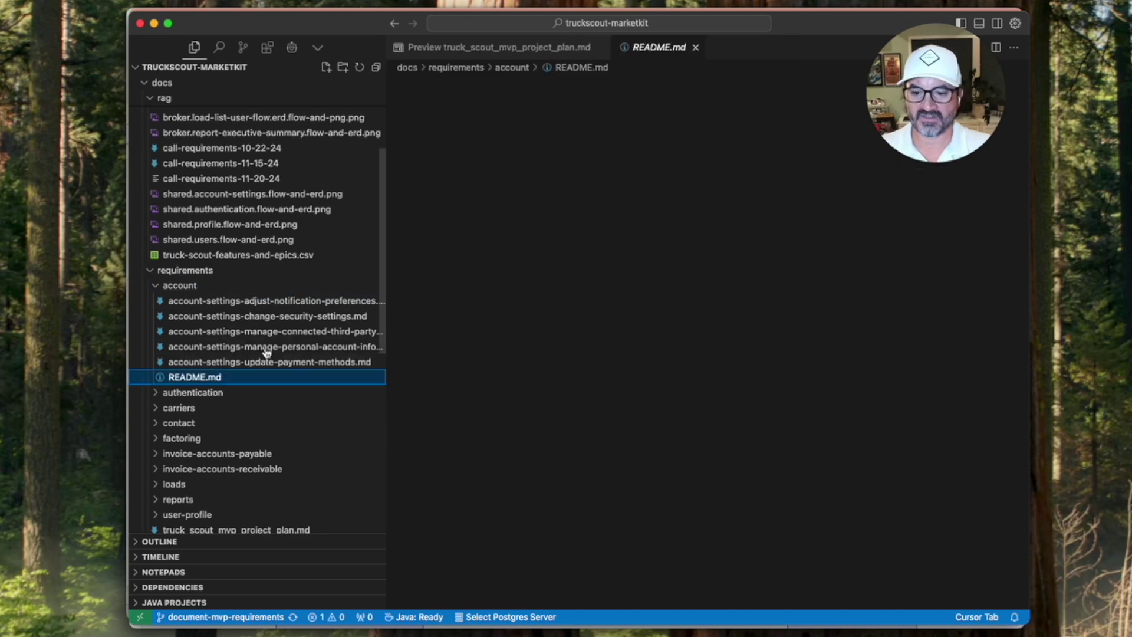
drag(768, 383, 768, 388)
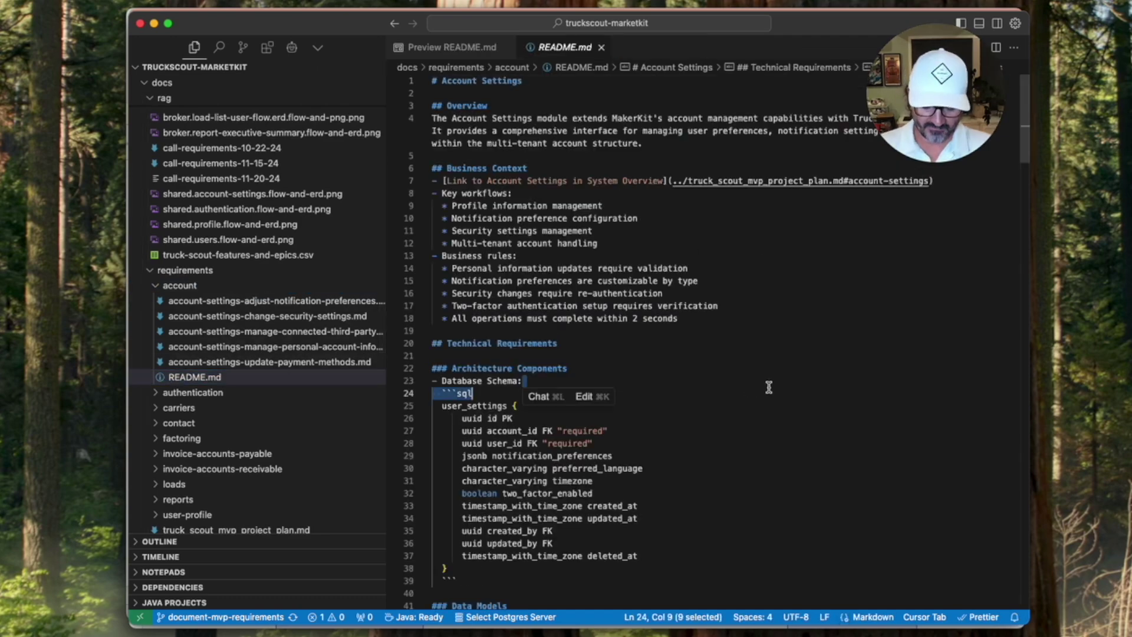
key(super+shift+v)
scroll(788, 336, down, 5)
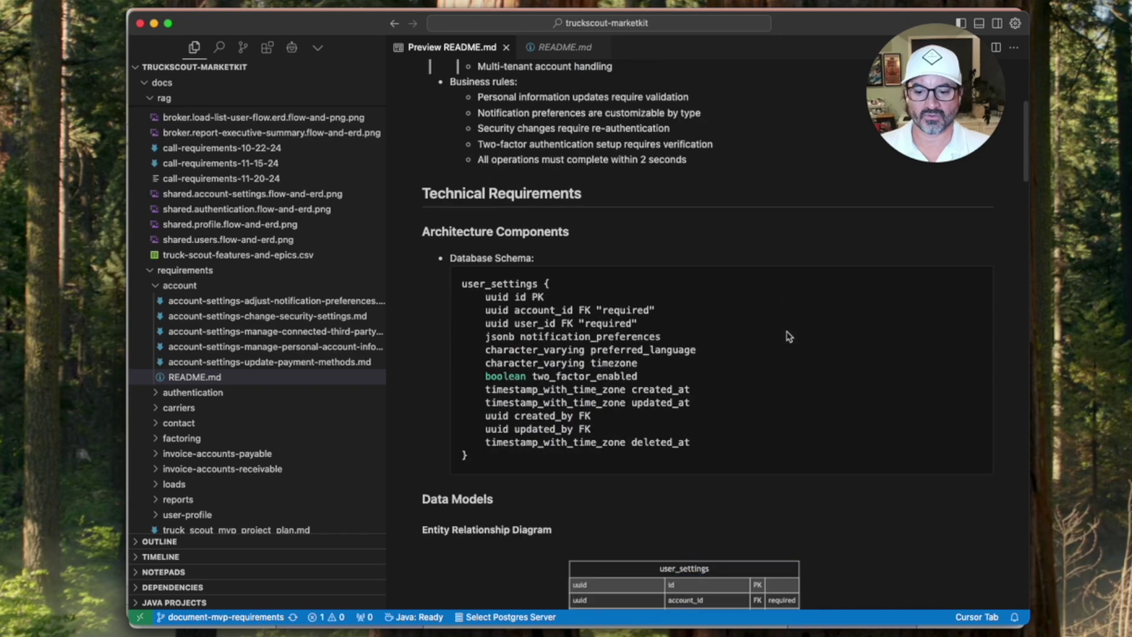
scroll(789, 337, down, 15)
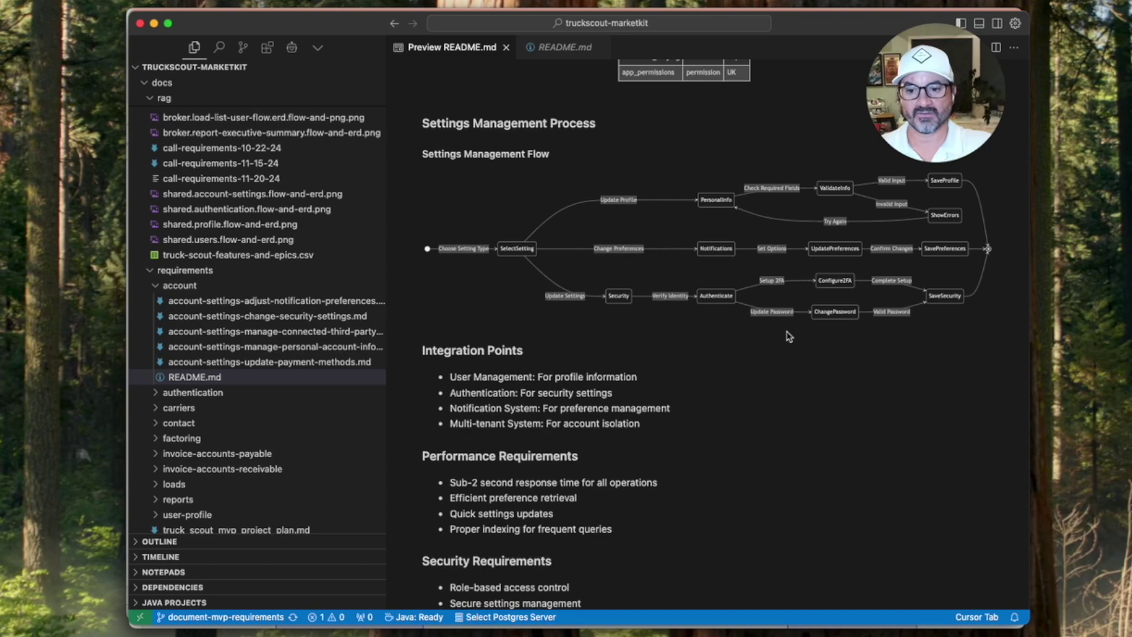
Review the preview's user_settings schema and three in-progress epics, briefly checking Slack
scroll(710, 401, up, 15)
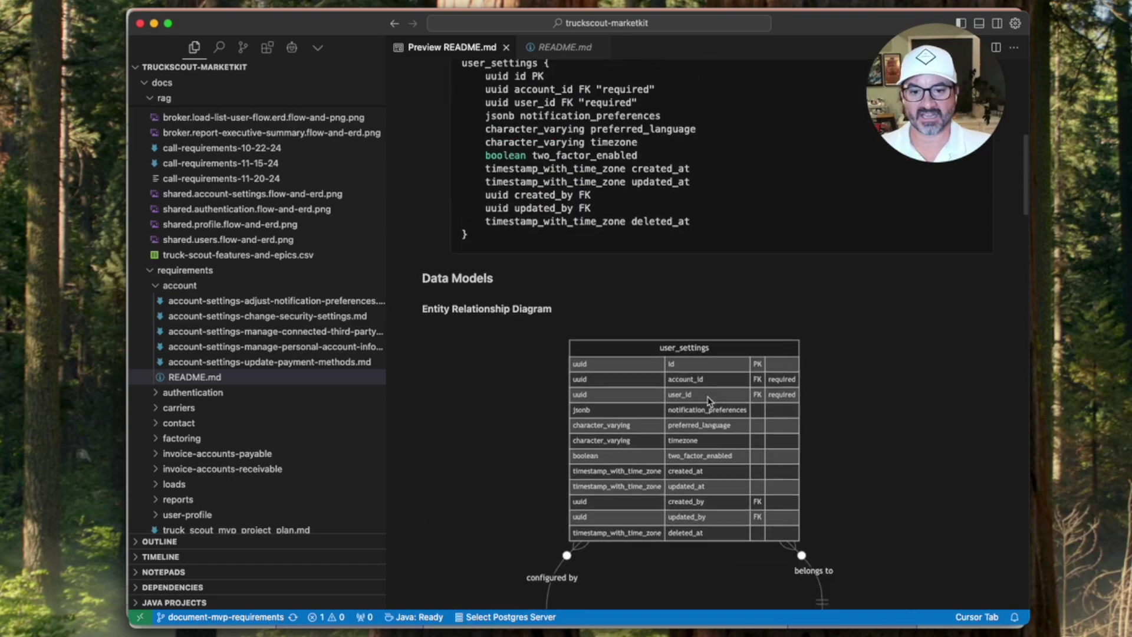
scroll(709, 401, up, 8)
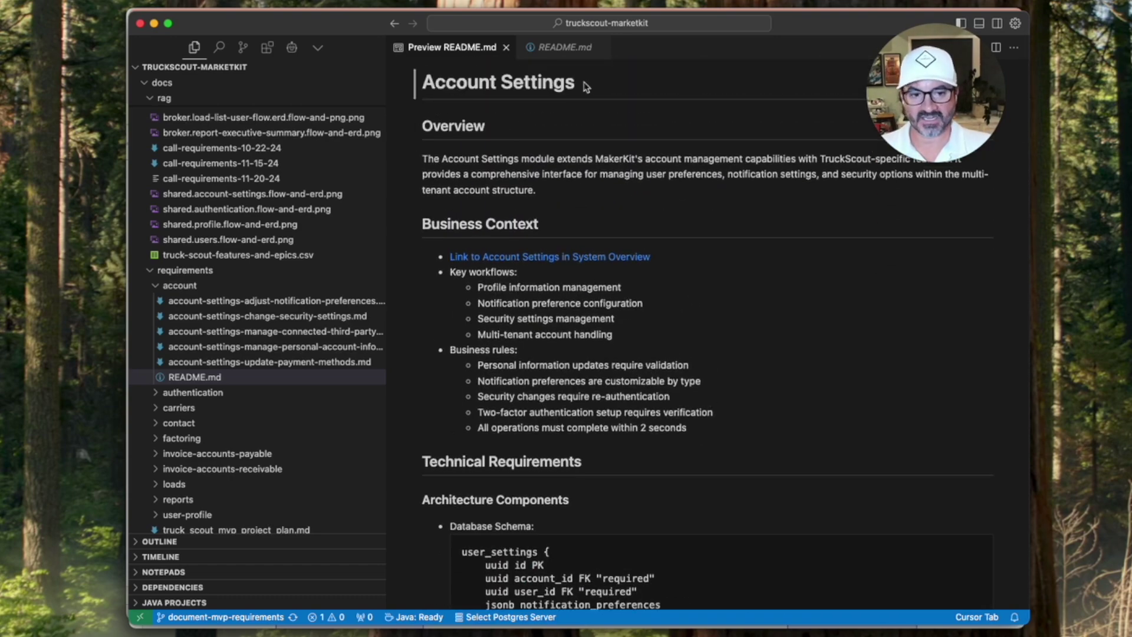
scroll(748, 521, down, 20)
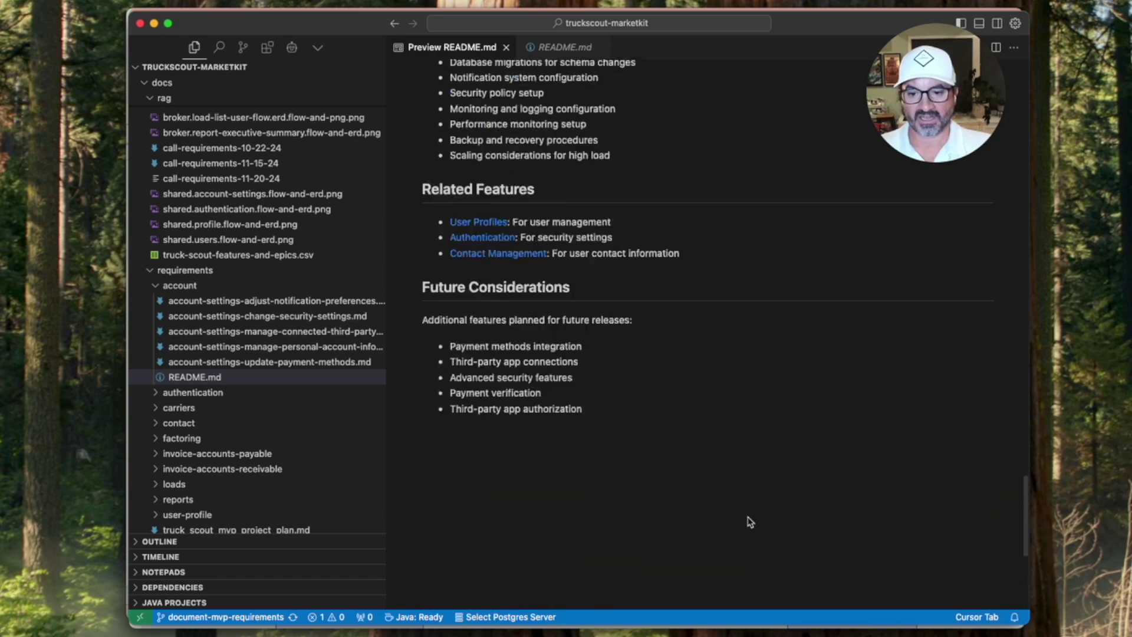
scroll(749, 521, up, 10)
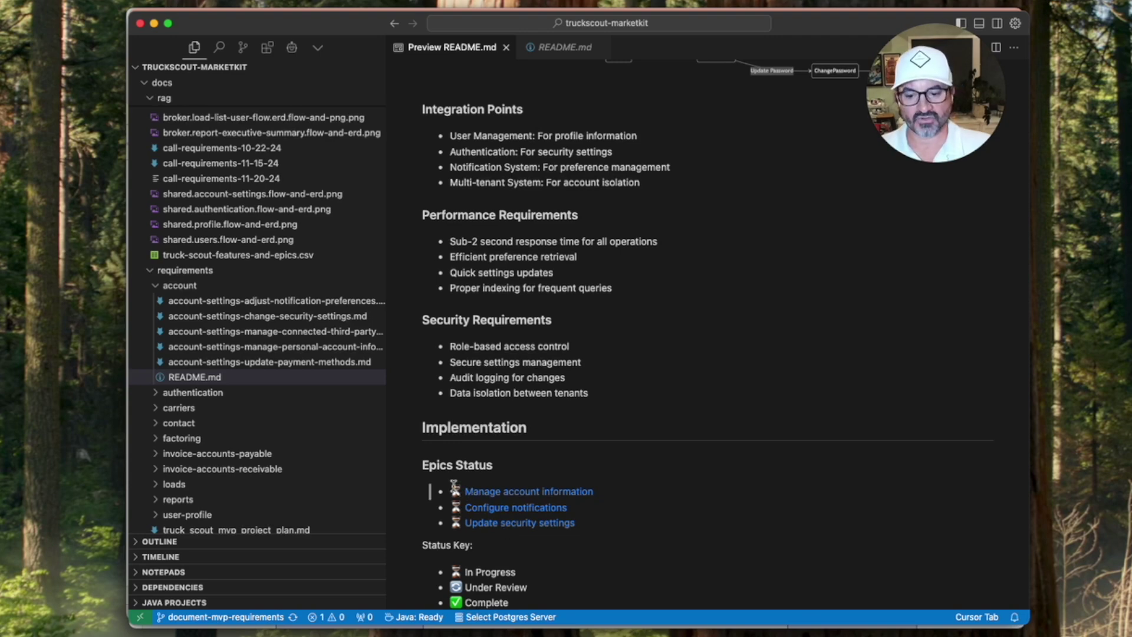
scroll(454, 487, down, 2)
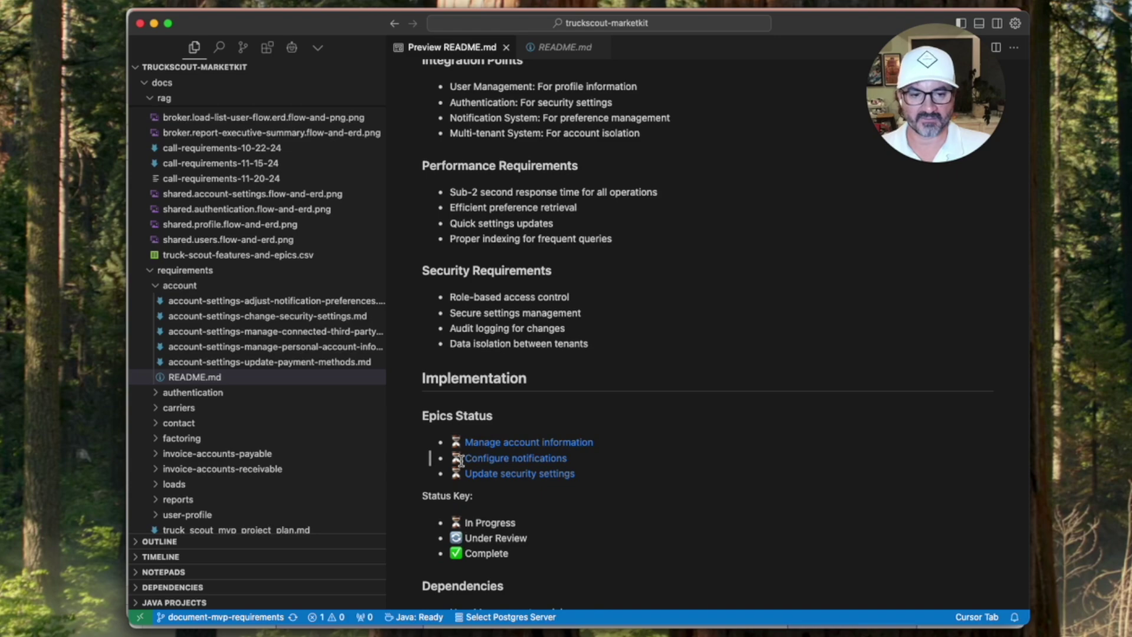
scroll(461, 460, up, 20)
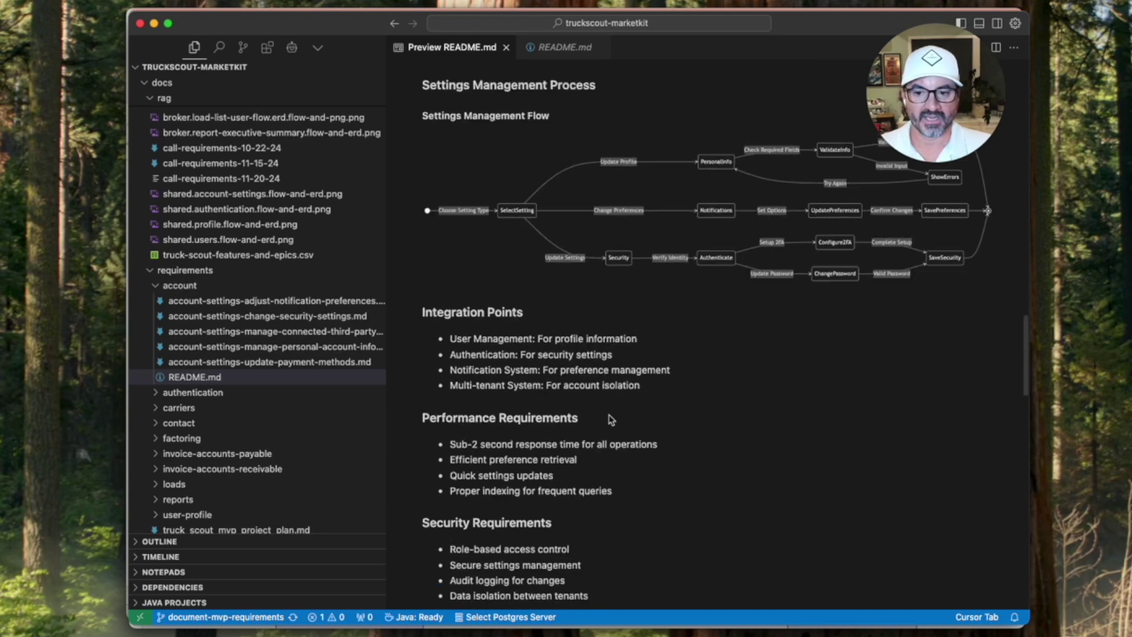
scroll(513, 310, up, 10)
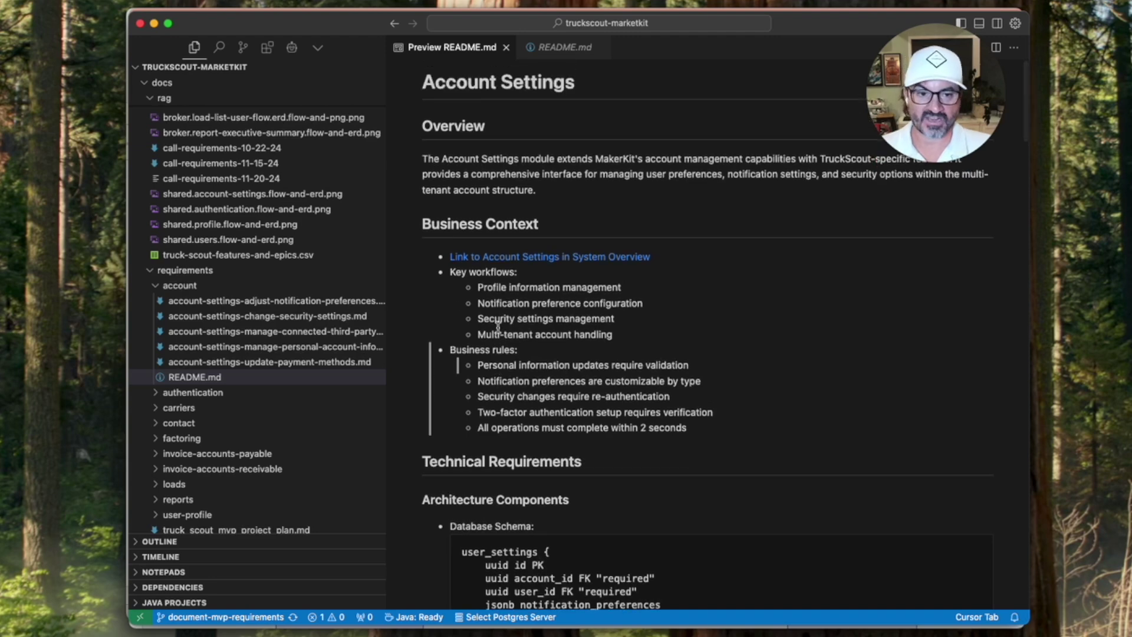
scroll(498, 327, down, 10)
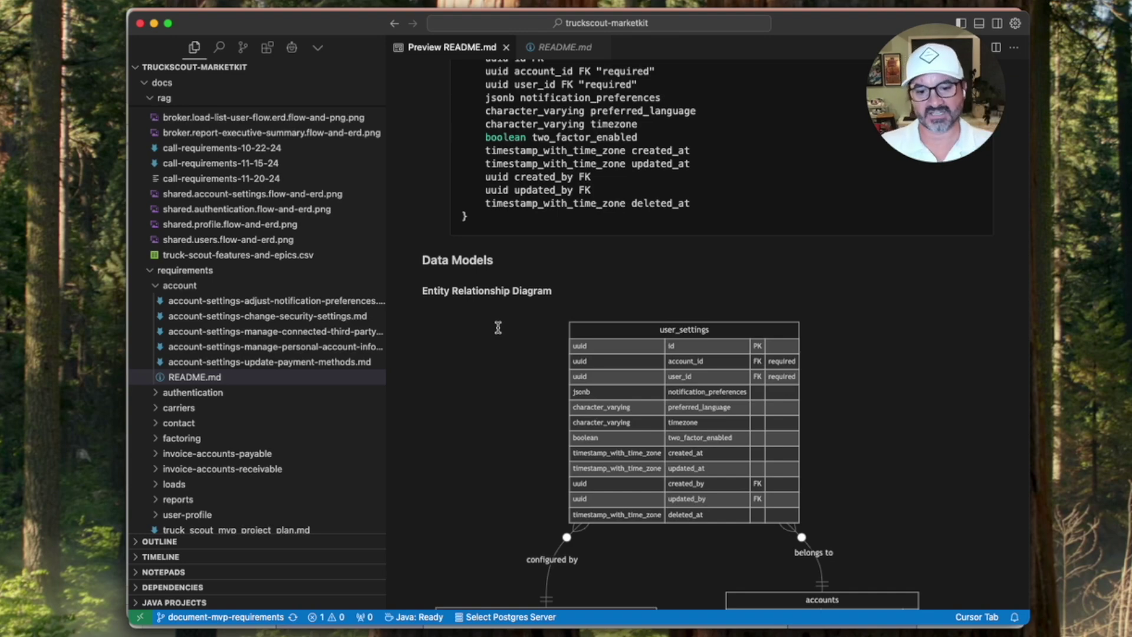
scroll(766, 337, down, 10)
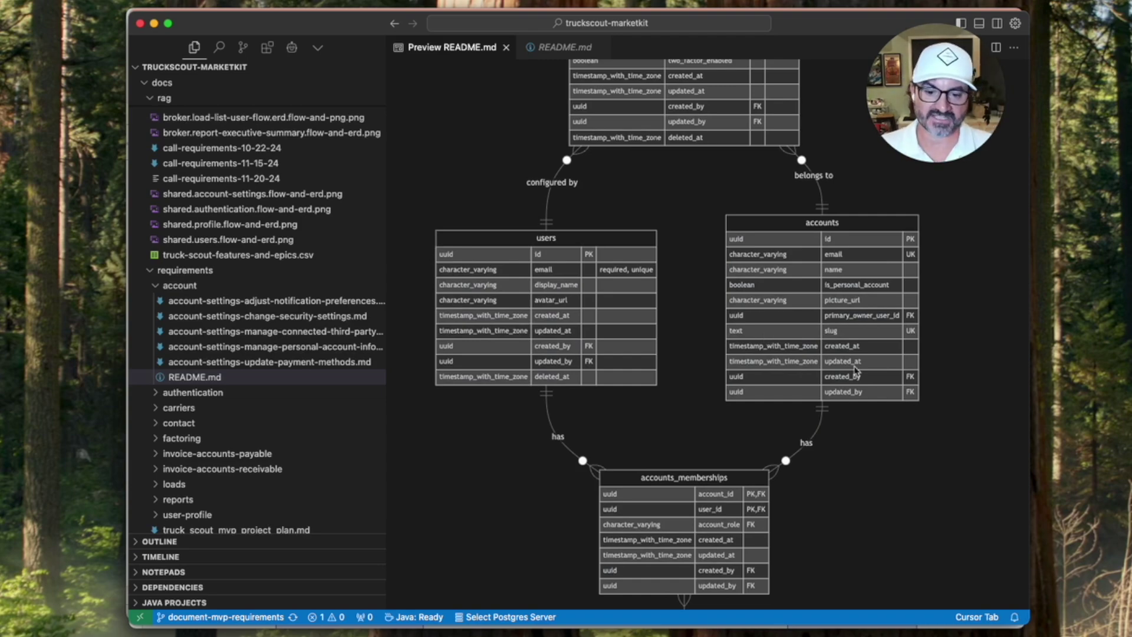
scroll(855, 370, down, 20)
scroll(856, 370, down, 12)
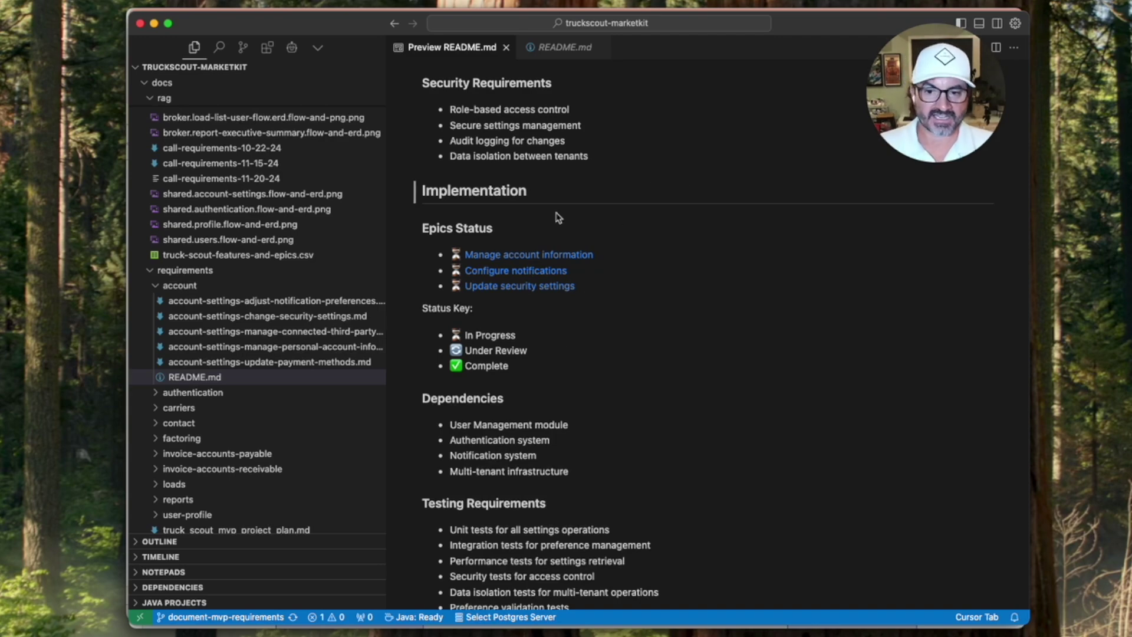
scroll(605, 234, up, 20)
scroll(605, 235, up, 13)
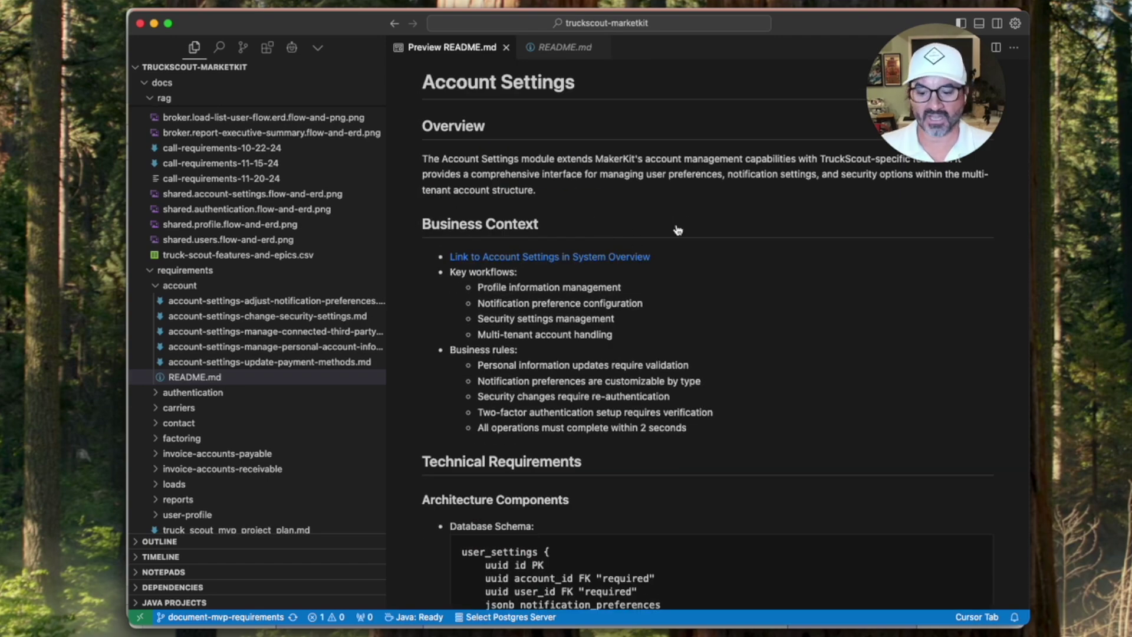
key(super+Tab)
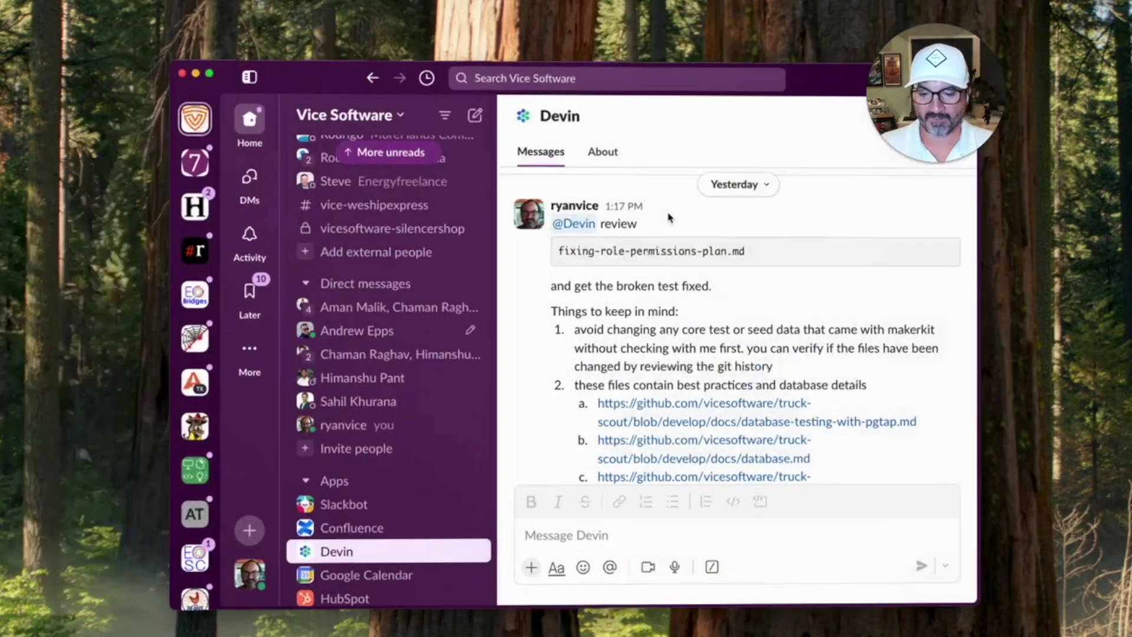
key(super+Tab)
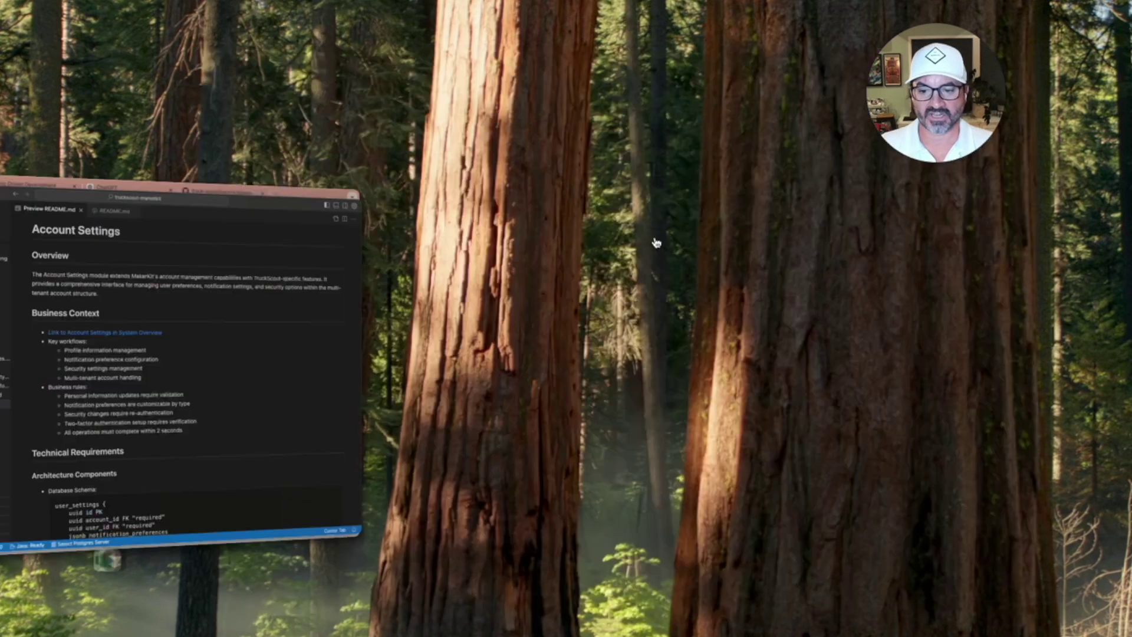
scroll(597, 296, down, 20)
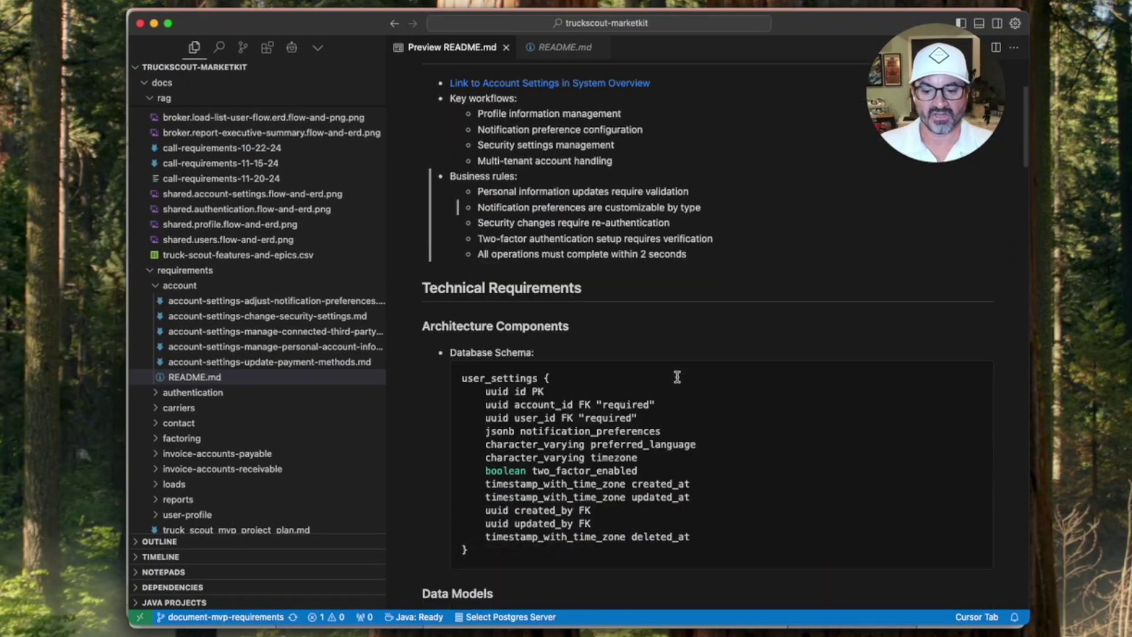
scroll(677, 377, down, 10)
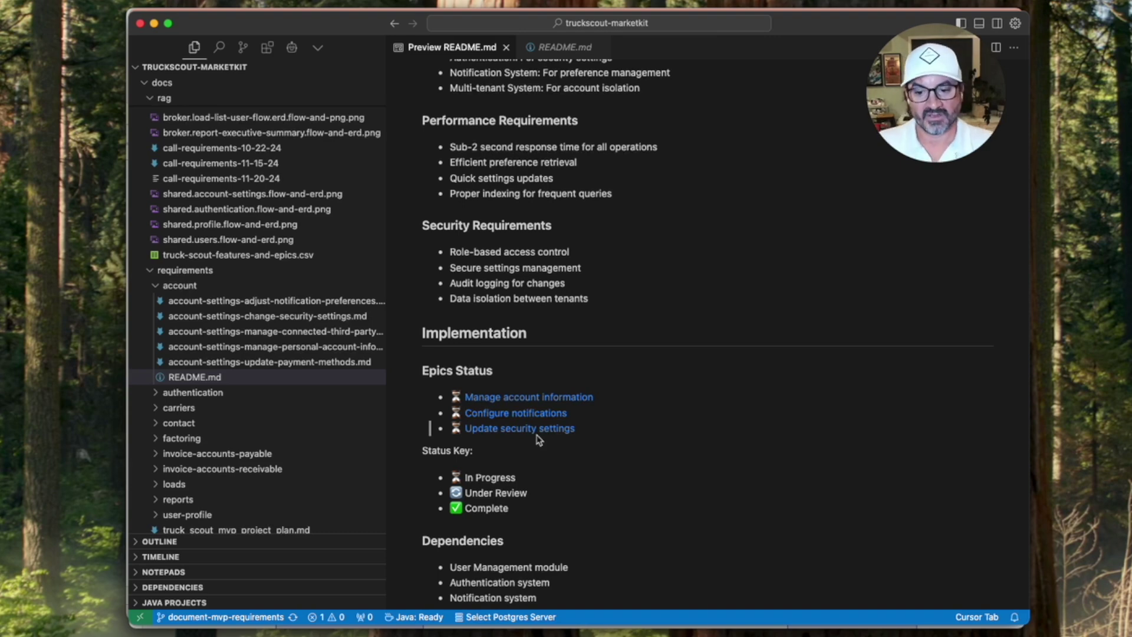
Open the 'Manage account information' epic and review its key workflows and business rules
click(537, 397)
scroll(604, 391, down, 1)
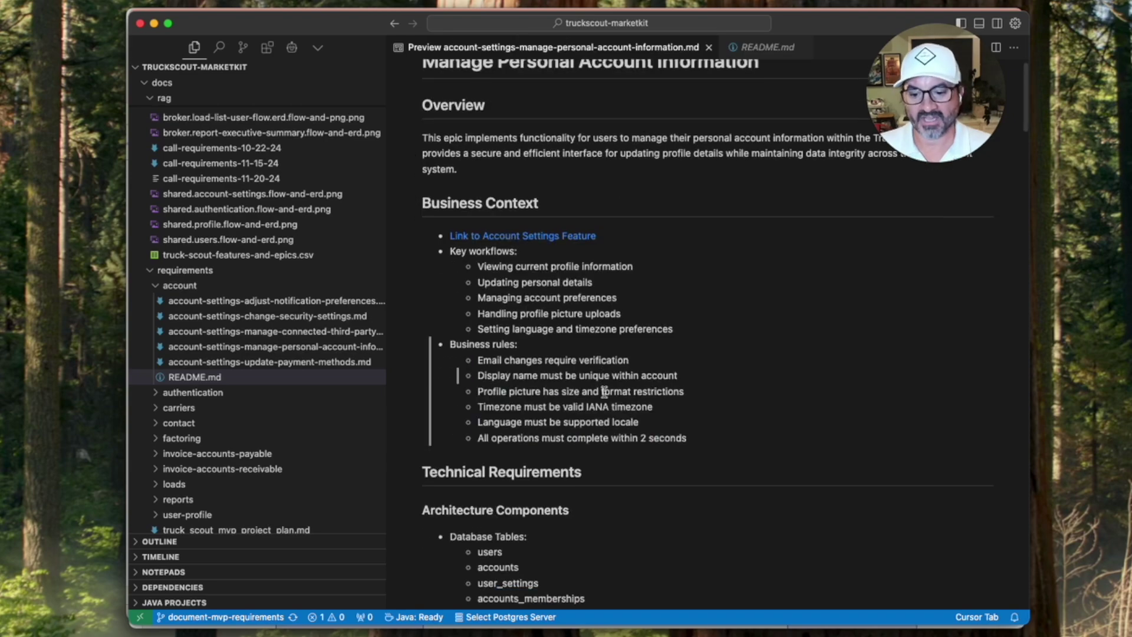
scroll(605, 391, down, 10)
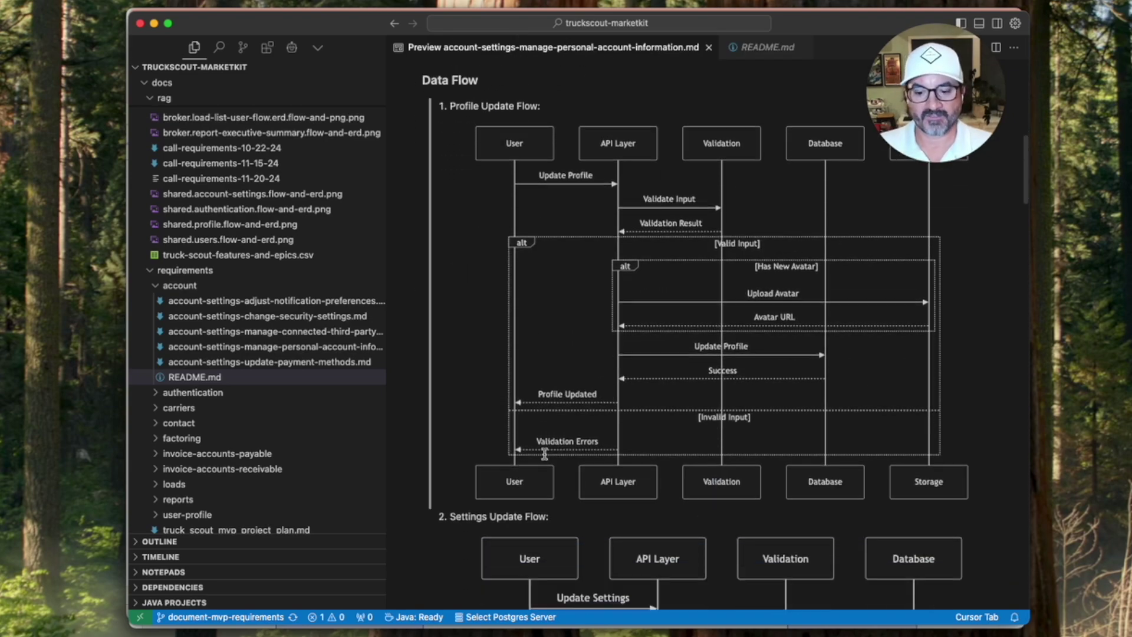
scroll(544, 454, down, 10)
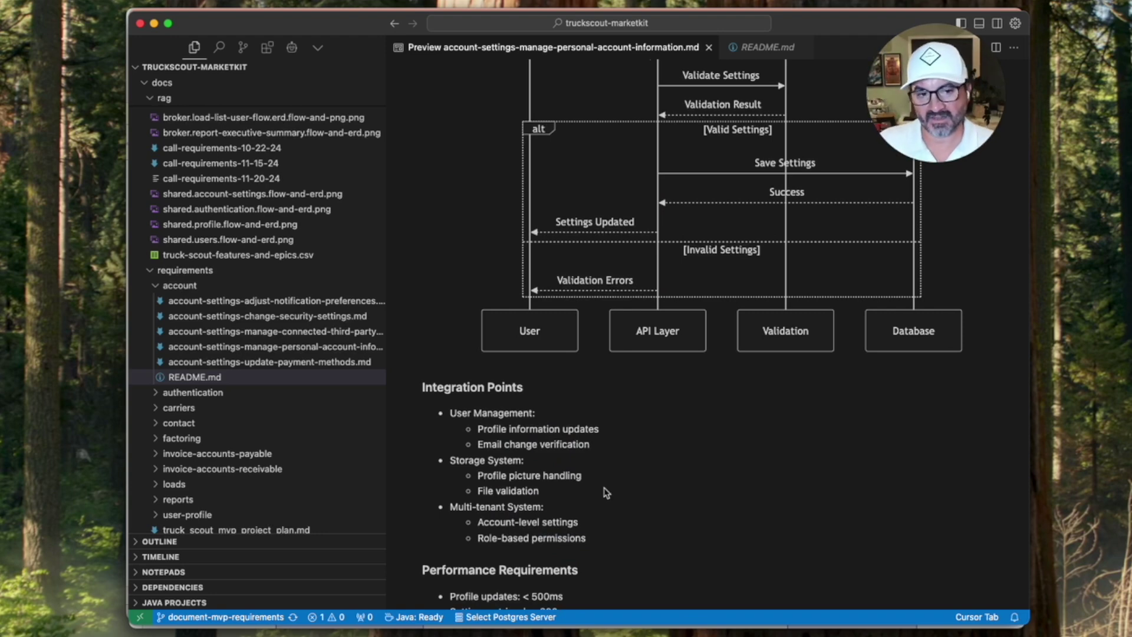
scroll(649, 493, up, 10)
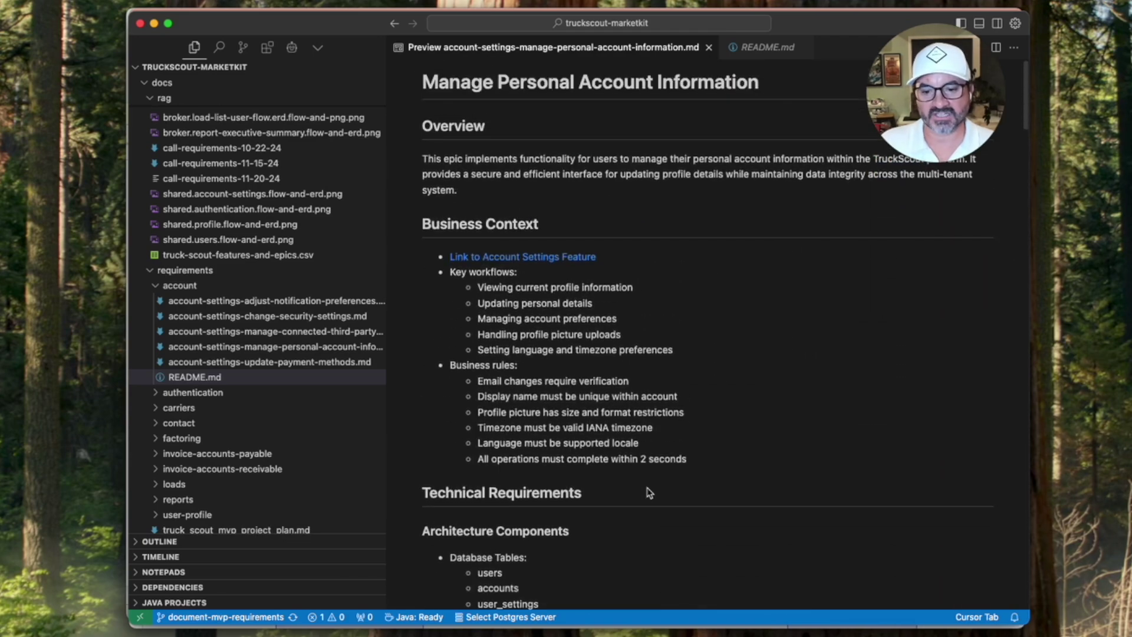
scroll(649, 492, down, 15)
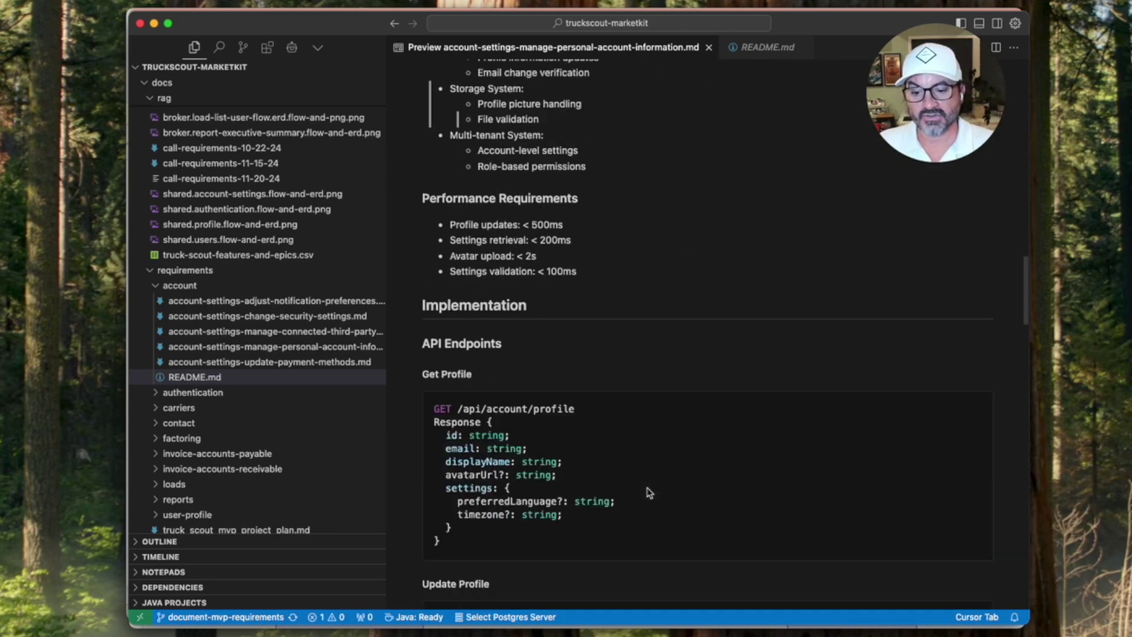
scroll(649, 492, down, 20)
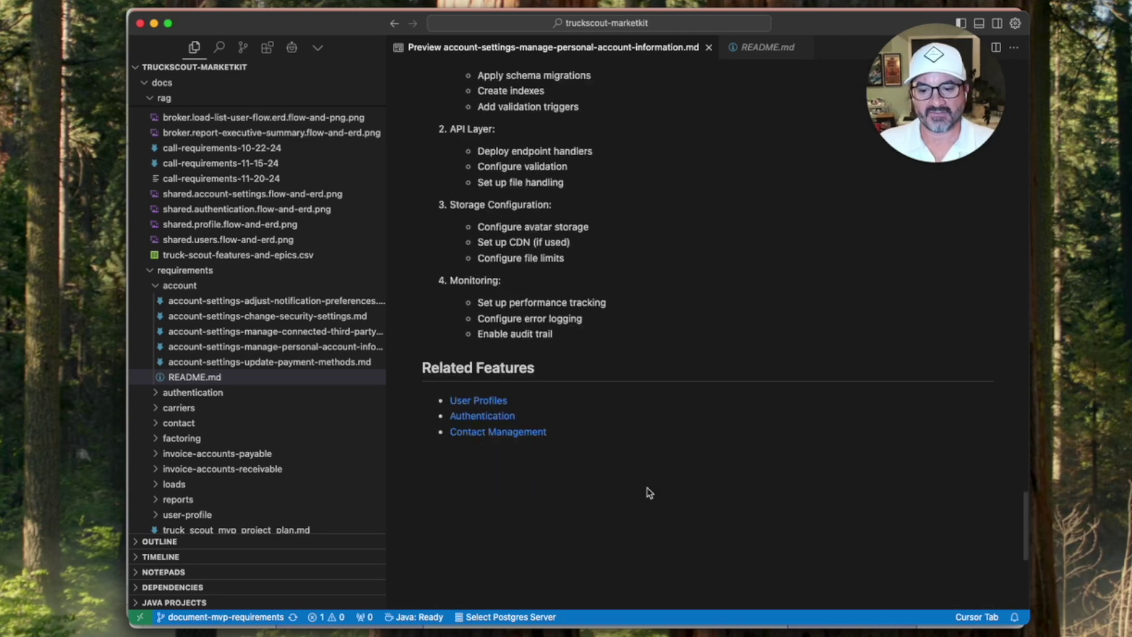
scroll(648, 490, down, 2)
scroll(646, 490, up, 5)
scroll(581, 381, up, 7)
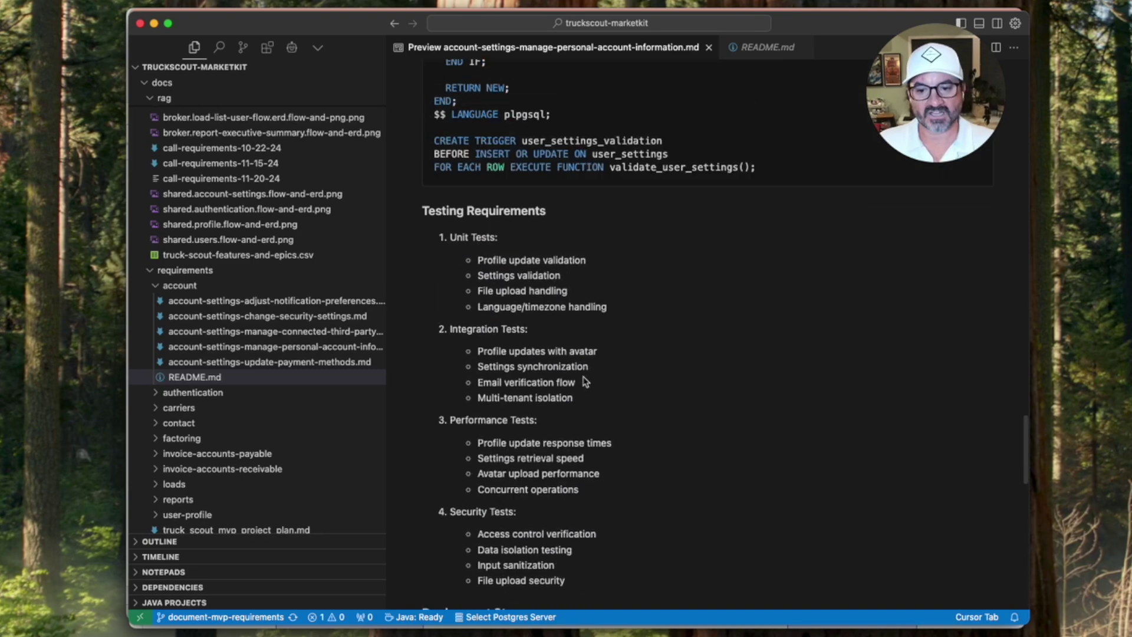
scroll(585, 381, up, 15)
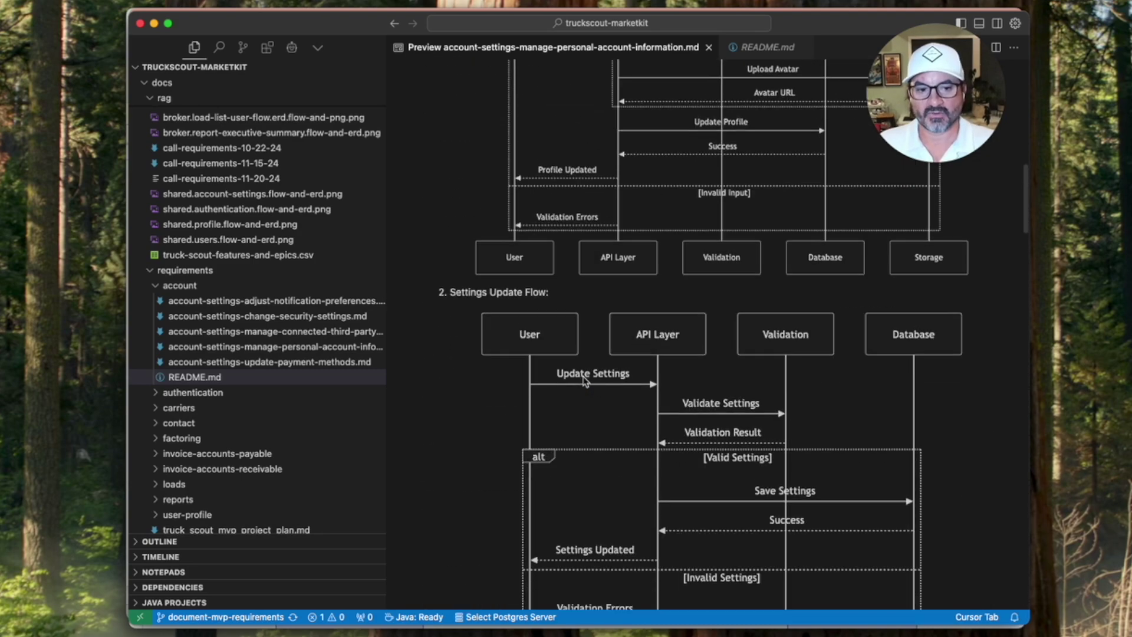
scroll(585, 382, up, 15)
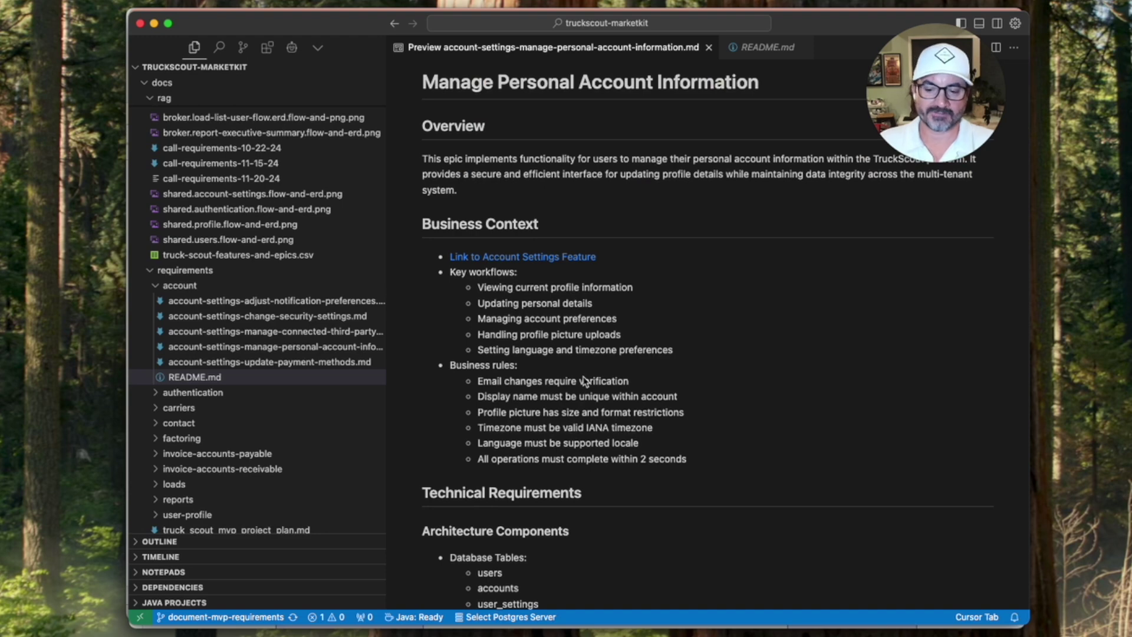